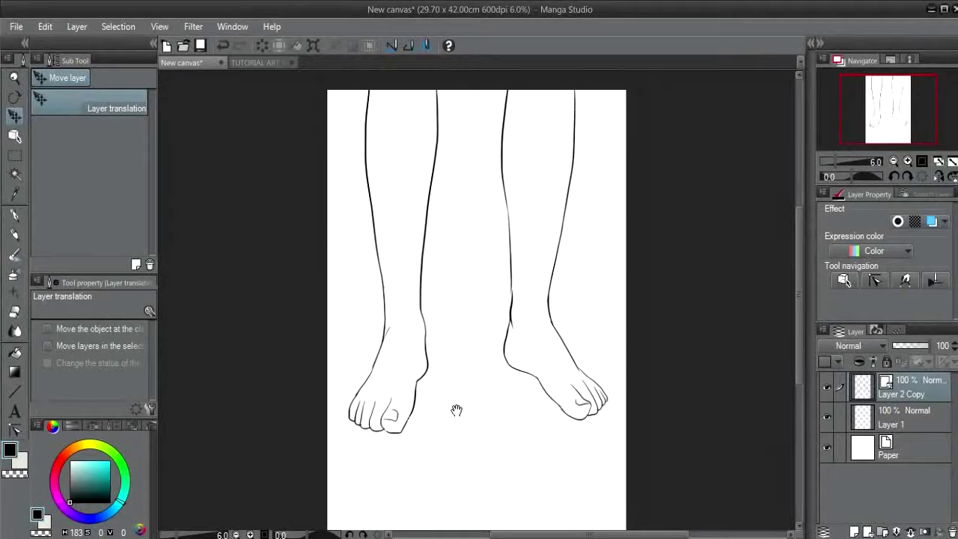
Compare the leg line art with the finished TUTORIAL ART DIGITAL AGUA painting, returning to the line-art canvas
left_click_drag(456, 410, 462, 391)
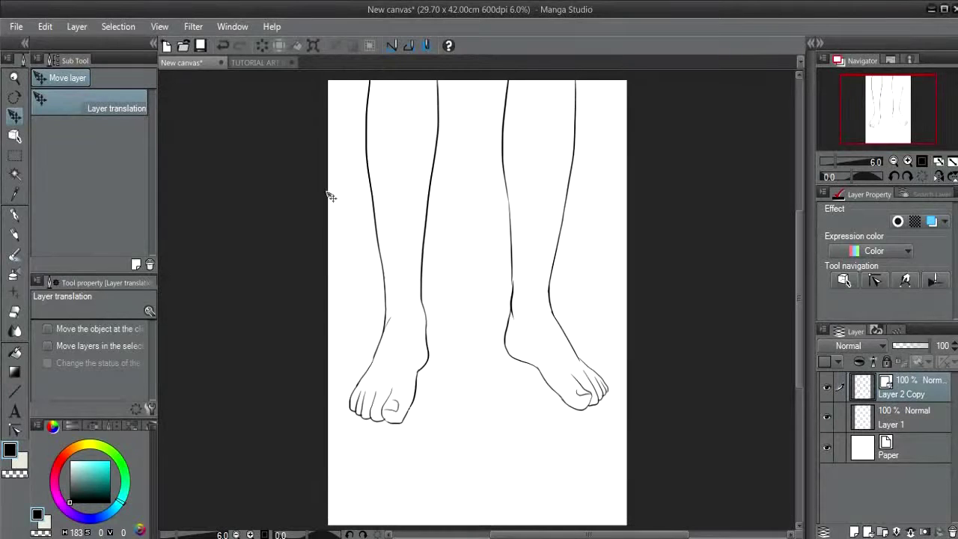
left_click(268, 61)
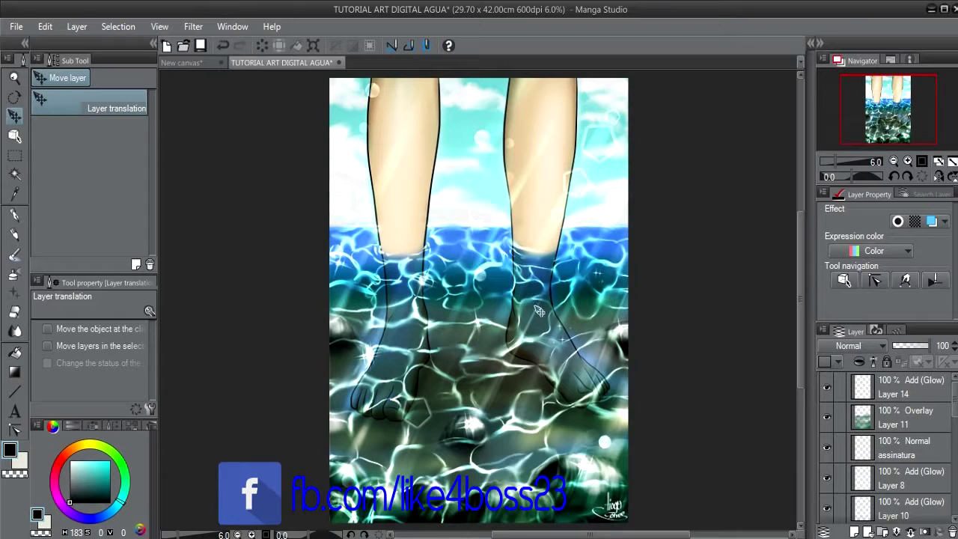
left_click_drag(540, 341, 542, 340)
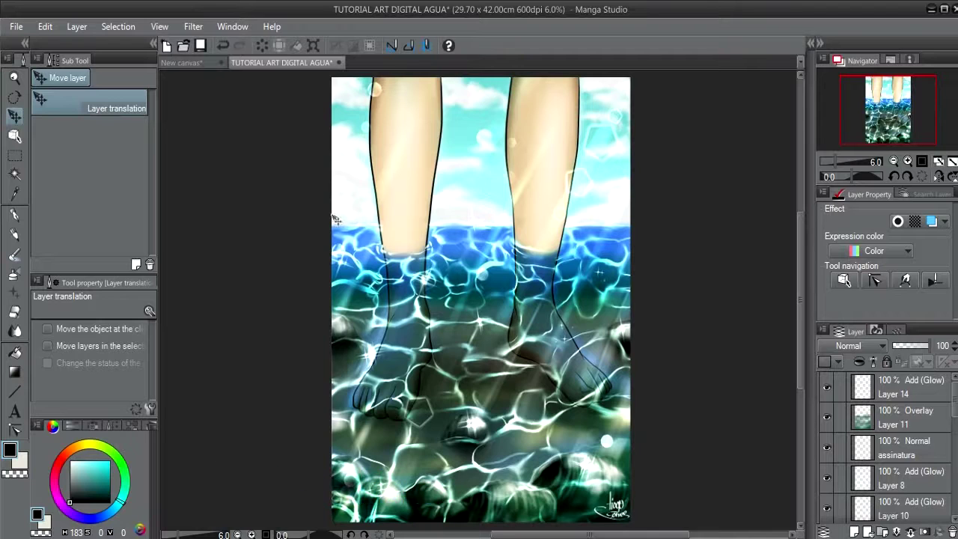
left_click(198, 62)
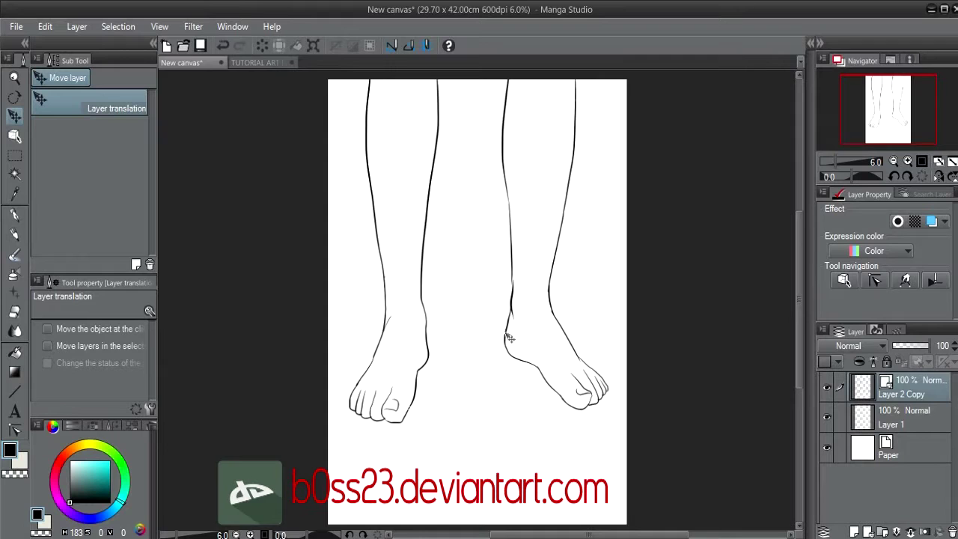
left_click_drag(477, 300, 483, 336)
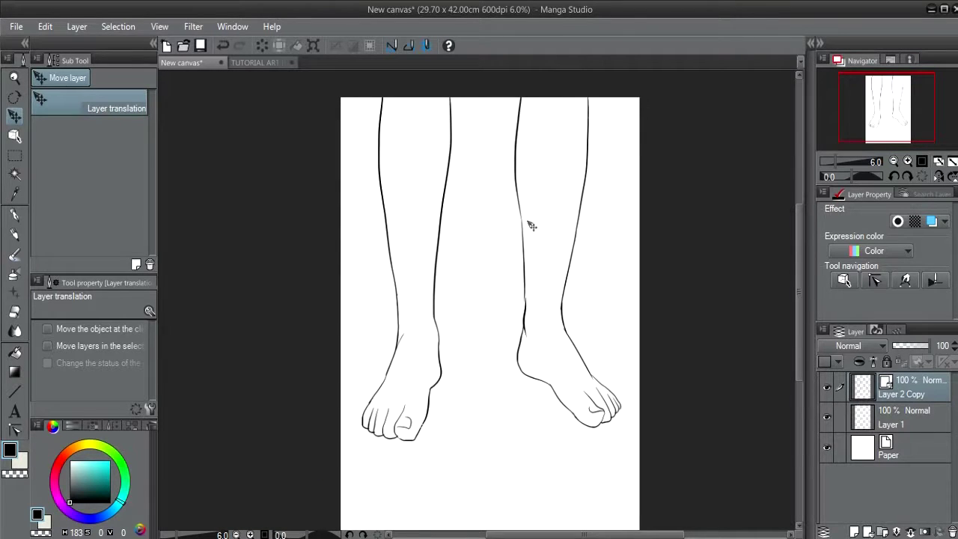
left_click_drag(496, 325, 492, 308)
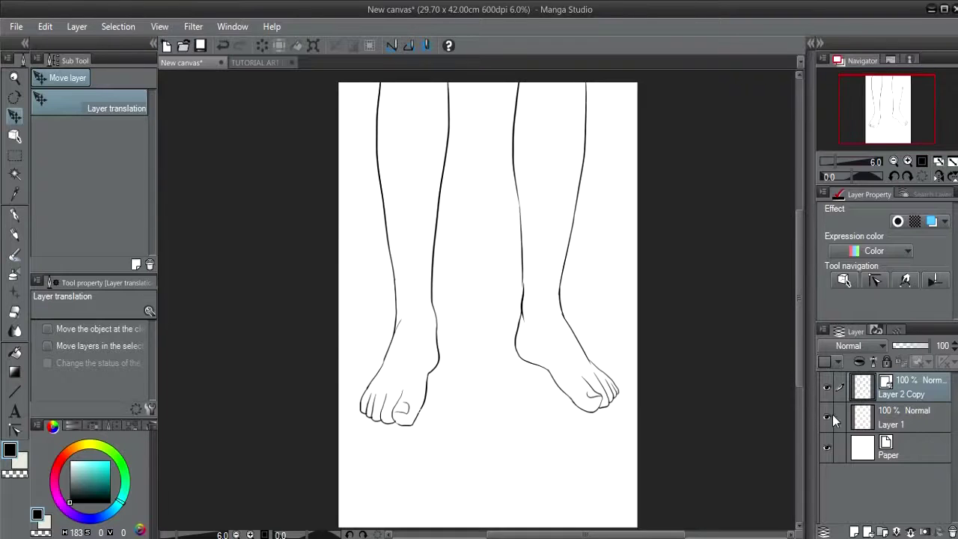
Fill a rectangular area covering the lower part of Layer 1 with light cyan (H 178, S 49, V 95), then deselect it
left_click(827, 416)
left_click(866, 424)
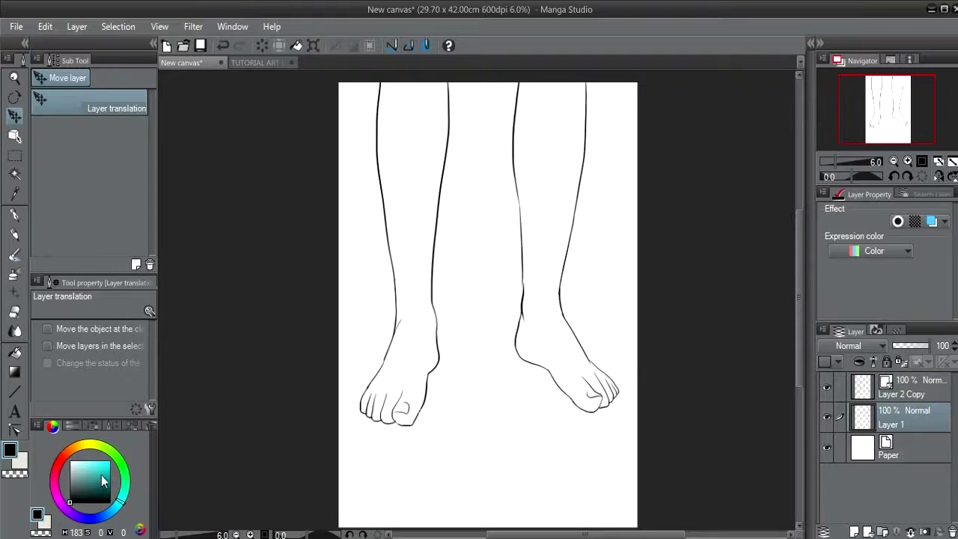
mouse_move(97, 476)
left_mouse_down()
mouse_move(96, 463)
mouse_move(122, 494)
mouse_move(89, 462)
left_mouse_up()
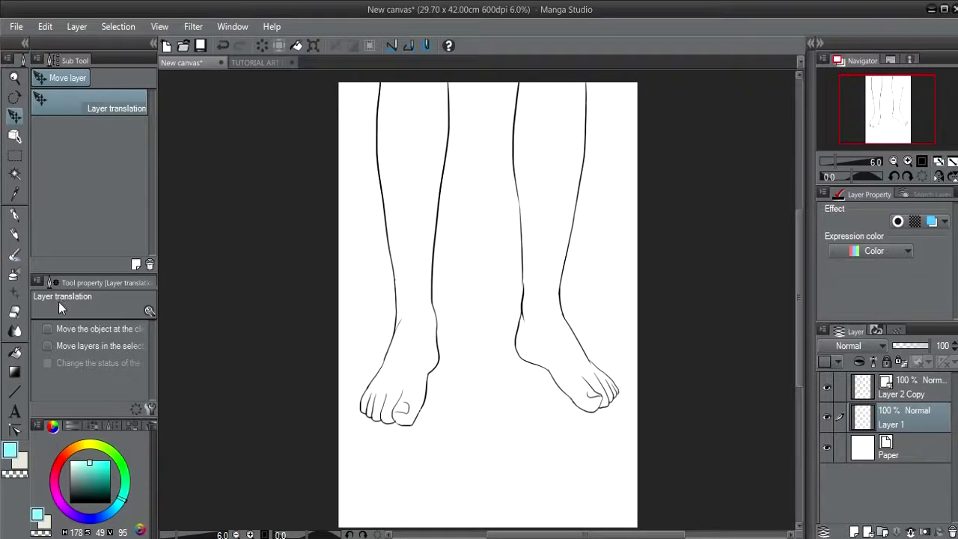
left_click(14, 155)
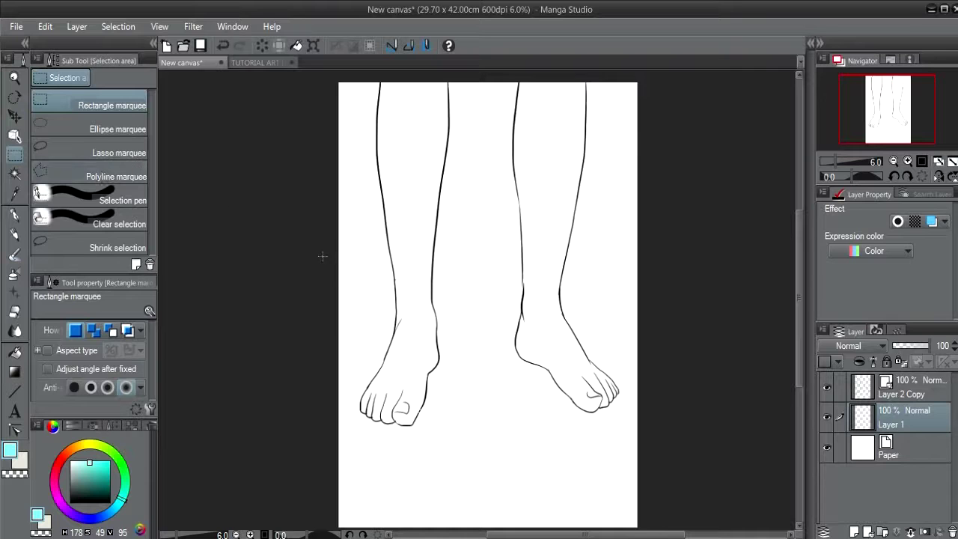
left_click_drag(323, 256, 664, 516)
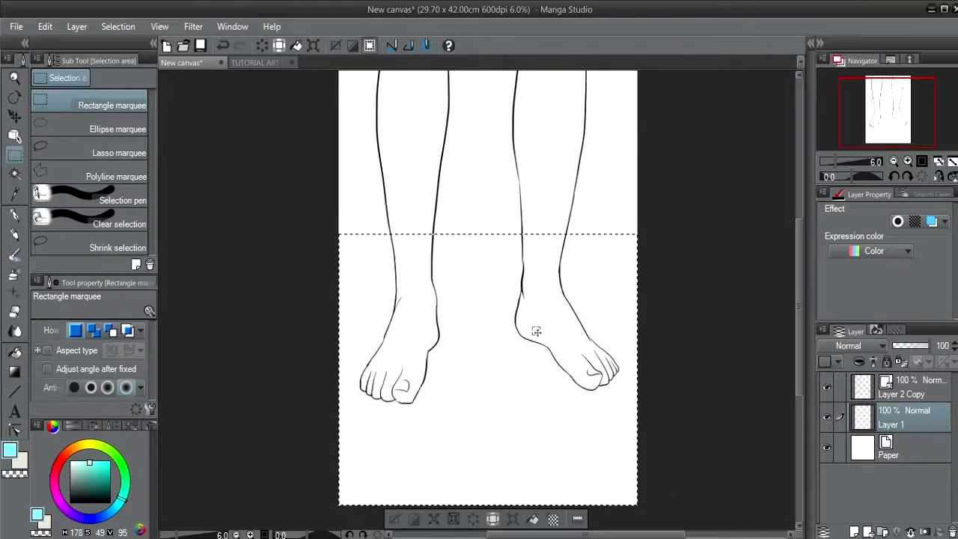
left_click_drag(516, 310, 520, 344)
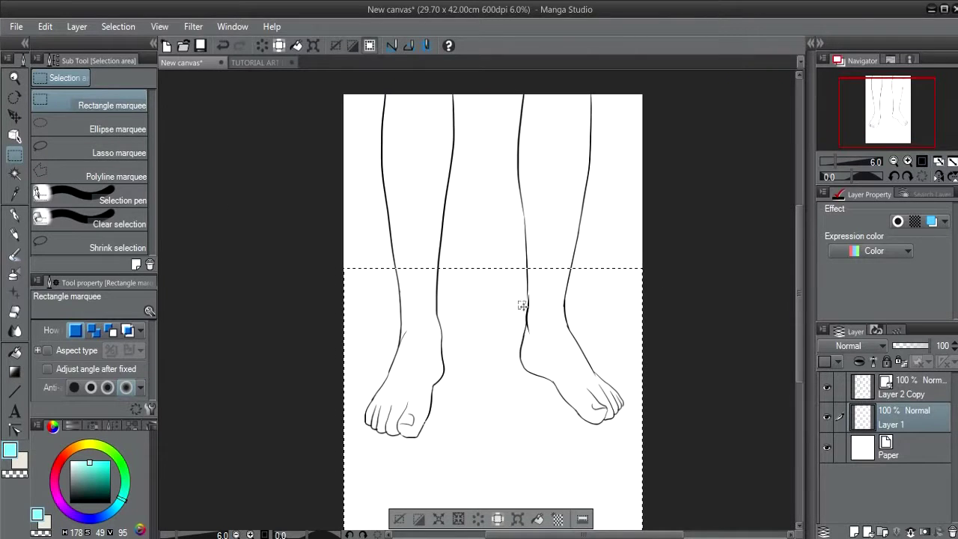
left_click(538, 522)
key("ctrl+d")
Add a new layer beneath the cyan water layer and choose a bright blue, H 210, S 98, V 100
left_click(859, 530)
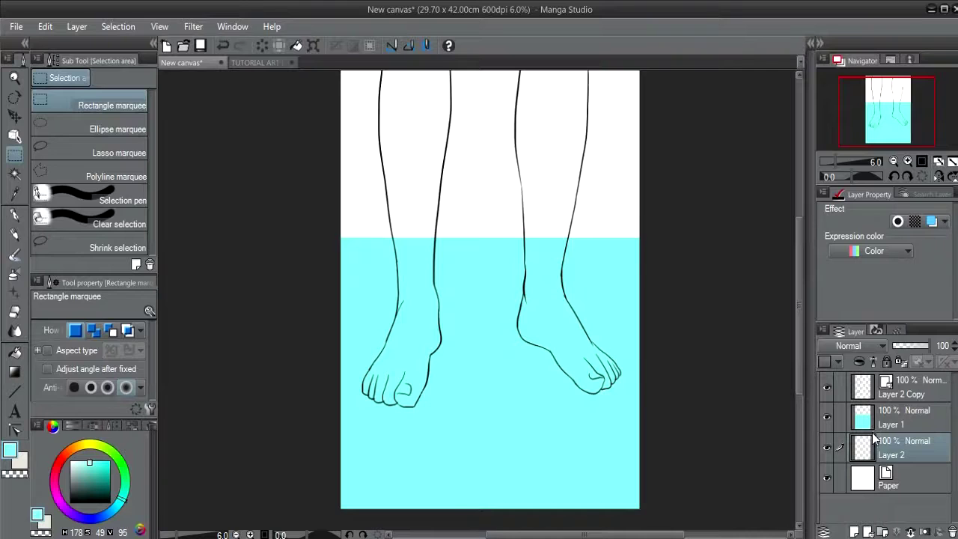
key("ctrl+a")
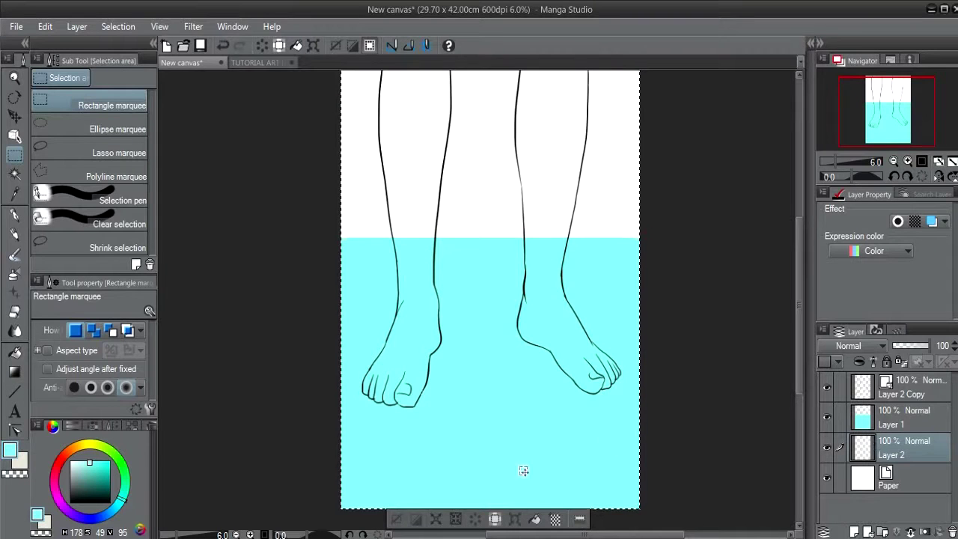
left_click(109, 514)
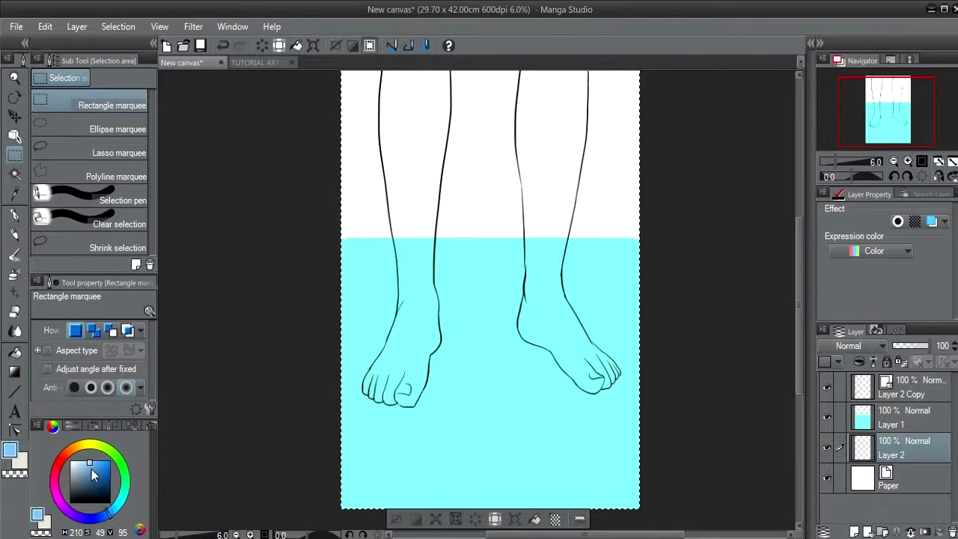
left_click(94, 462)
Recolour all four colour stops of the Blue sky gradient with the bright blue
key("g")
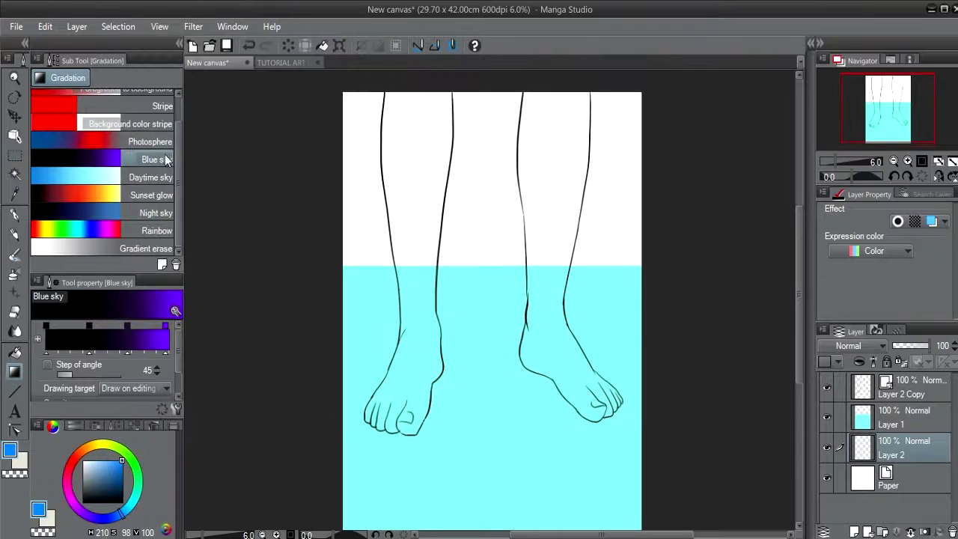
left_click(47, 325)
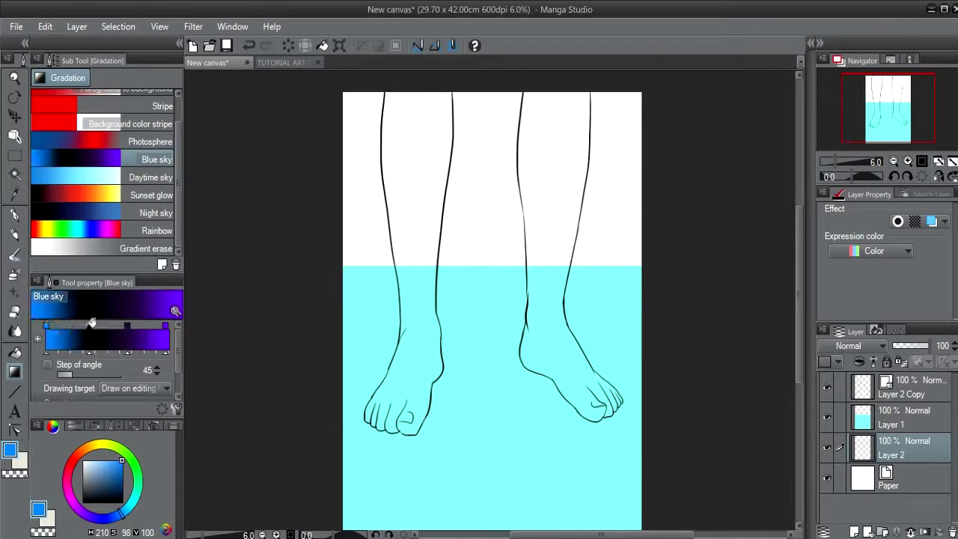
left_click(89, 325)
left_click(127, 325)
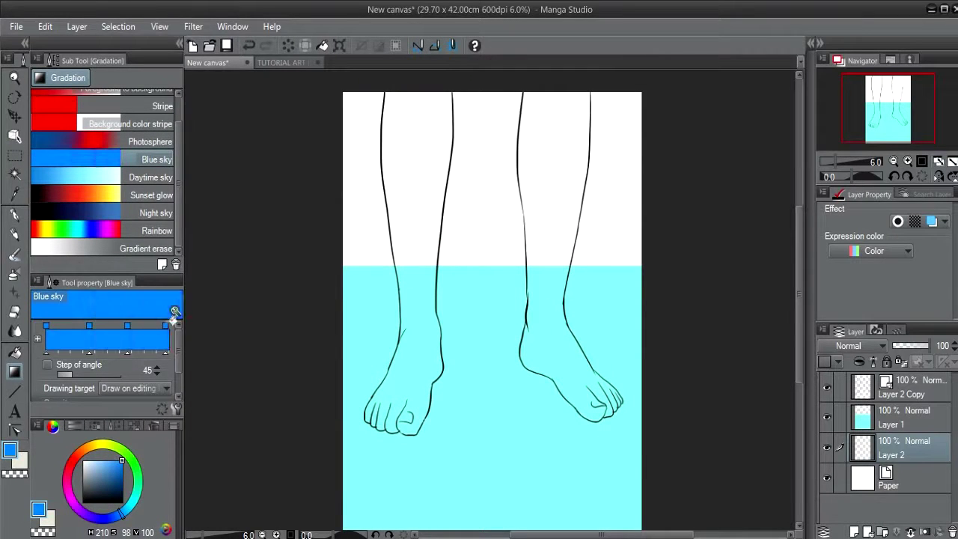
left_click(165, 325)
Recolour the first two stops of the Blue sky gradient with a darker blue, H 210, S 98, V 65
left_click_drag(120, 464, 122, 475)
left_click(47, 325)
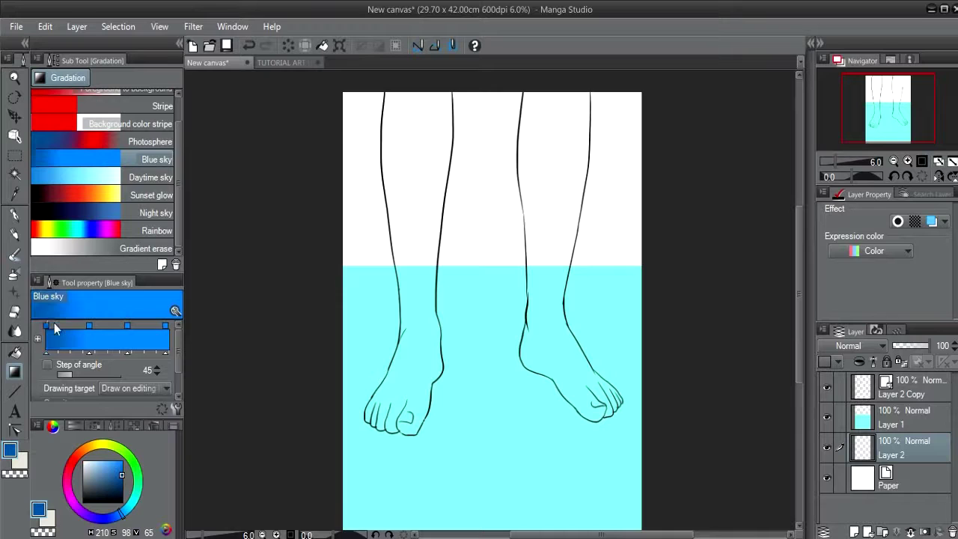
left_click(91, 324)
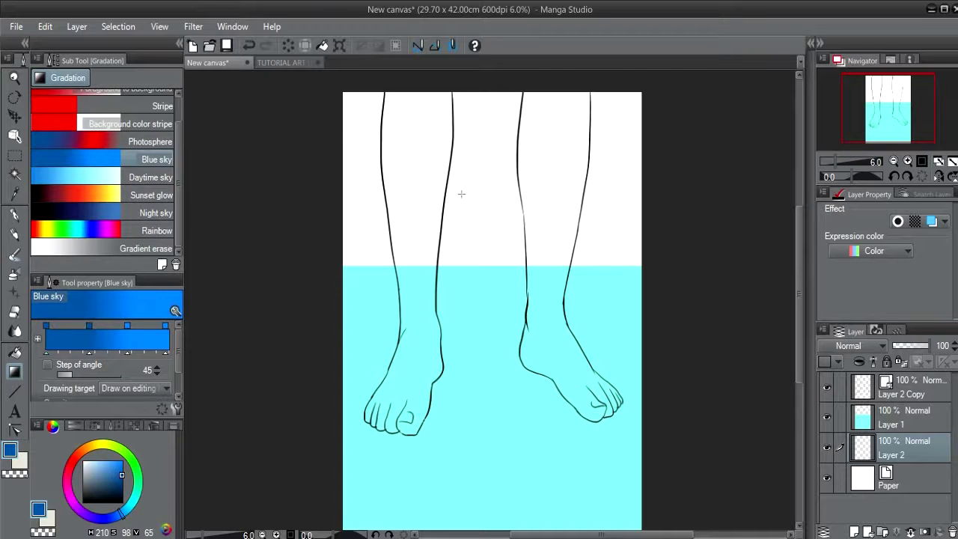
Fill the background layer beneath the water with a vertical gradient from dark blue at the canvas top to lighter blue below
left_click_drag(486, 128, 476, 497)
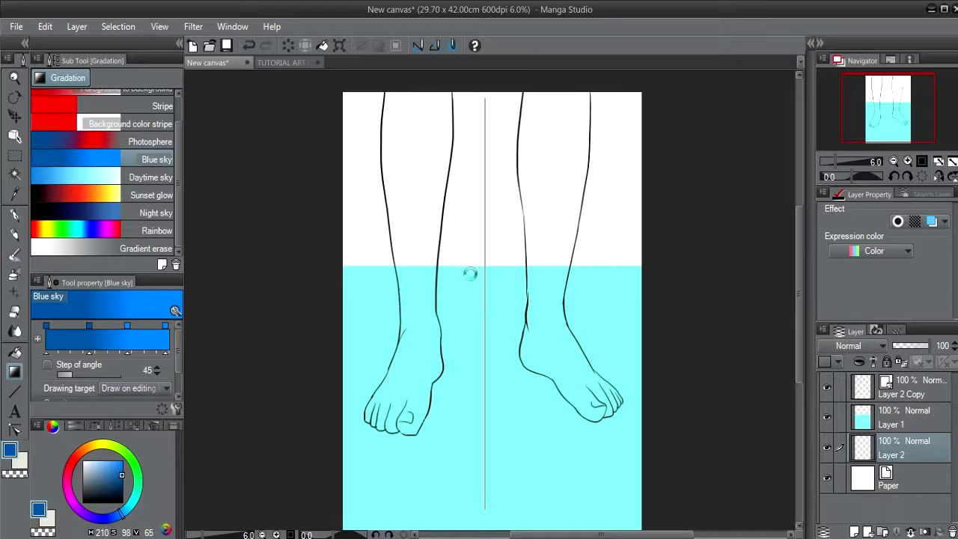
left_click_drag(478, 264, 483, 275)
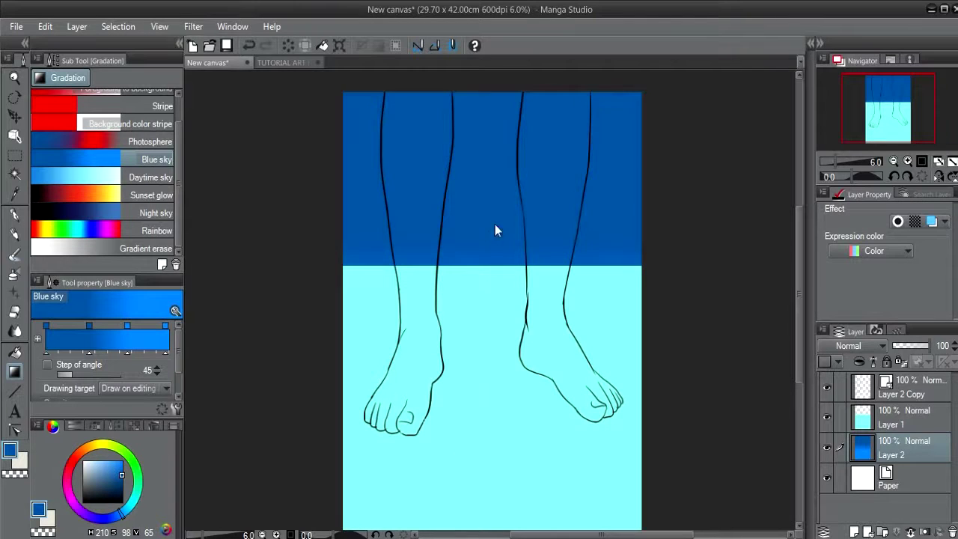
key("ctrl+z")
left_click_drag(495, 79, 494, 328)
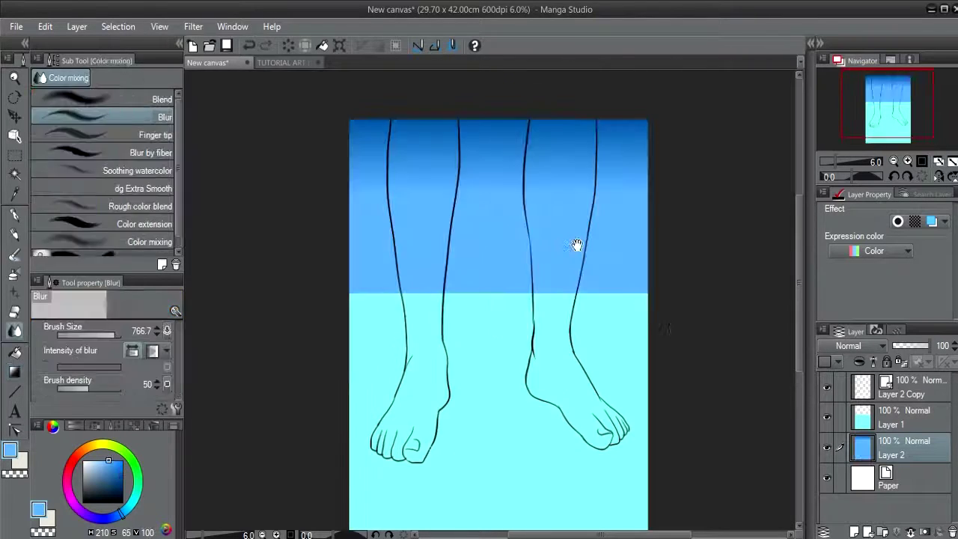
Add a layer above the cyan water layer and fill both legs with a skin tone, H 35, S 26, V 100
left_click(877, 416)
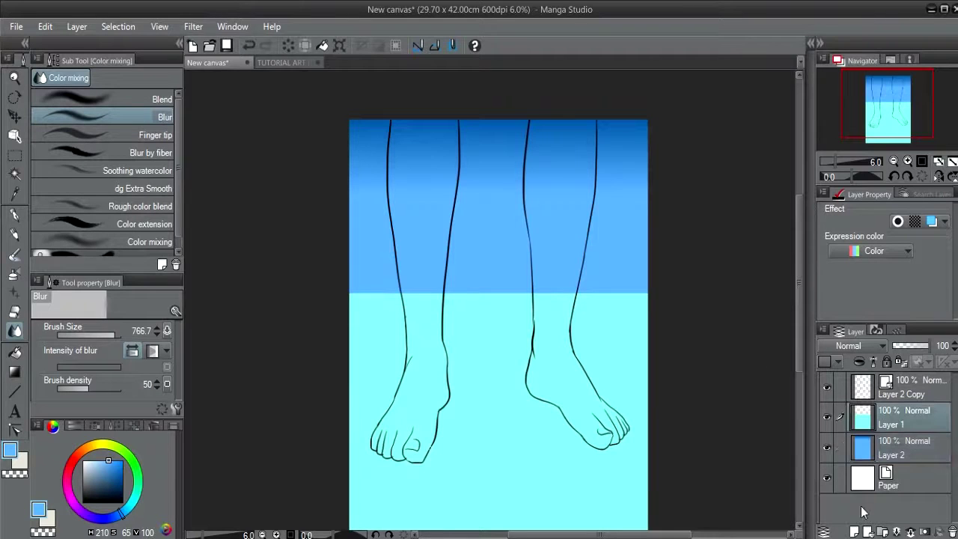
left_click(854, 531)
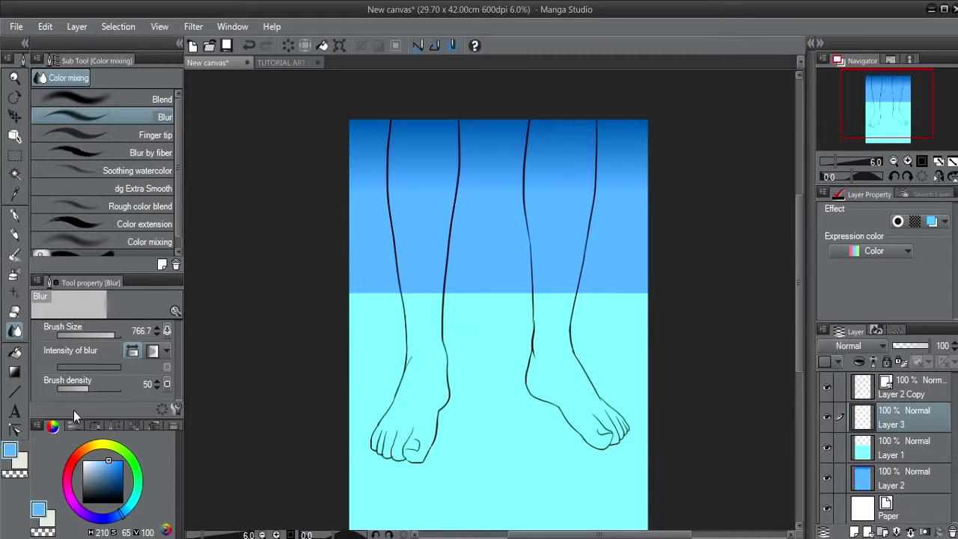
left_click(87, 444)
left_click(95, 460)
left_click(93, 462)
key("g")
key("g")
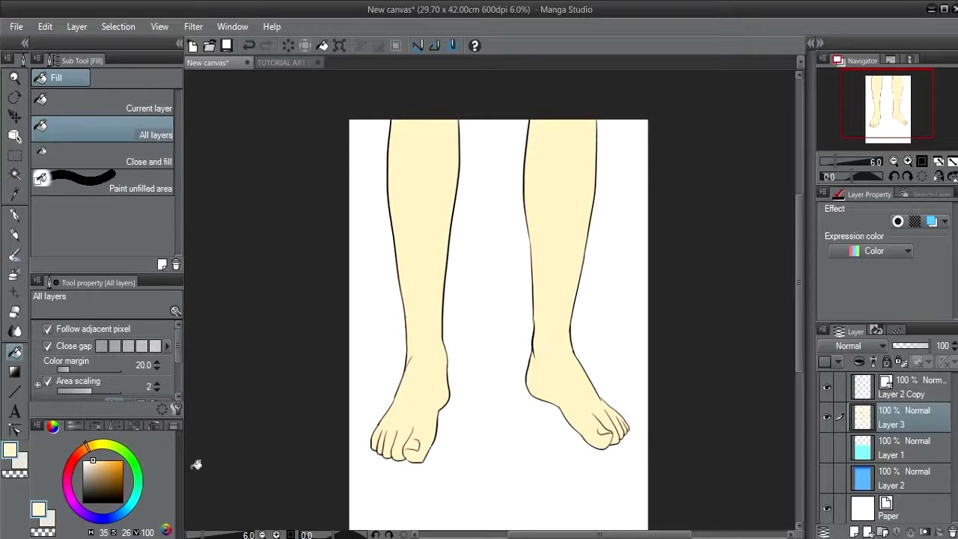
Shade the legs softly, using a pale highlight tone (H 36, S 12, V 100), and show the water and background layers
left_click_drag(93, 465, 87, 460)
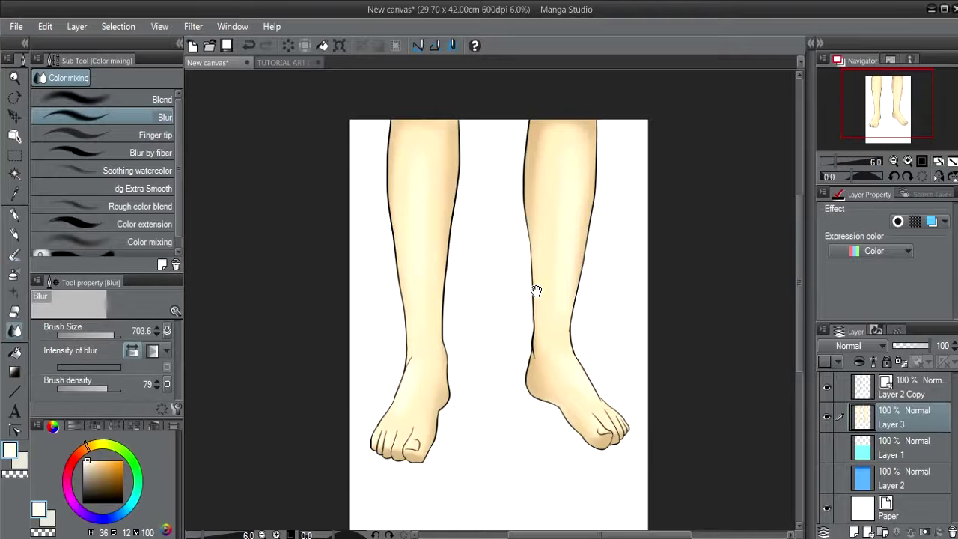
left_click_drag(521, 321, 546, 344)
left_click(826, 447)
left_click(828, 479)
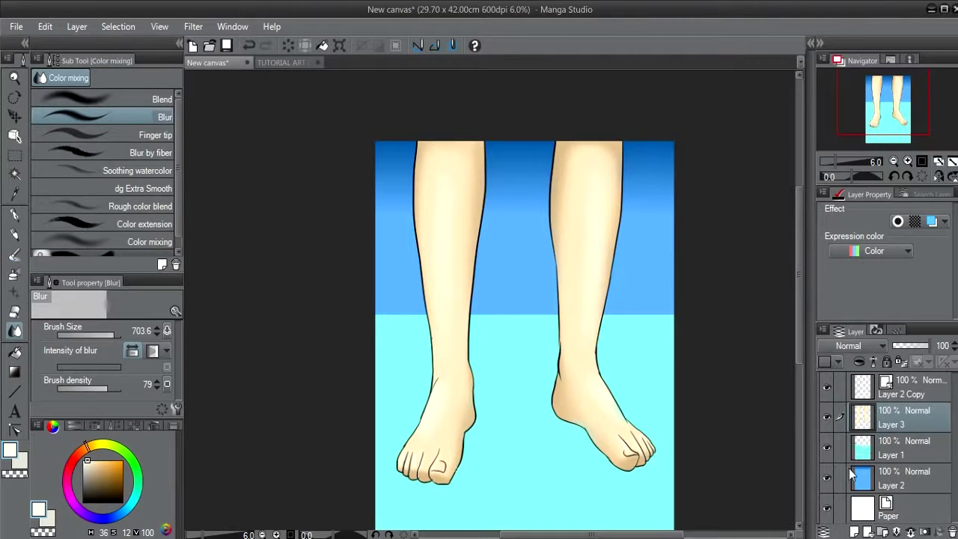
Move the cyan water layer above the skin layer and set its blending mode to Multiply
left_click(895, 439)
left_click_drag(859, 454, 870, 430)
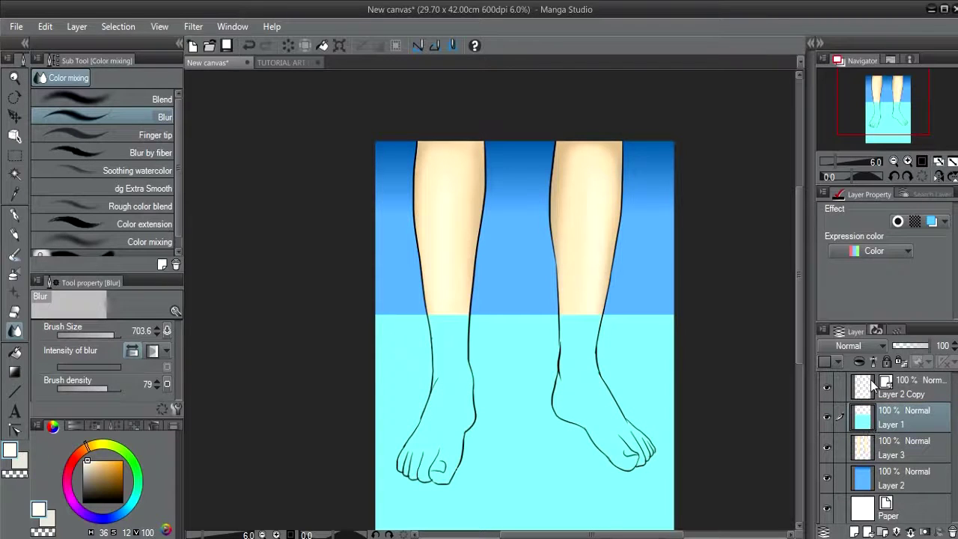
left_click(861, 346)
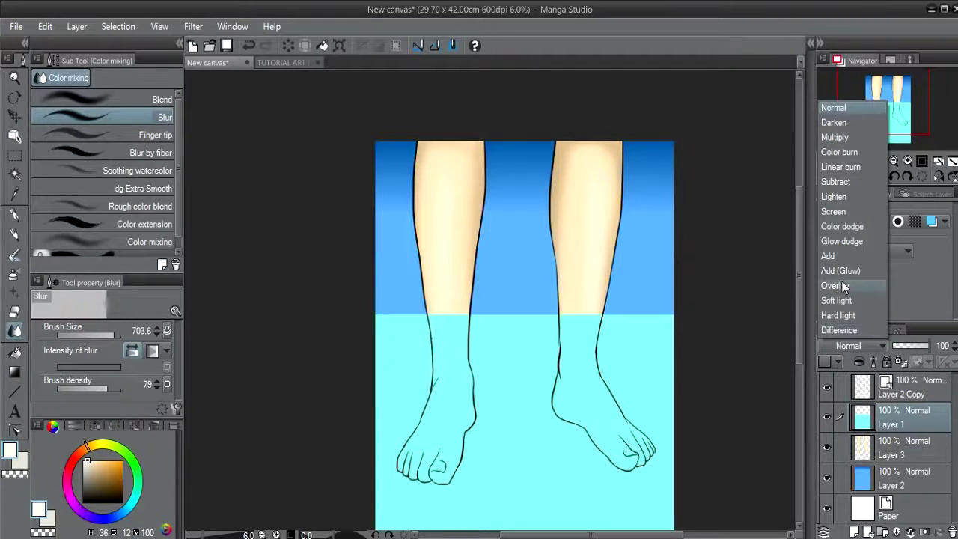
left_click(848, 136)
left_click_drag(560, 381, 588, 379)
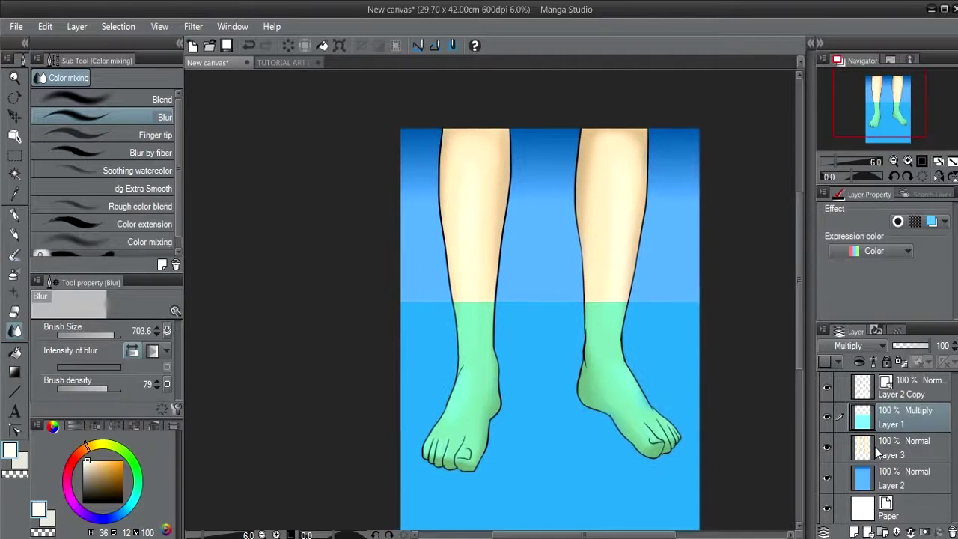
Add a layer directly above the blue background layer and select the canvas's full width from the ankles down to its lower edge
left_click(869, 477)
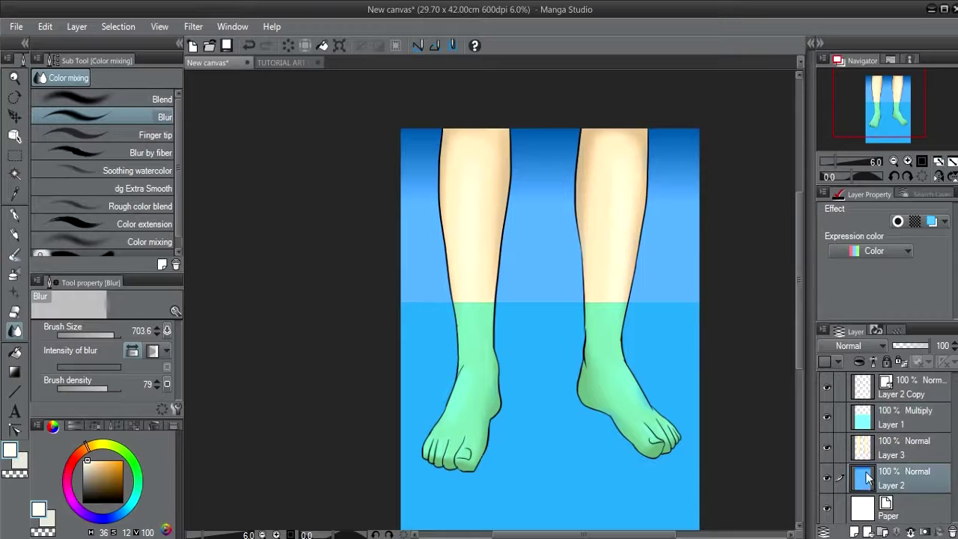
left_click(855, 532)
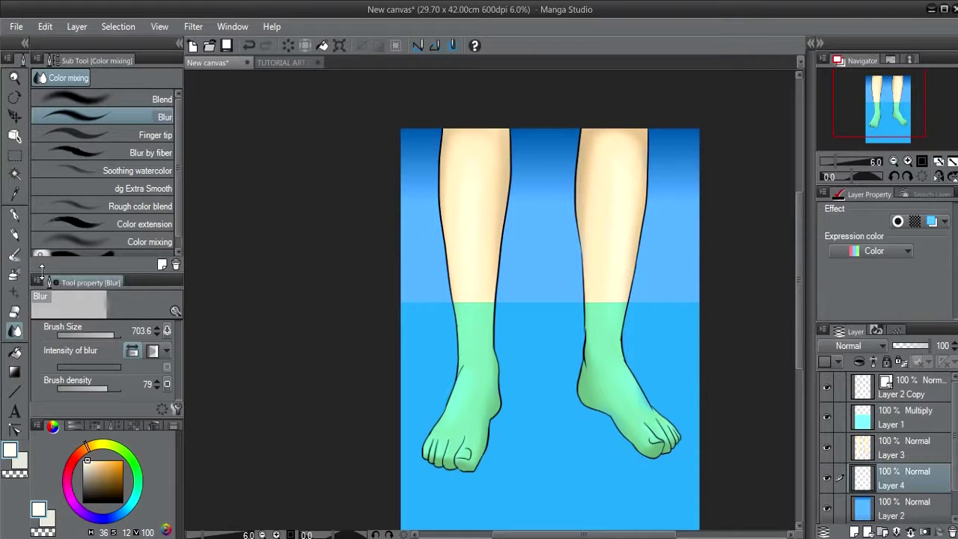
left_click(14, 155)
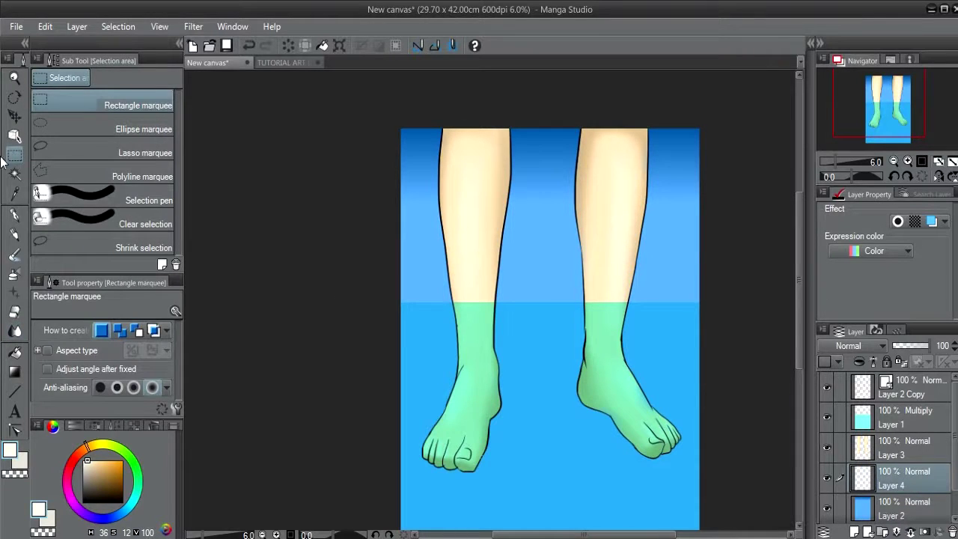
left_click_drag(541, 370, 462, 292)
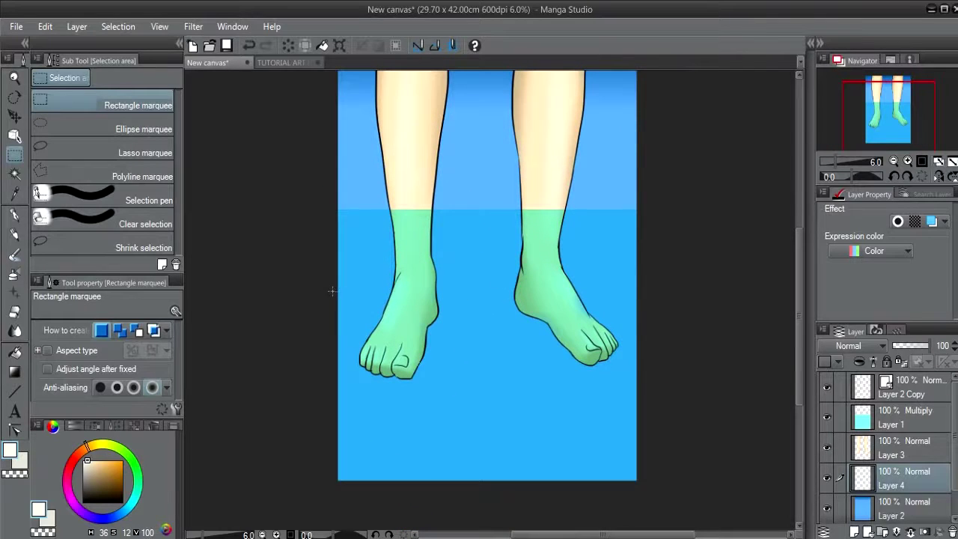
left_click_drag(328, 275, 669, 499)
Fill the selected area with a sandy tone, H 29, S 39, V 84, and clear the selection
left_click(94, 468)
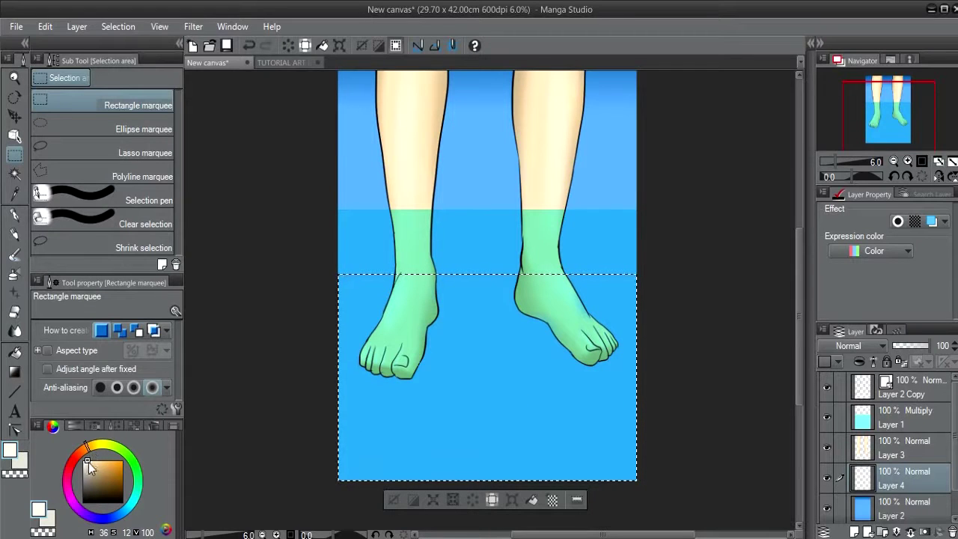
left_click(98, 470)
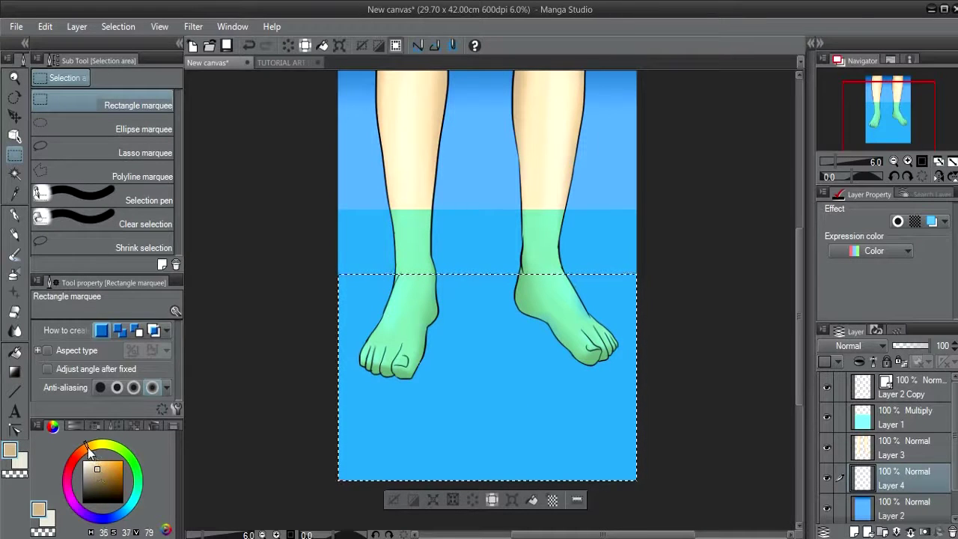
left_click(85, 449)
left_click(97, 465)
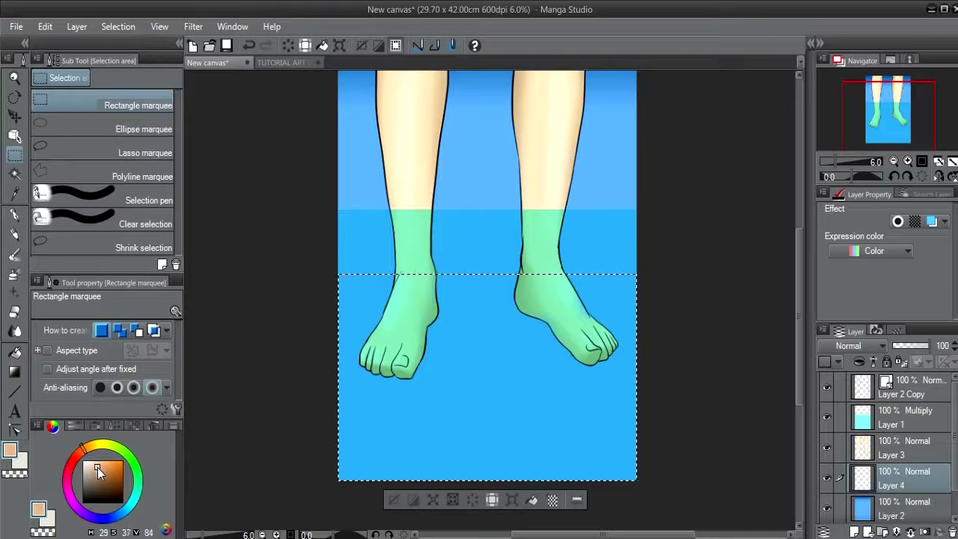
left_click(534, 503)
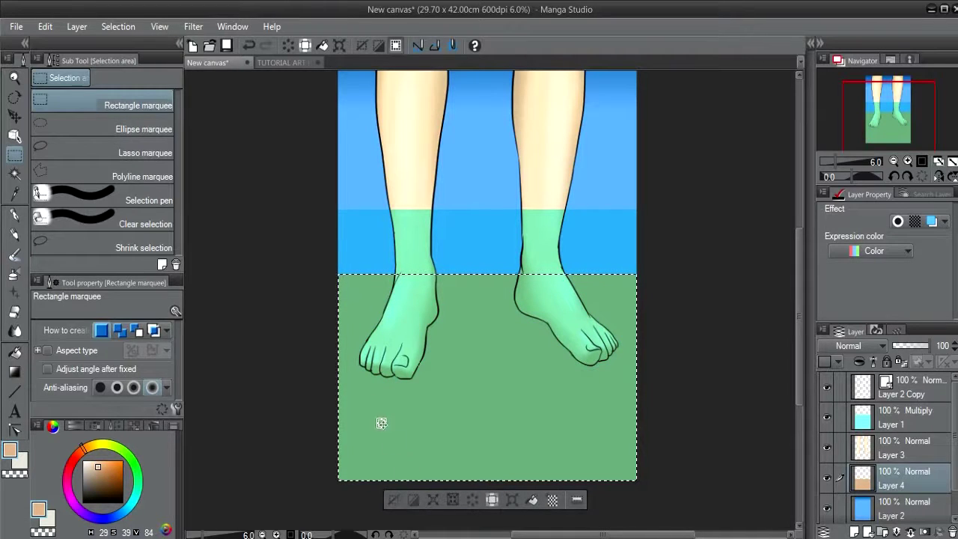
left_click_drag(316, 261, 663, 391)
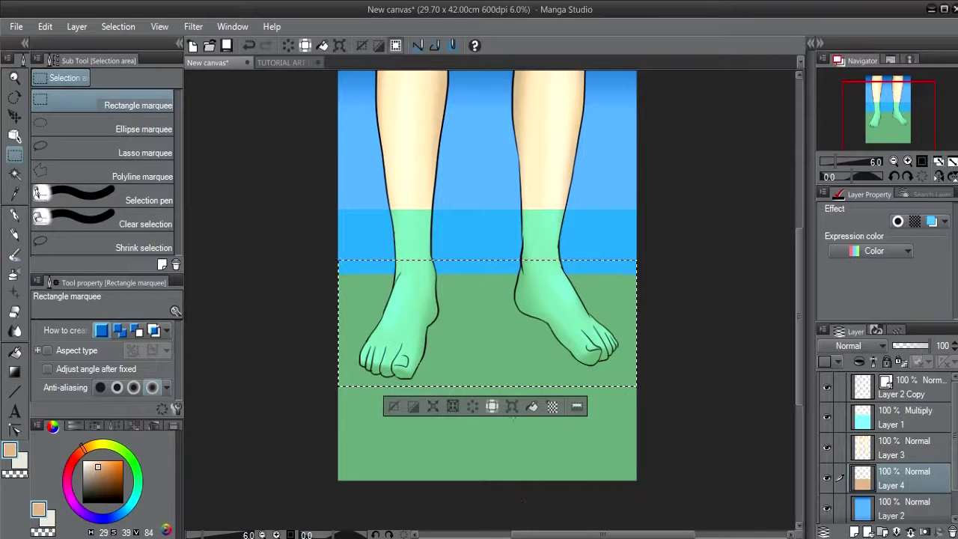
left_click(394, 406)
left_click_drag(597, 378, 616, 400)
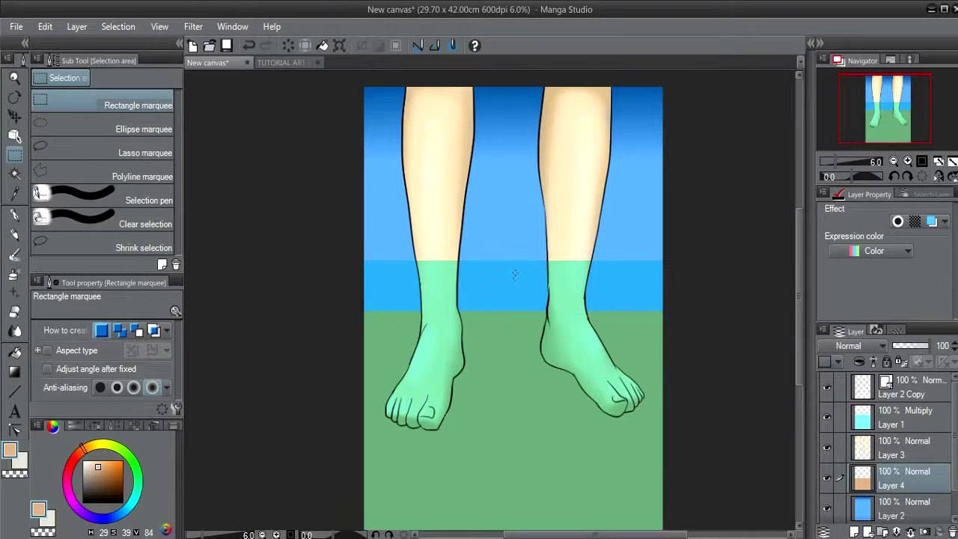
Raise the blue background gradient layer's brightness to 25 with the Hue/Saturation/Luminosity adjustment
left_click(865, 510)
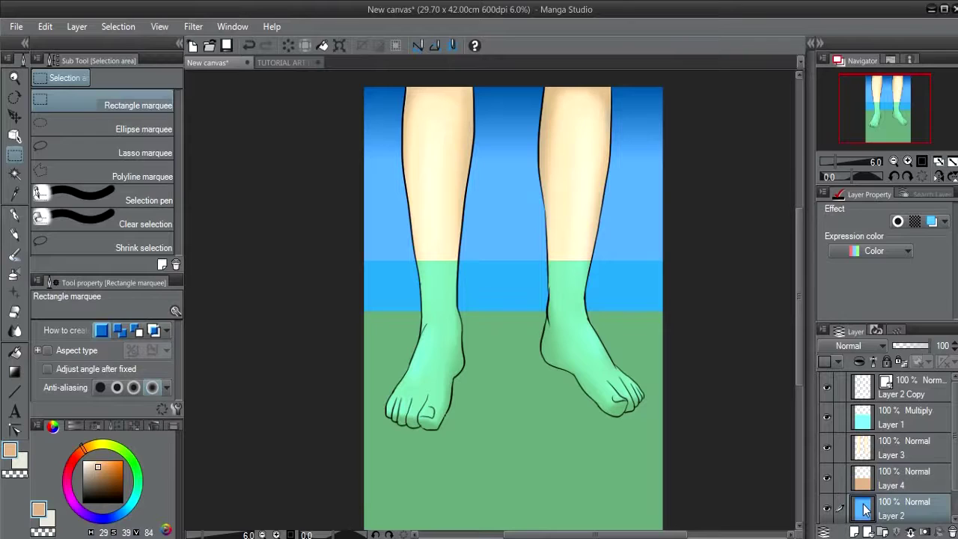
key("ctrl+u")
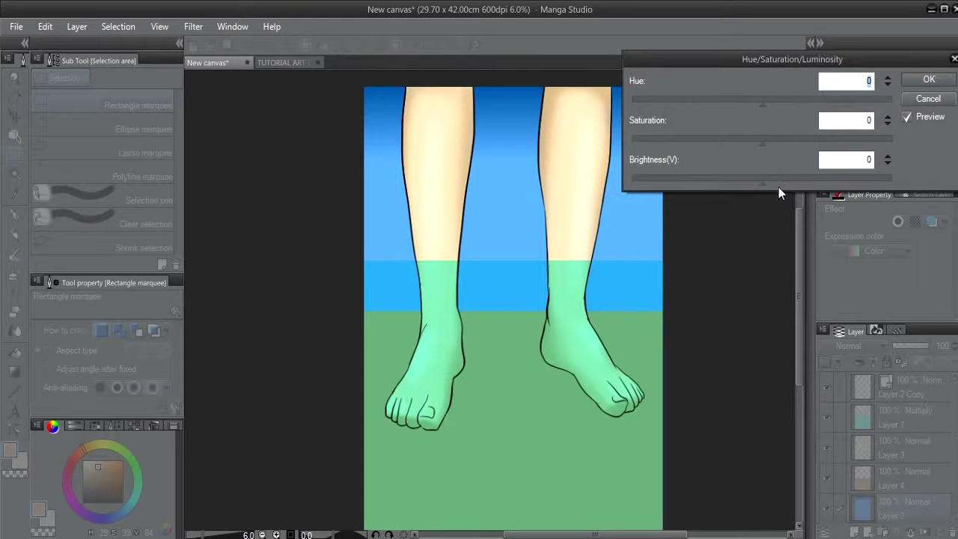
left_click_drag(778, 187, 796, 185)
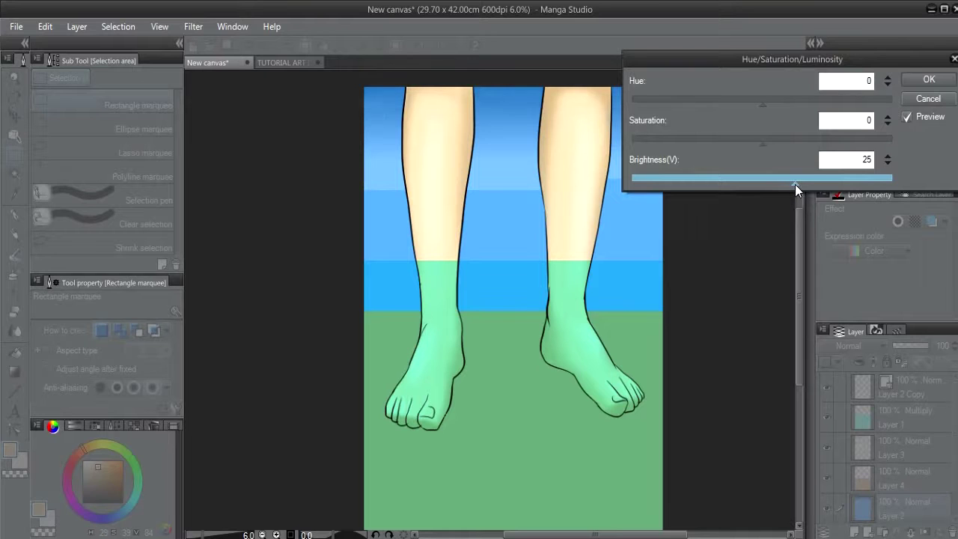
left_click(928, 78)
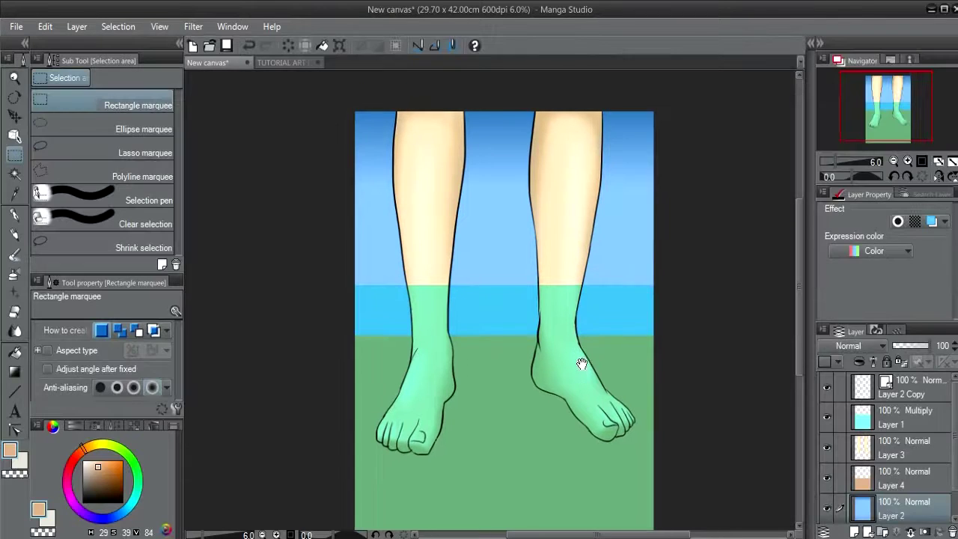
left_click_drag(581, 380, 592, 316)
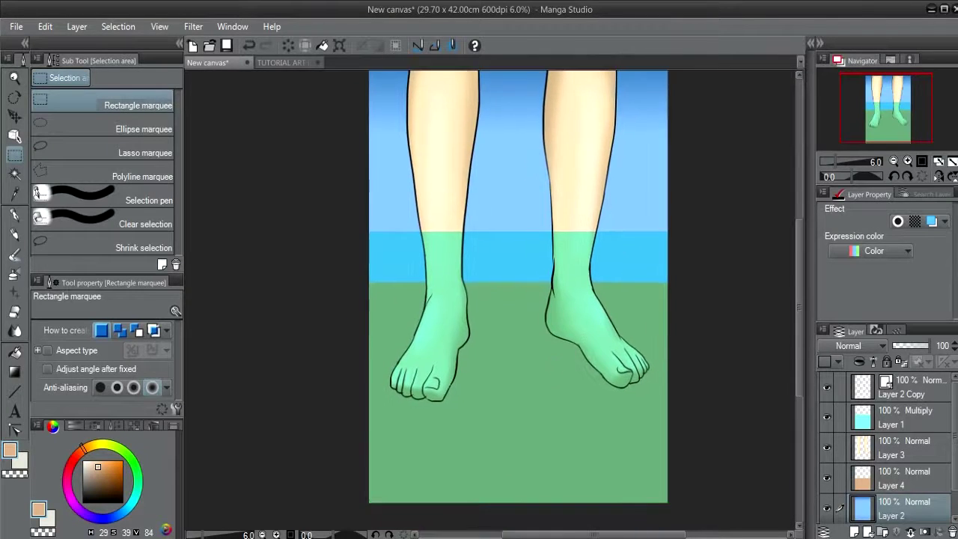
left_click_drag(540, 371, 549, 427)
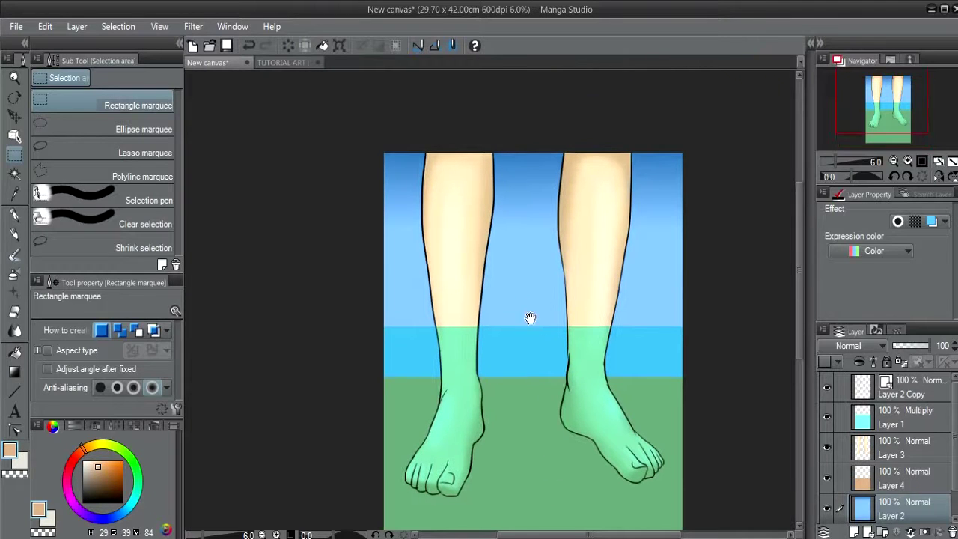
Erase the upper edge of the cyan Multiply layer into a downward curve across both shins, using the Hard eraser at size 357.2
left_click(861, 417)
key("e")
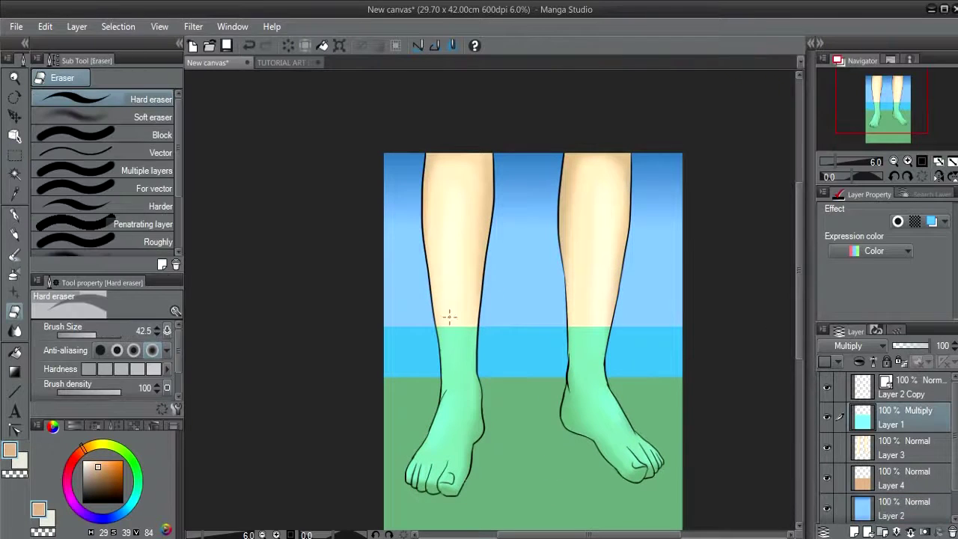
left_click_drag(488, 333, 492, 325)
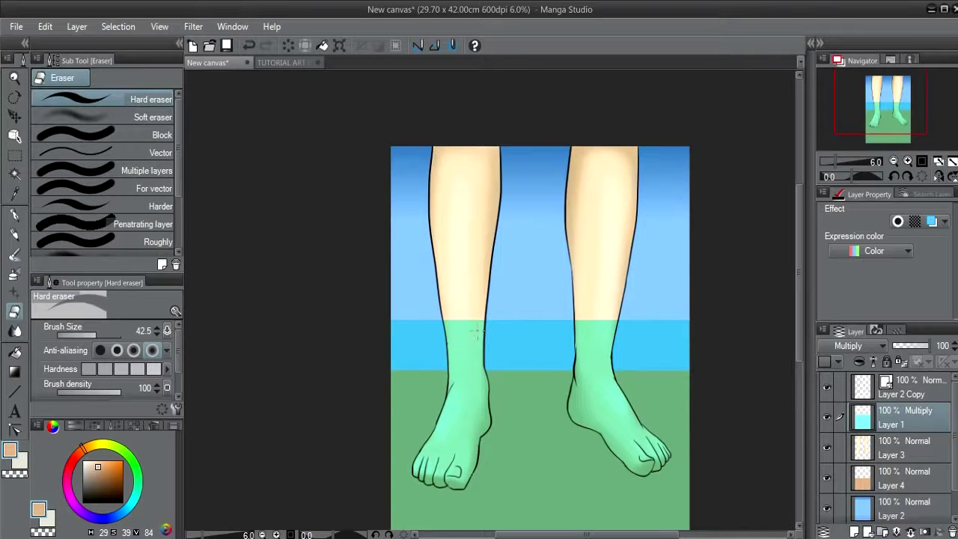
key("shift+space")
left_click_drag(452, 313, 452, 313, "ctrl+alt")
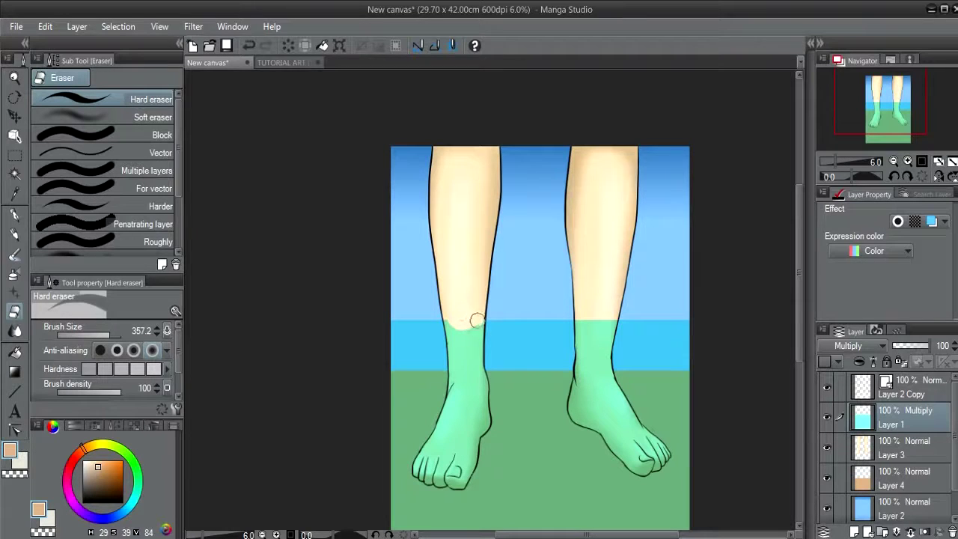
left_click_drag(457, 327, 451, 313)
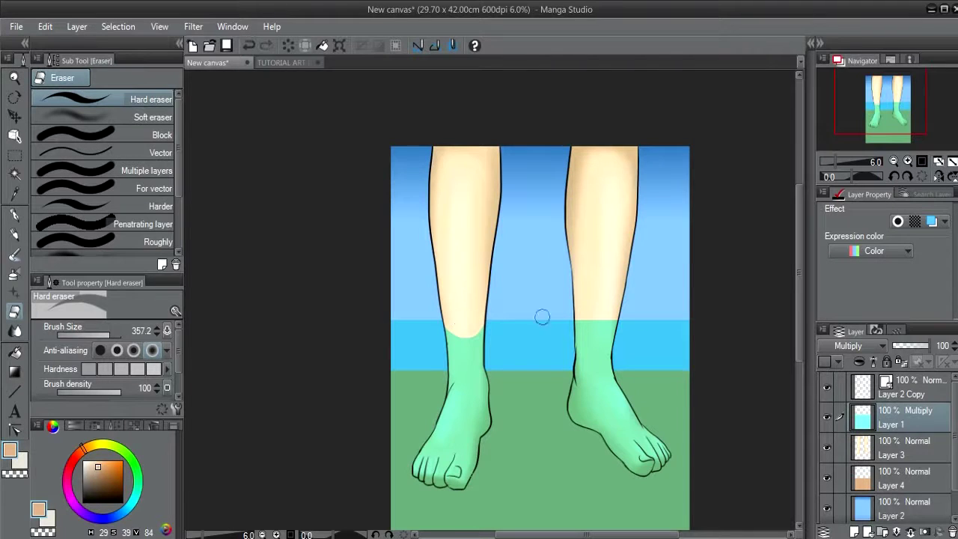
mouse_move(574, 319)
left_mouse_down()
mouse_move(592, 328)
mouse_move(611, 317)
mouse_move(577, 317)
mouse_move(599, 328)
mouse_move(610, 321)
left_mouse_up()
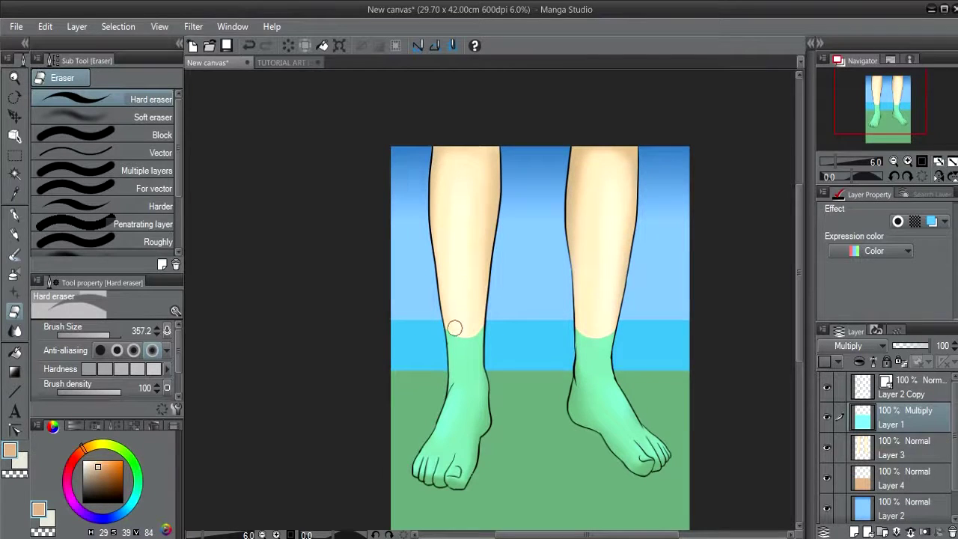
key("ctrl+z")
left_click_drag(450, 321, 480, 321)
scroll(551, 319, "down", 2)
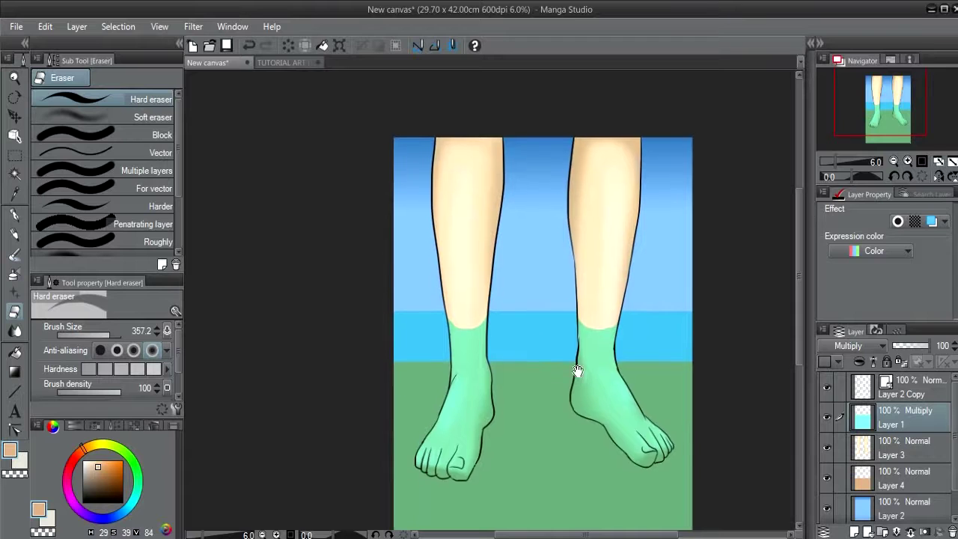
scroll(577, 374, "down", 3)
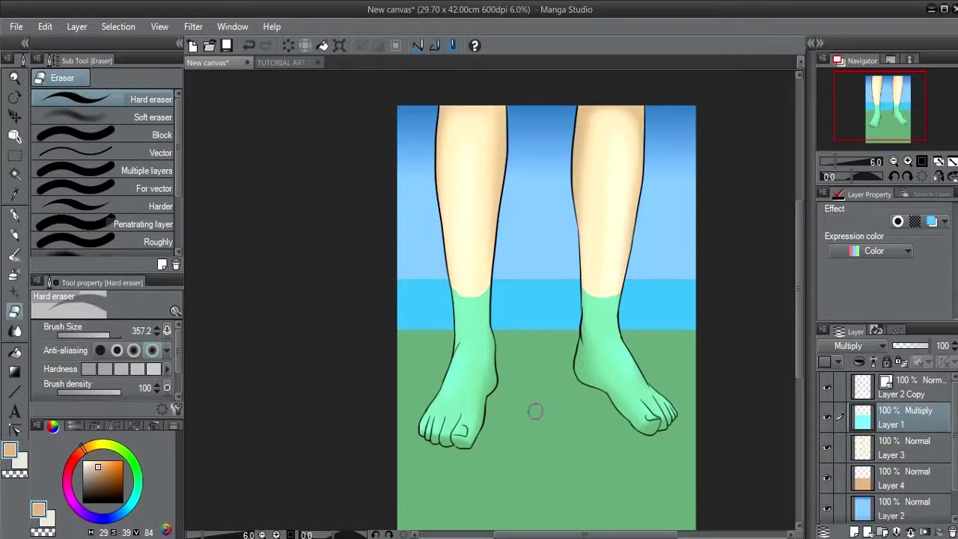
scroll(535, 411, "down", 1)
scroll(572, 344, "up", 3)
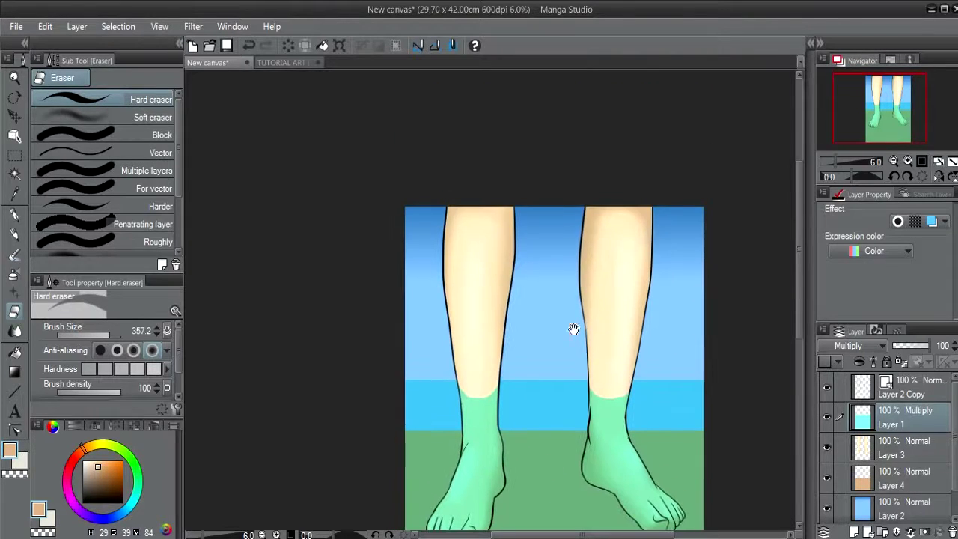
scroll(561, 341, "down", 3)
left_click_drag(568, 335, 571, 364)
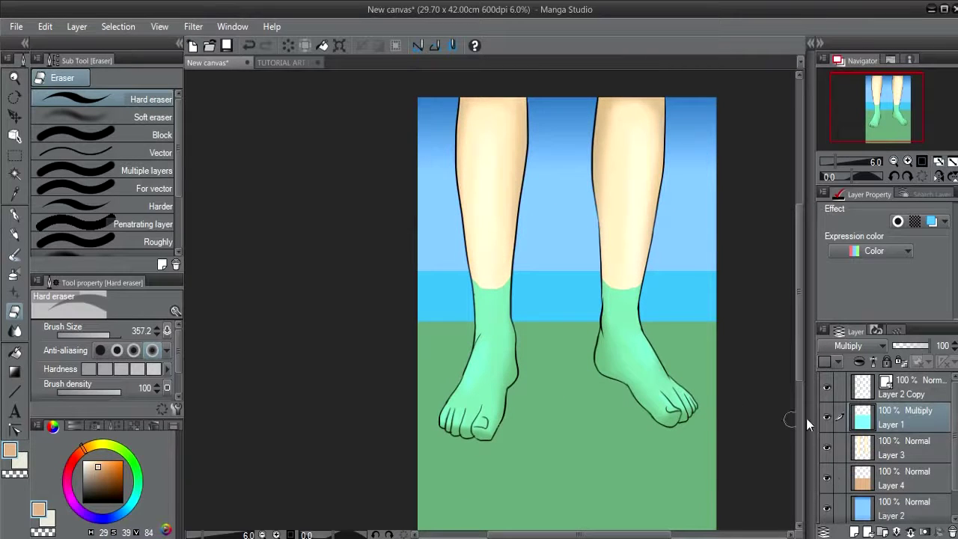
left_click_drag(642, 405, 642, 388)
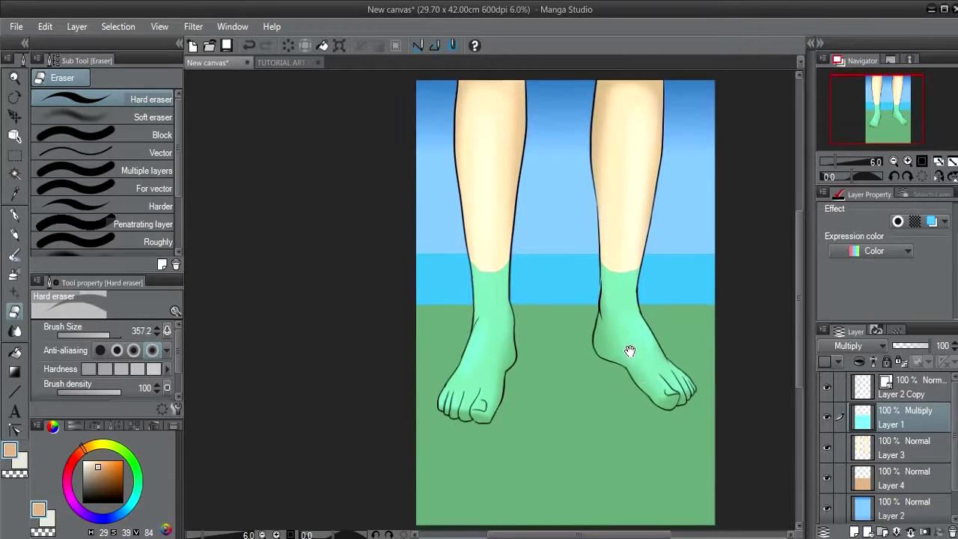
left_click_drag(529, 403, 539, 393)
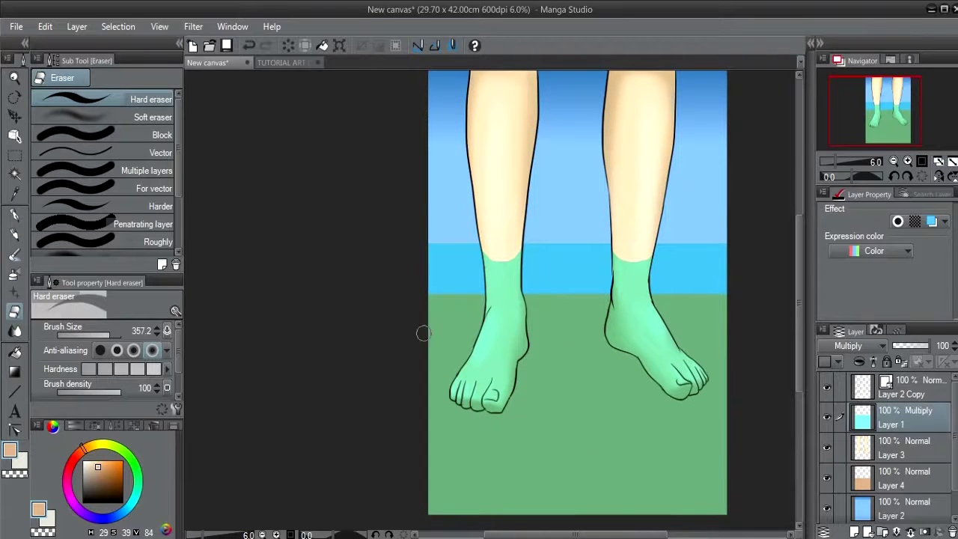
Examine the finished water painting in the TUTORIAL ART DIGITAL AGUA canvas and return to the new canvas
left_click(288, 63)
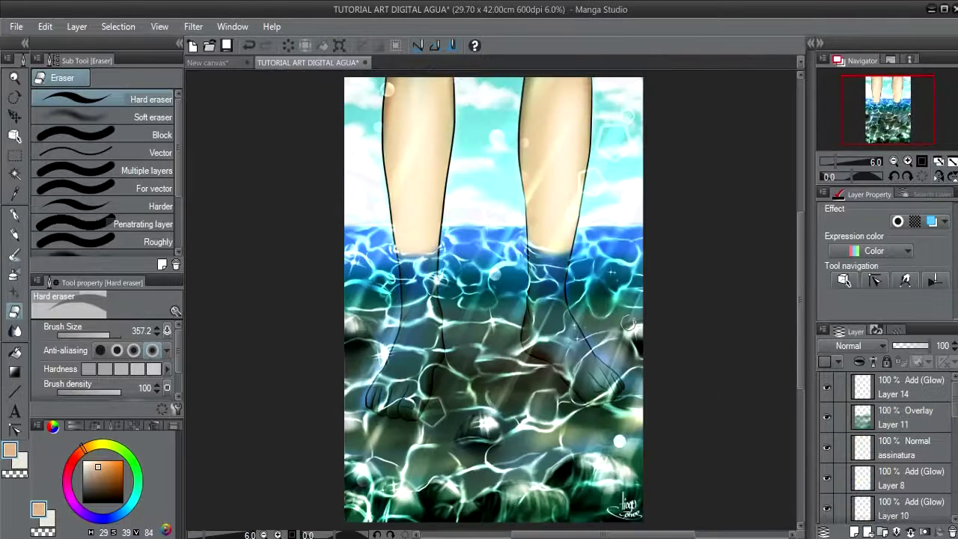
scroll(777, 328, "down", 1)
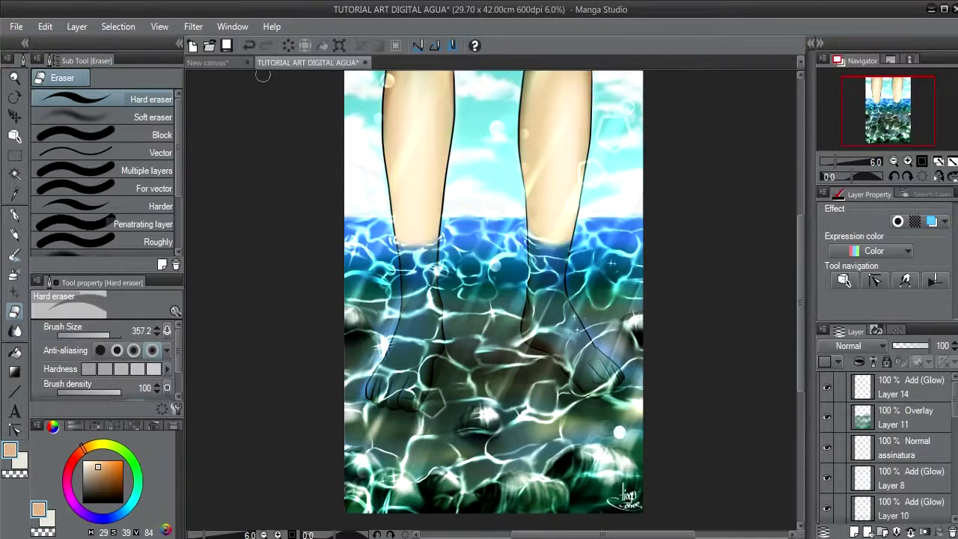
left_click(210, 63)
mouse_move(588, 379)
left_mouse_down()
mouse_move(567, 394)
mouse_move(554, 385)
left_mouse_up()
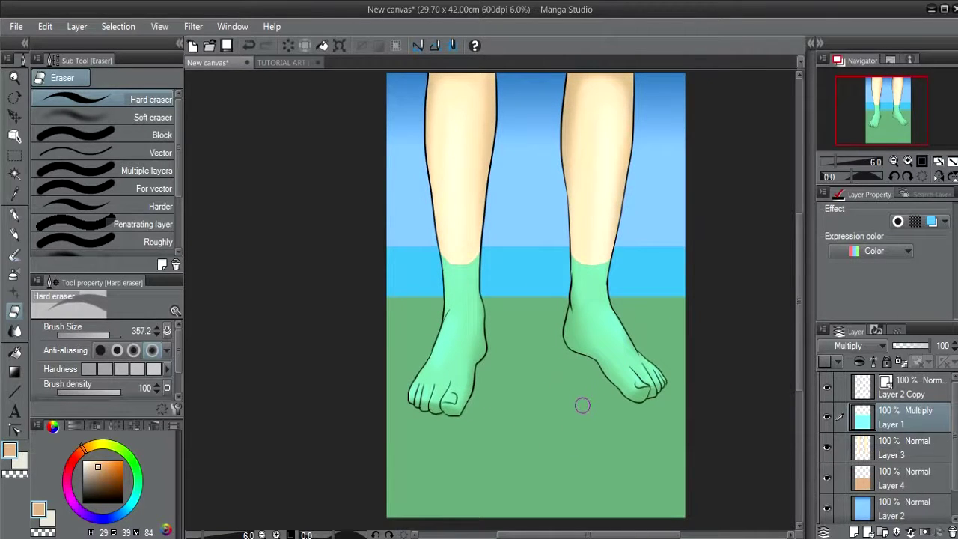
left_click_drag(595, 348, 592, 406)
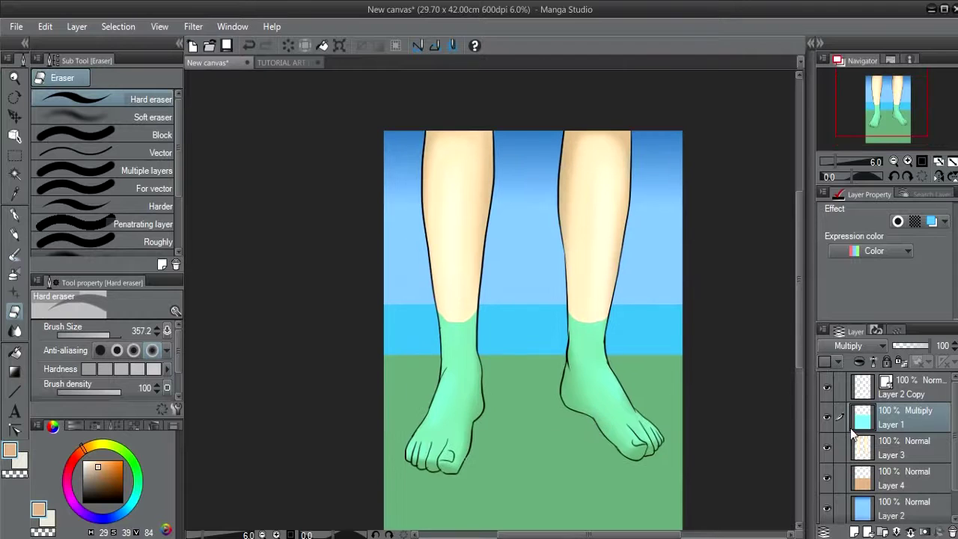
Add a new raster layer above the sand layer, return to the sand layer and pick dark brown H 29, S 16, V 40
left_click(866, 481)
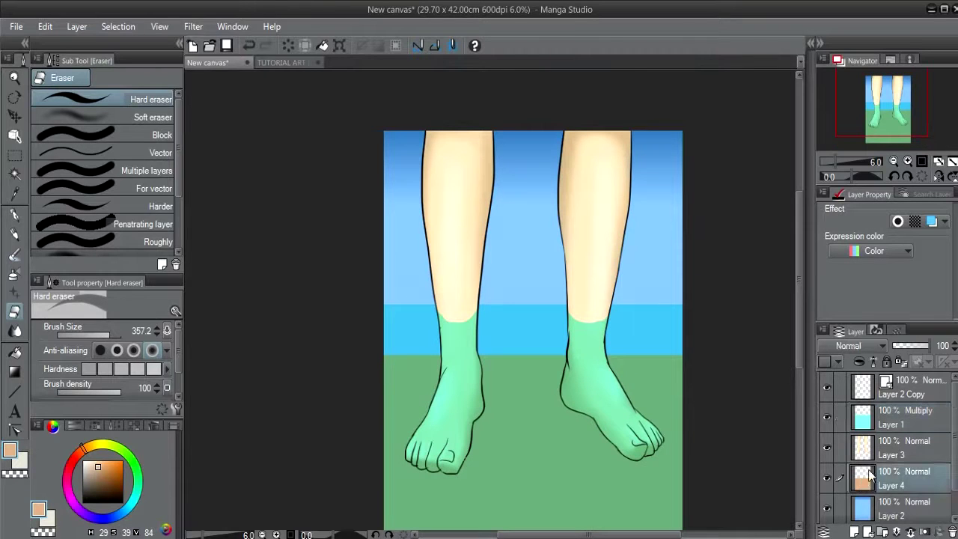
left_click(855, 531)
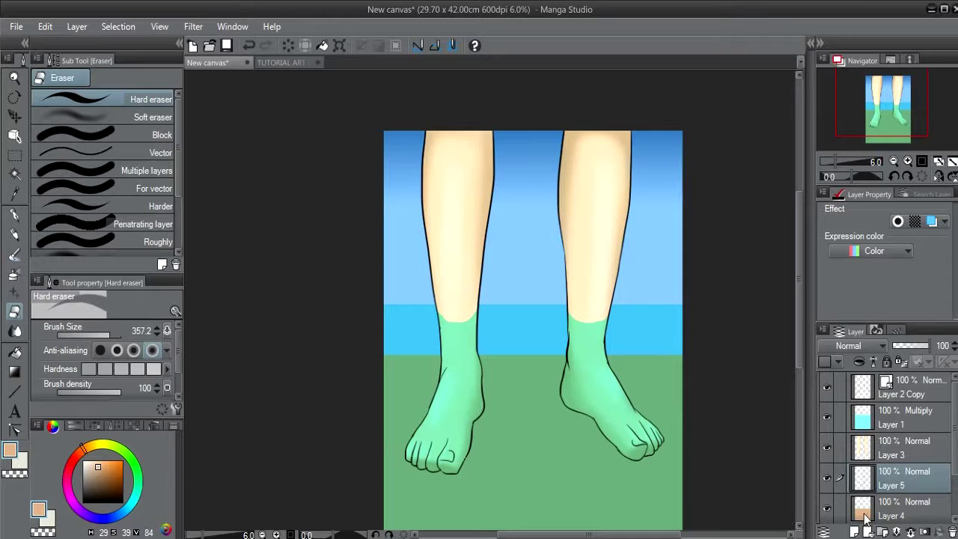
left_click(867, 515)
scroll(867, 483, "down", 1)
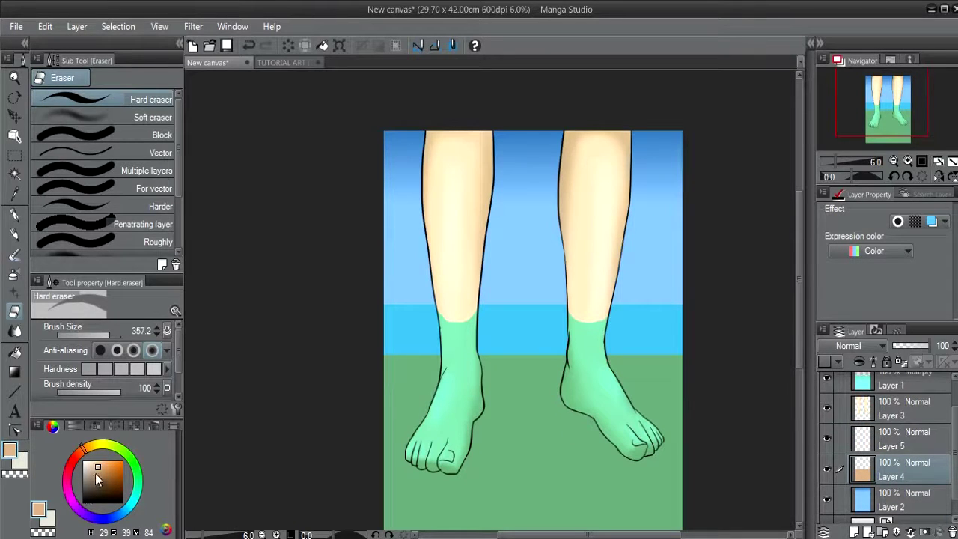
left_click_drag(97, 479, 88, 485)
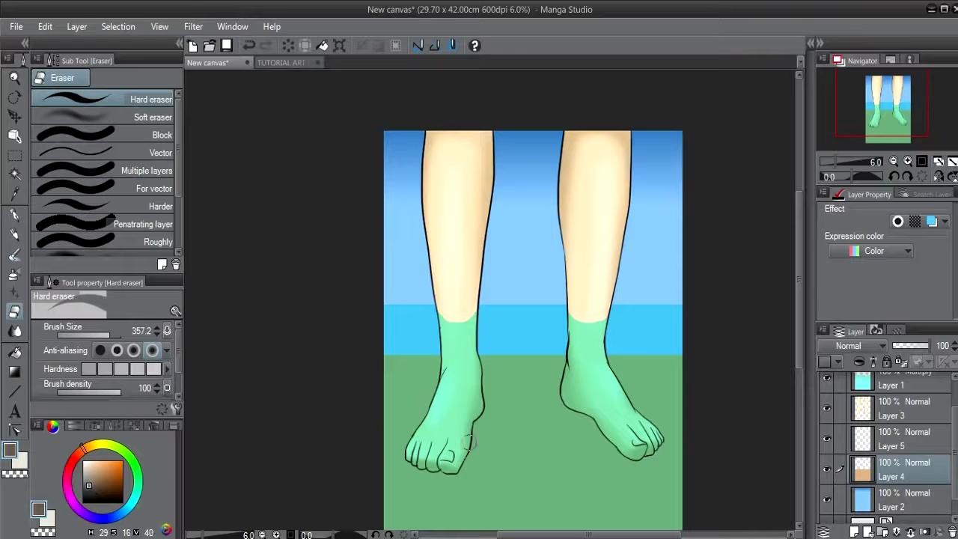
Paint a dark shadow beneath and between the feet with the Soft airbrush on its own layer, softening its edges with the Soft eraser
key("b")
key("b")
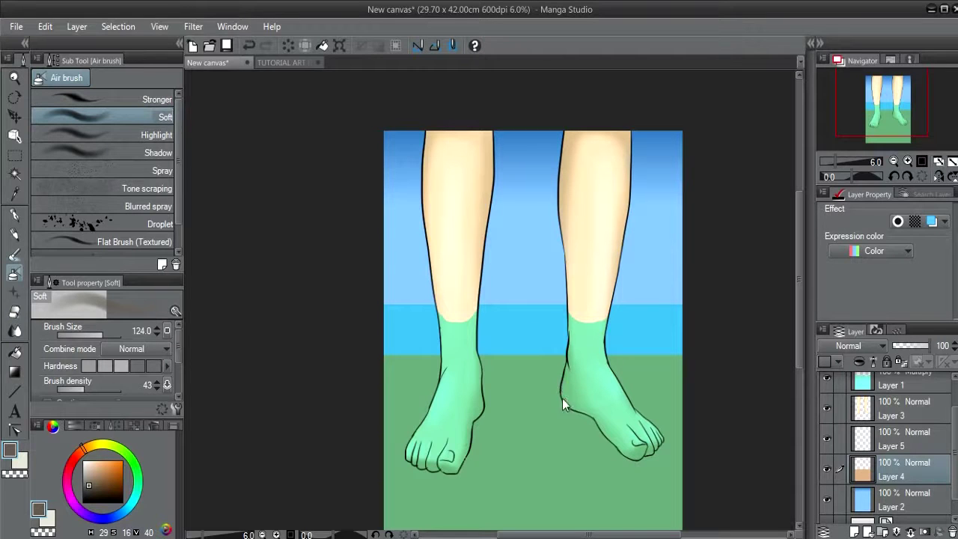
mouse_move(566, 404)
left_mouse_down()
mouse_move(623, 452)
mouse_move(648, 456)
left_mouse_up()
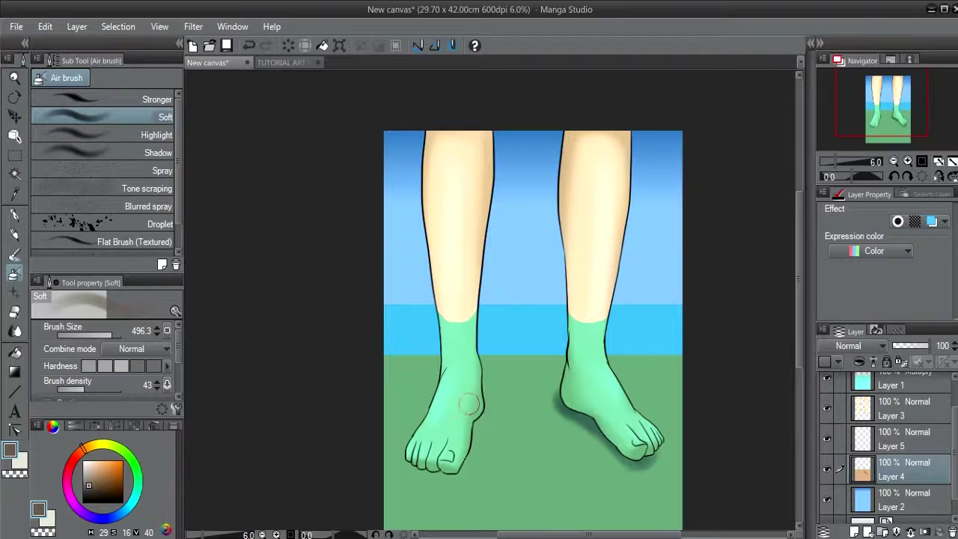
mouse_move(472, 418)
left_mouse_down()
mouse_move(462, 458)
mouse_move(445, 473)
mouse_move(413, 463)
mouse_move(428, 471)
mouse_move(453, 456)
mouse_move(492, 407)
mouse_move(486, 438)
mouse_move(508, 421)
mouse_move(569, 414)
mouse_move(483, 425)
mouse_move(556, 430)
mouse_move(500, 437)
mouse_move(583, 438)
mouse_move(487, 417)
mouse_move(551, 410)
mouse_move(584, 428)
mouse_move(494, 440)
mouse_move(460, 458)
mouse_move(495, 441)
mouse_move(601, 451)
mouse_move(561, 431)
mouse_move(616, 447)
mouse_move(566, 405)
mouse_move(476, 408)
mouse_move(415, 461)
mouse_move(455, 465)
mouse_move(491, 439)
left_mouse_up()
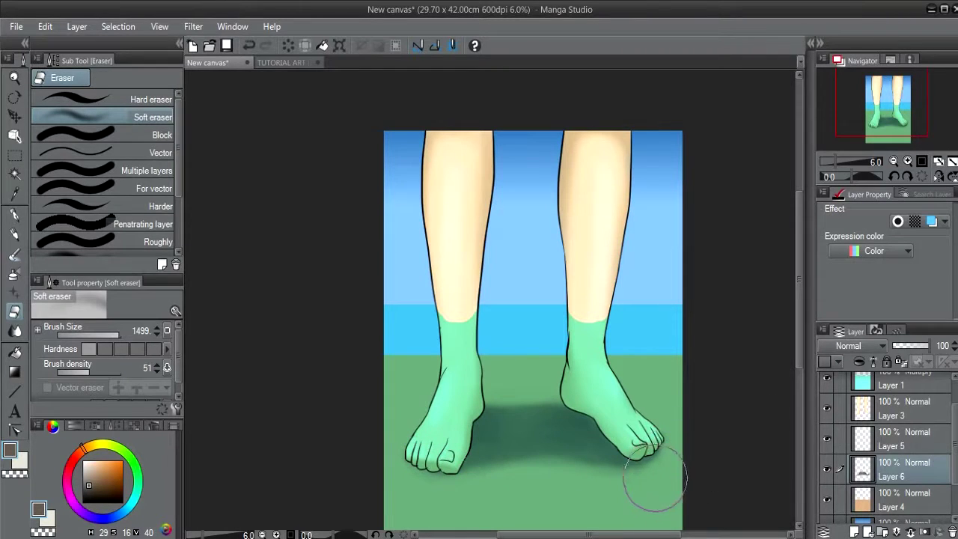
left_click_drag(626, 406, 633, 417)
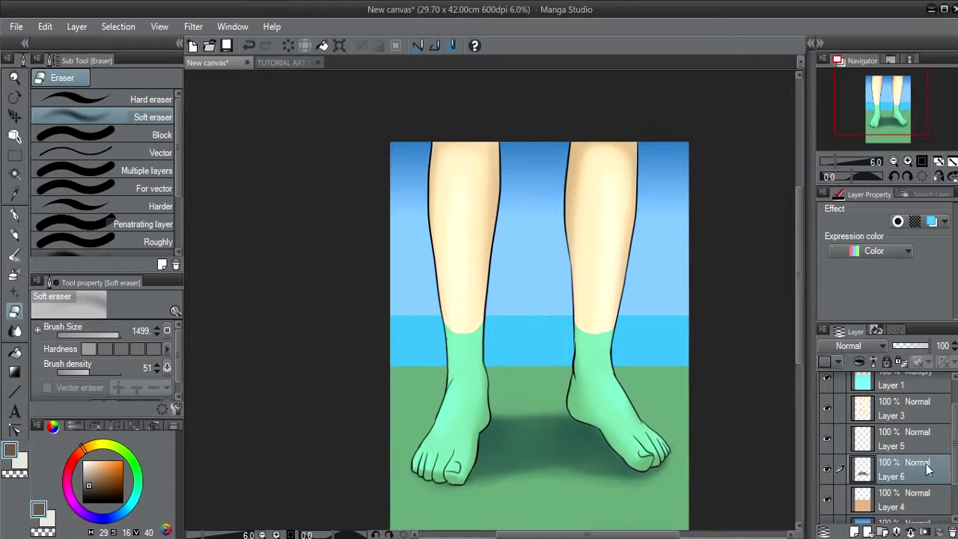
Add a new raster layer above the line art and set its blending mode to Add (Glow)
left_click_drag(954, 430, 954, 435)
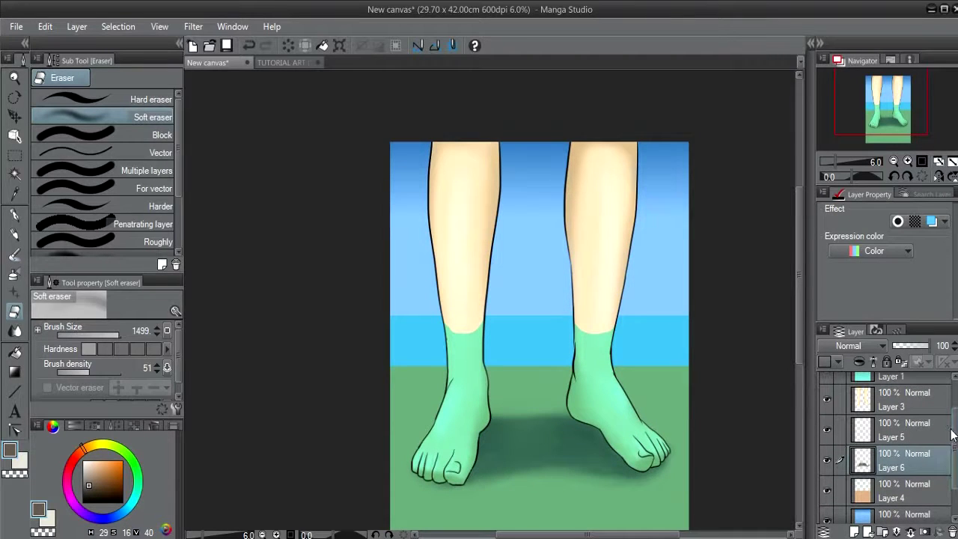
scroll(952, 434, "up", 3)
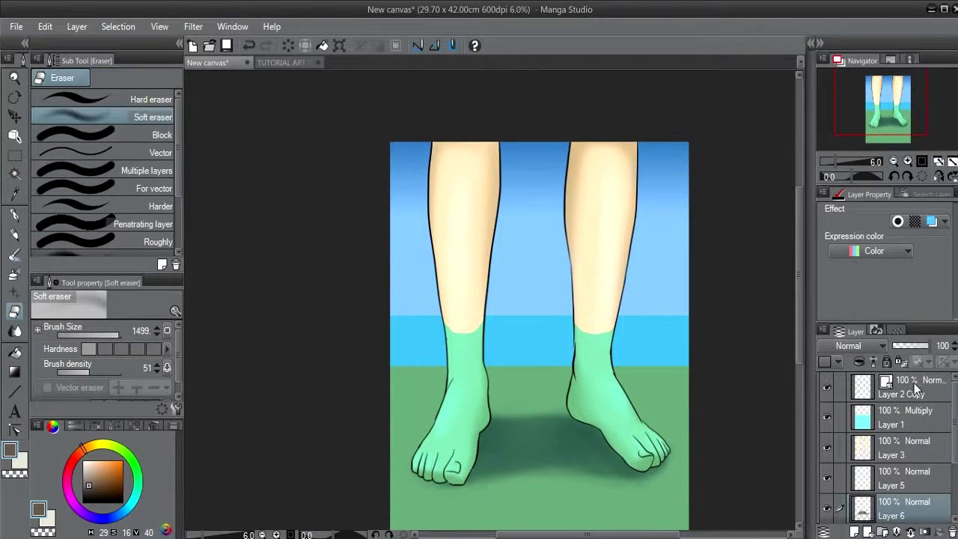
left_click(906, 386)
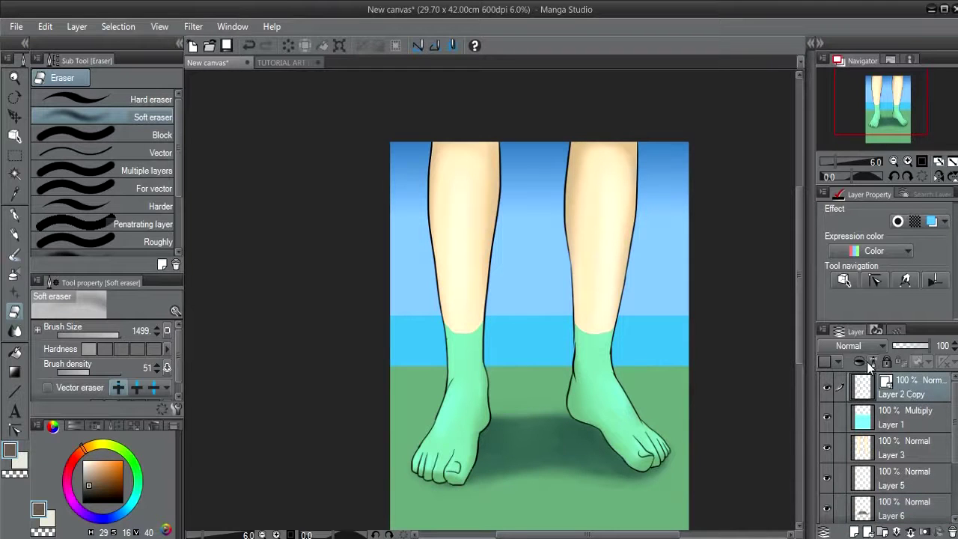
left_click(854, 532)
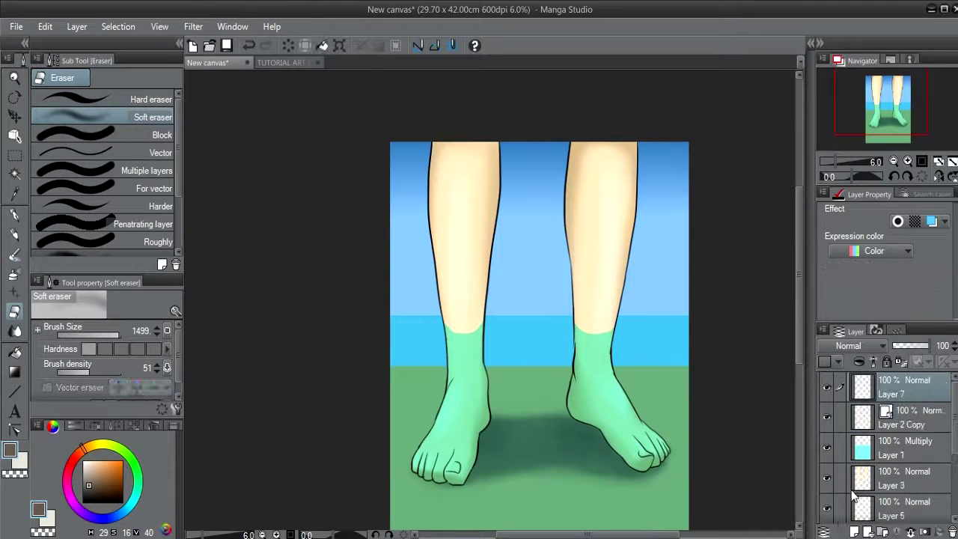
left_click(867, 348)
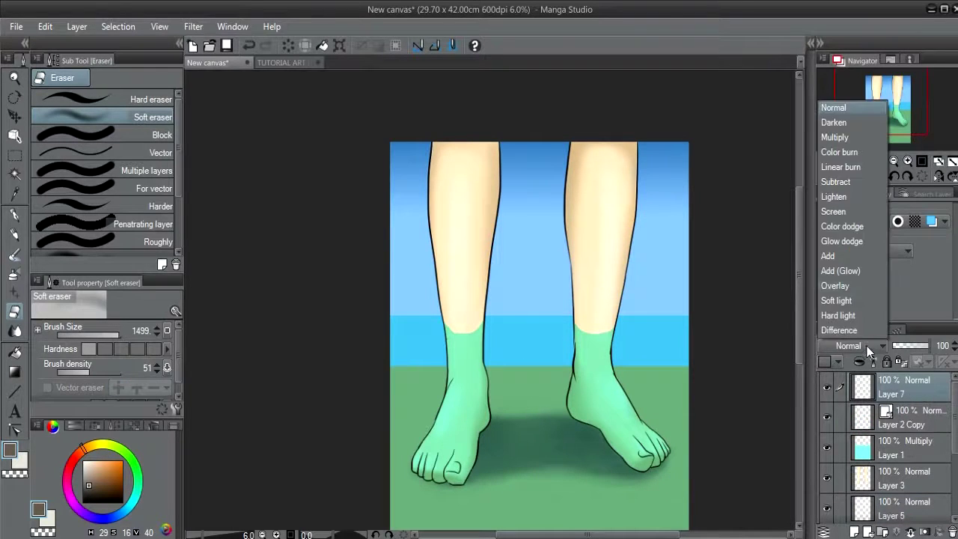
left_click(860, 271)
scroll(582, 384, "down", 2)
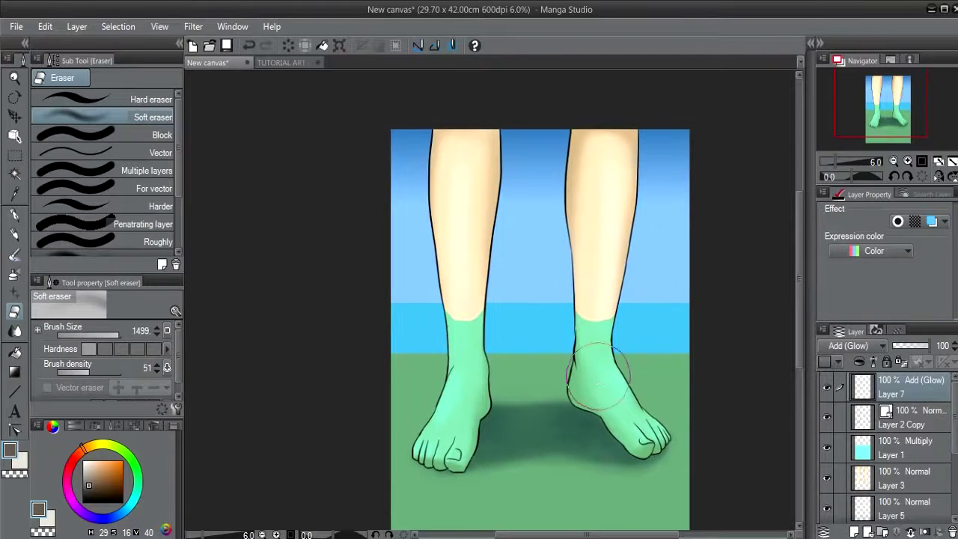
Set up the Darker pencil with brush size 113.6, brush density 70 and white, H 29, S 0, V 100
key("p")
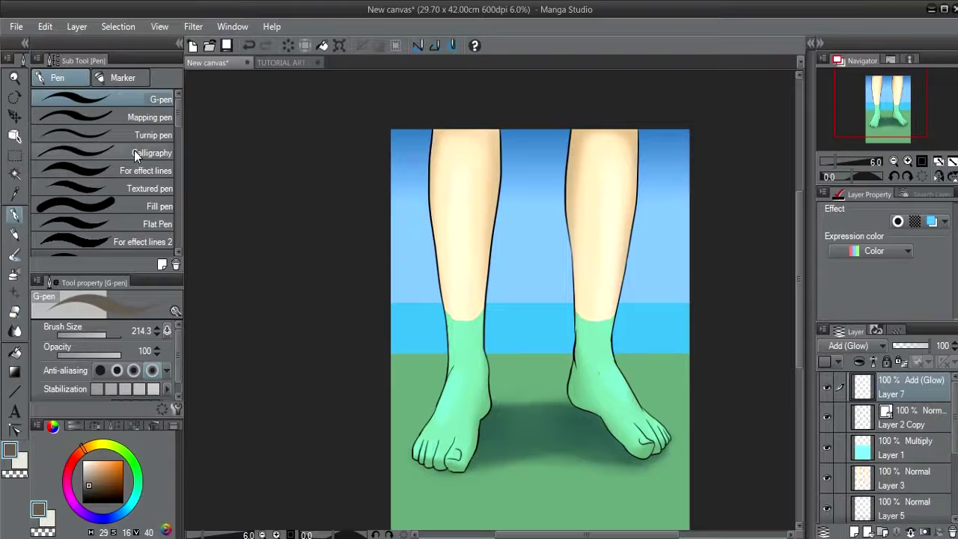
key("p")
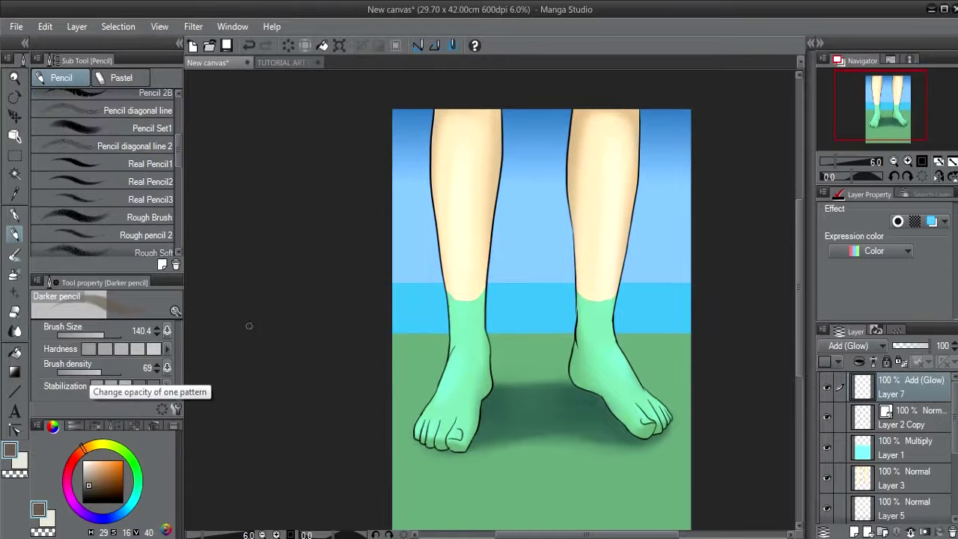
key("bracketright")
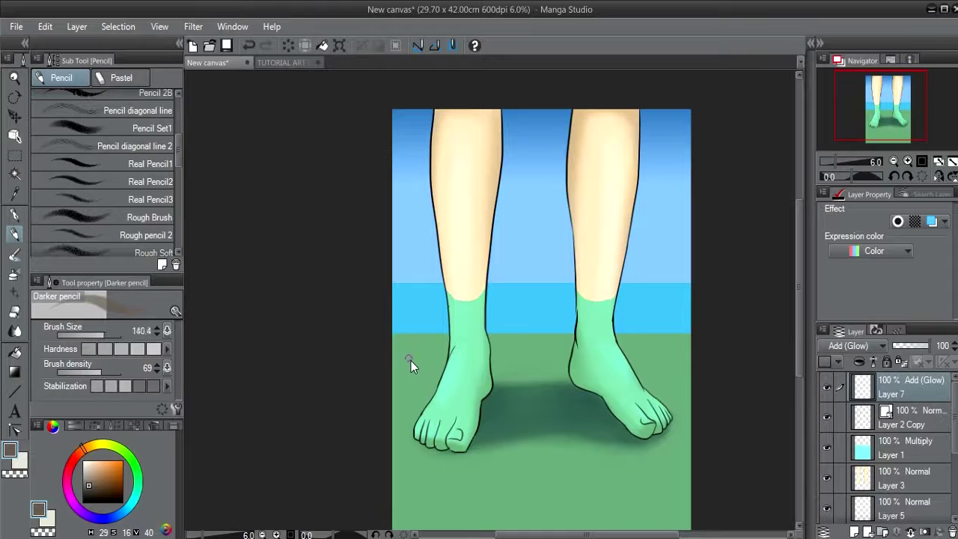
key("bracketleft")
left_click_drag(178, 147, 161, 93)
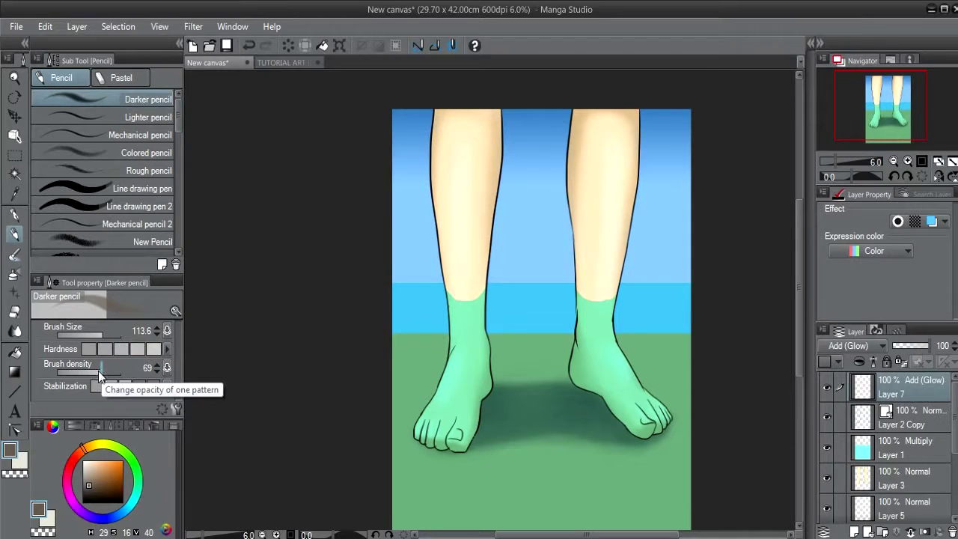
mouse_move(99, 371)
left_mouse_down()
mouse_move(82, 370)
mouse_move(91, 372)
left_mouse_up()
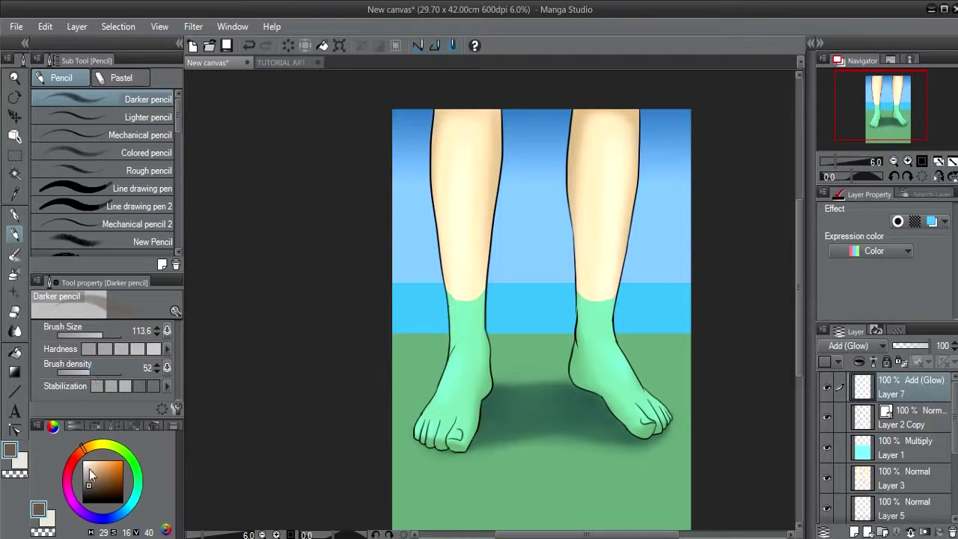
left_click_drag(89, 469, 82, 461)
left_click_drag(87, 371, 86, 369)
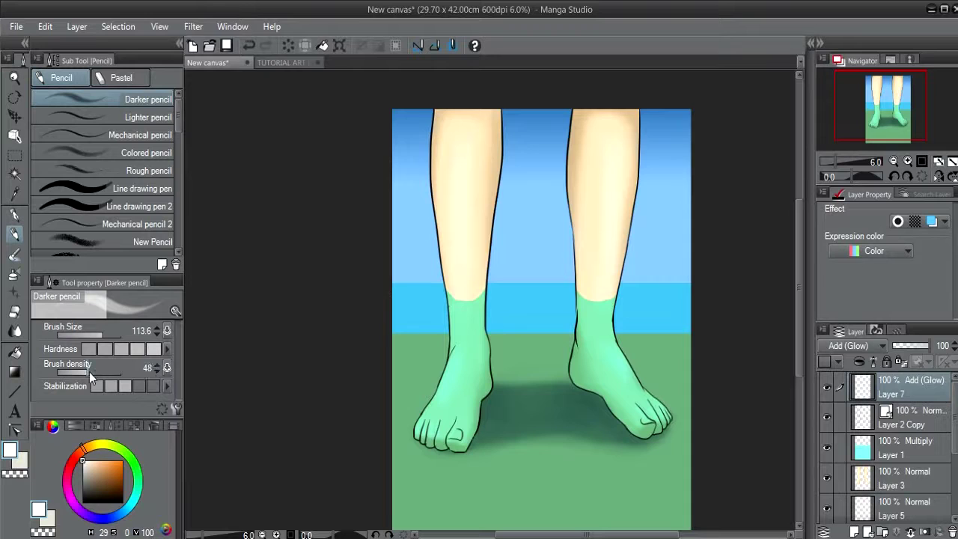
left_click_drag(89, 372, 102, 366)
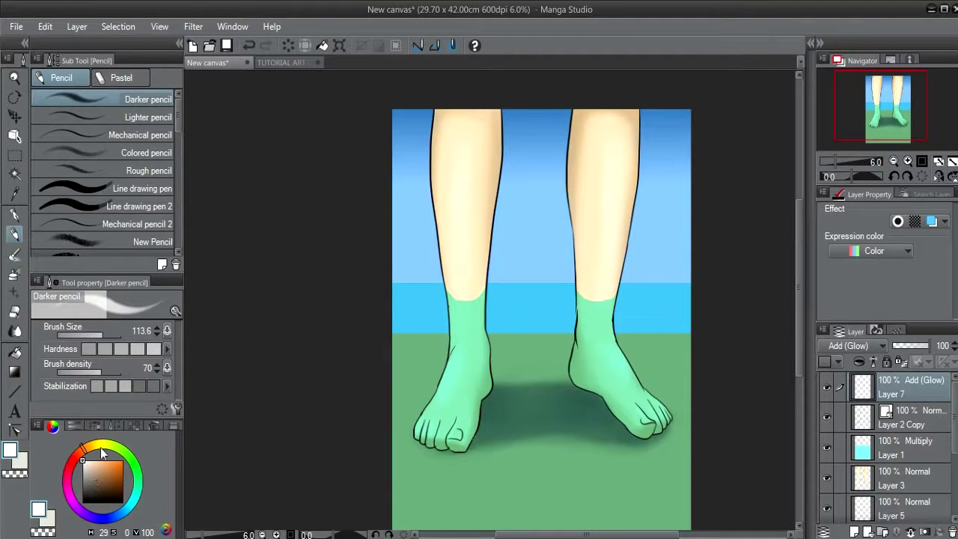
Draw a thick white curved waterline across both shins along the boundary between bare skin and water
left_click_drag(662, 327, 653, 330)
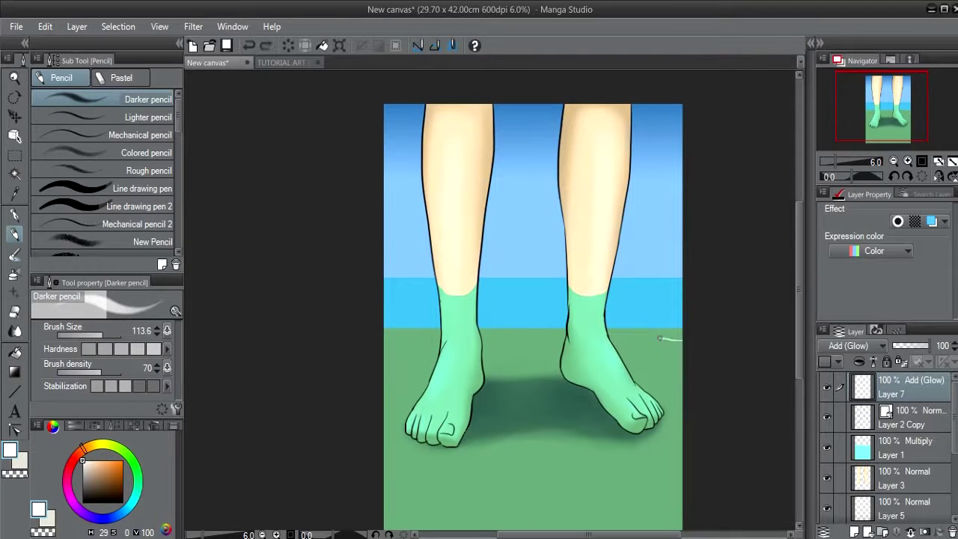
scroll(625, 294, "up", 4)
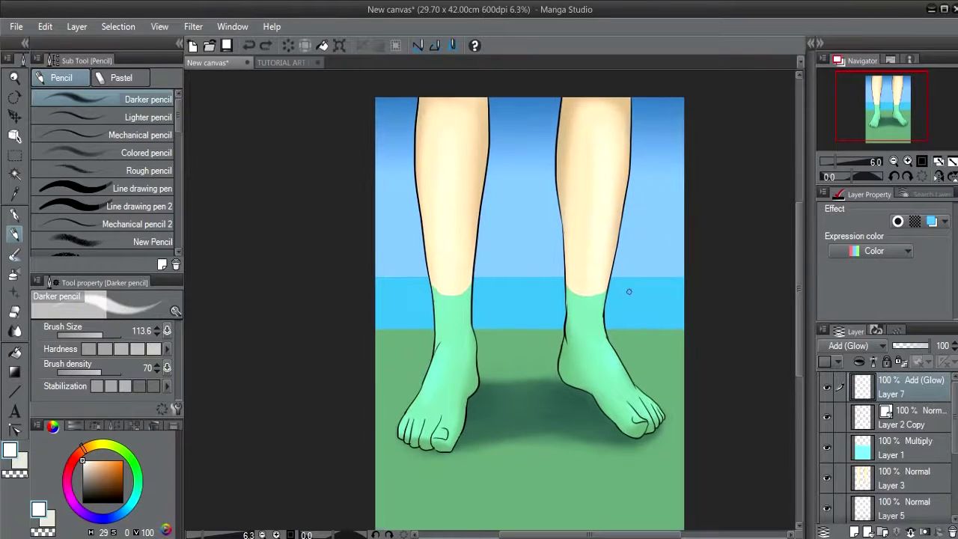
scroll(496, 295, "up", 1)
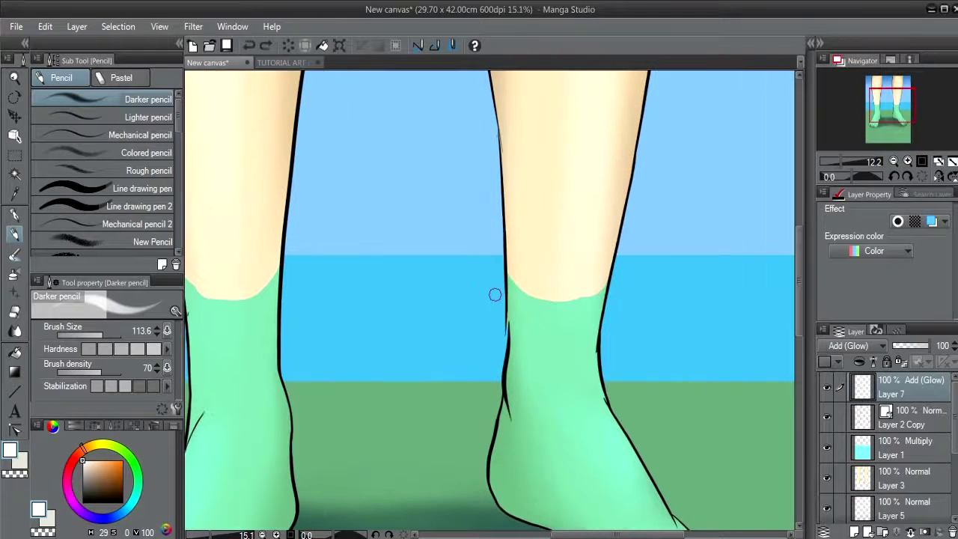
left_click_drag(528, 385, 547, 472)
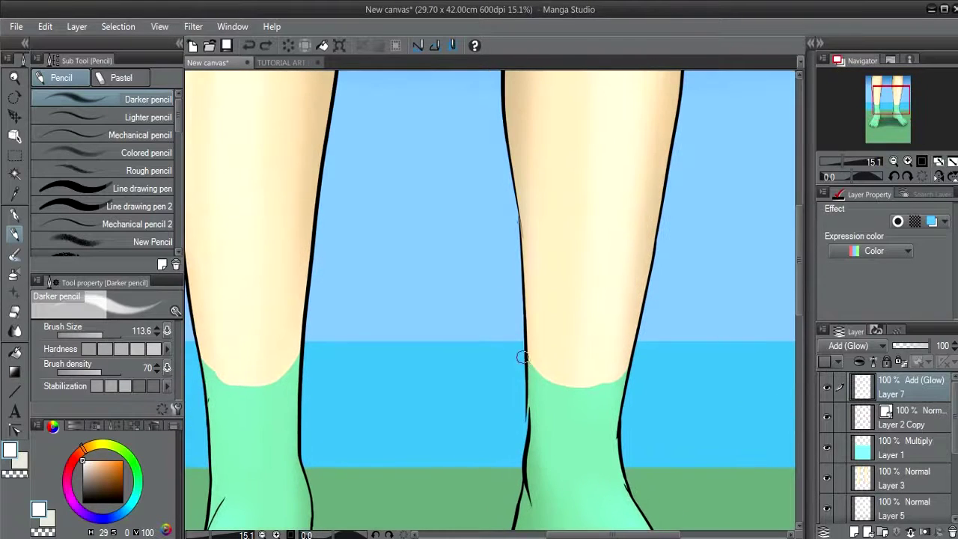
left_click_drag(523, 357, 577, 383)
key("ctrl+z")
key("ctrl+z")
mouse_move(526, 357)
left_mouse_down()
mouse_move(562, 387)
mouse_move(632, 369)
left_mouse_up()
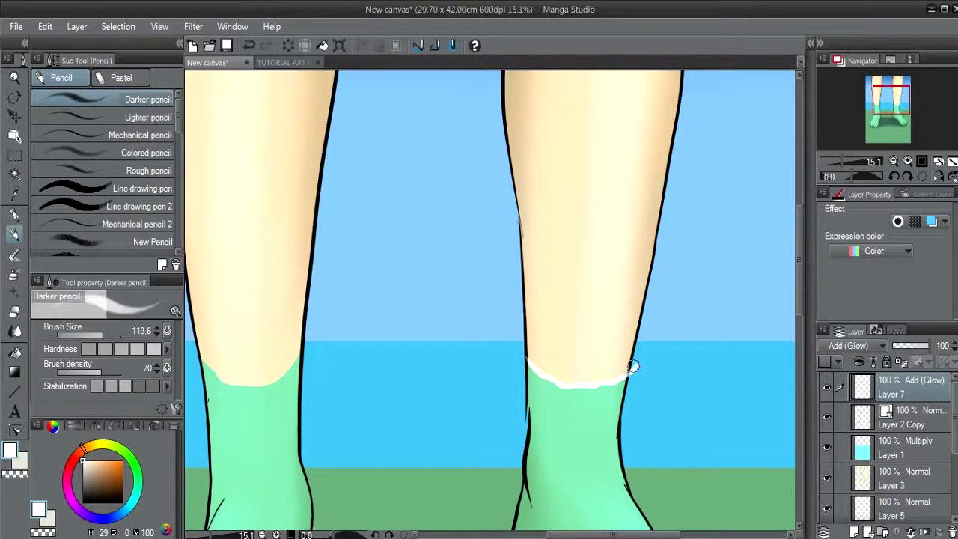
left_click_drag(453, 409, 573, 378)
mouse_move(321, 331)
left_mouse_down()
mouse_move(366, 354)
mouse_move(391, 346)
mouse_move(377, 354)
mouse_move(421, 322)
left_mouse_up()
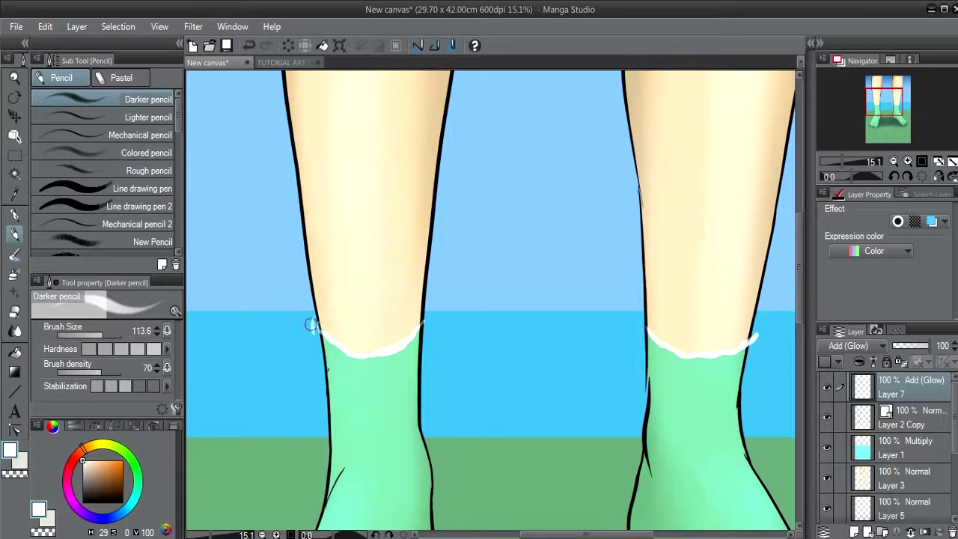
Draw thin white curved ripple lines around both shins just outside and below the waterline
mouse_move(312, 325)
left_mouse_down()
mouse_move(322, 348)
mouse_move(385, 366)
left_mouse_up()
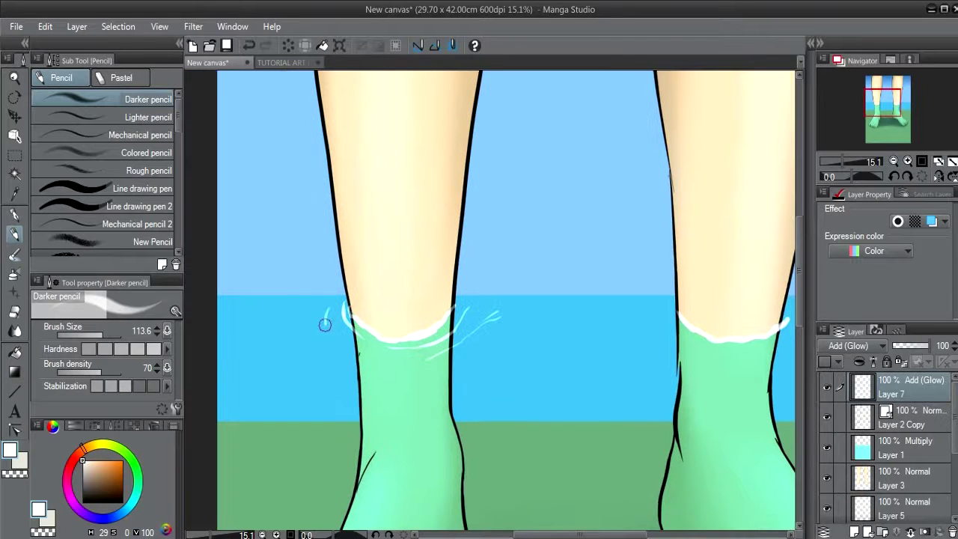
left_click_drag(319, 352, 358, 370)
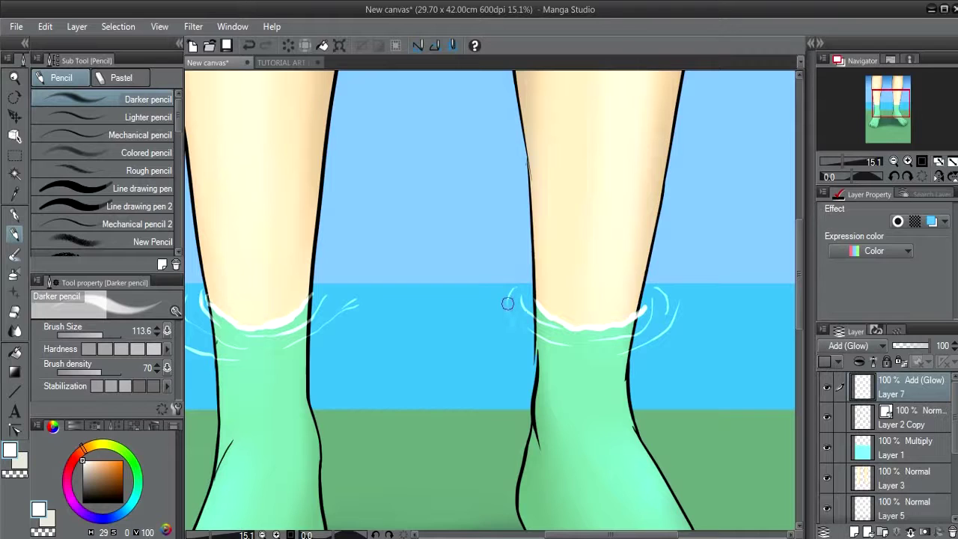
mouse_move(508, 303)
left_mouse_down()
mouse_move(494, 325)
mouse_move(545, 358)
mouse_move(501, 334)
mouse_move(548, 358)
left_mouse_up()
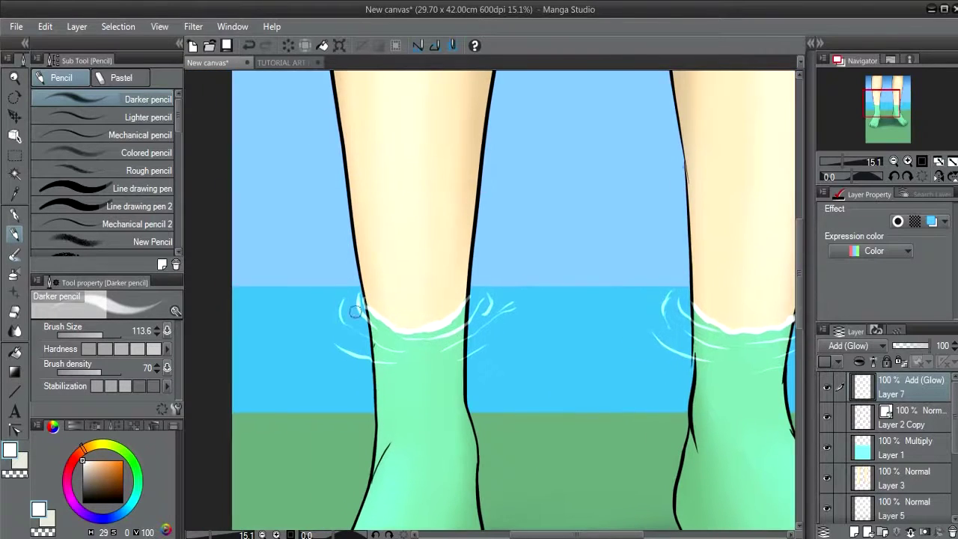
mouse_move(334, 290)
left_mouse_down()
mouse_move(332, 318)
mouse_move(347, 340)
left_mouse_up()
left_click_drag(468, 370, 417, 325)
scroll(417, 325, "down", 5)
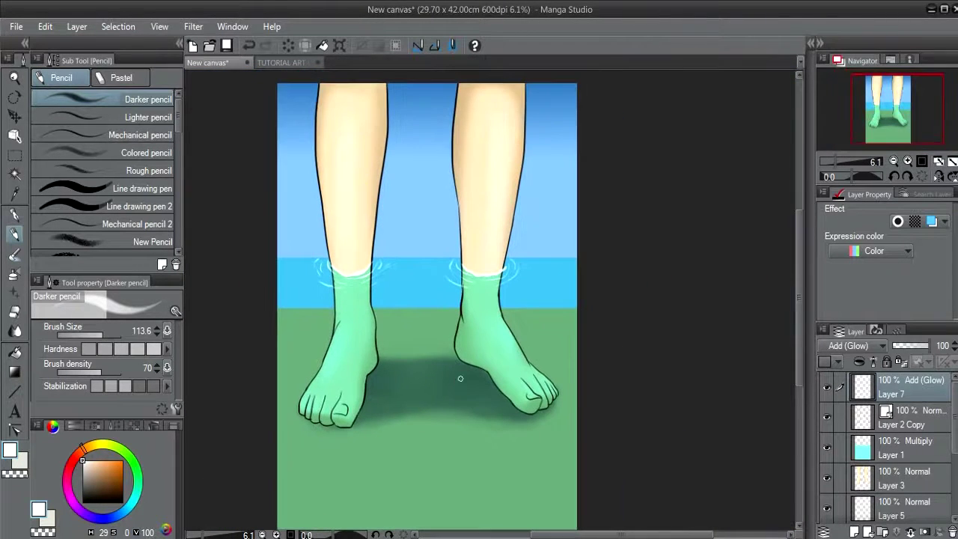
scroll(460, 378, "up", 1)
scroll(461, 379, "up", 2)
left_click_drag(432, 365, 502, 391)
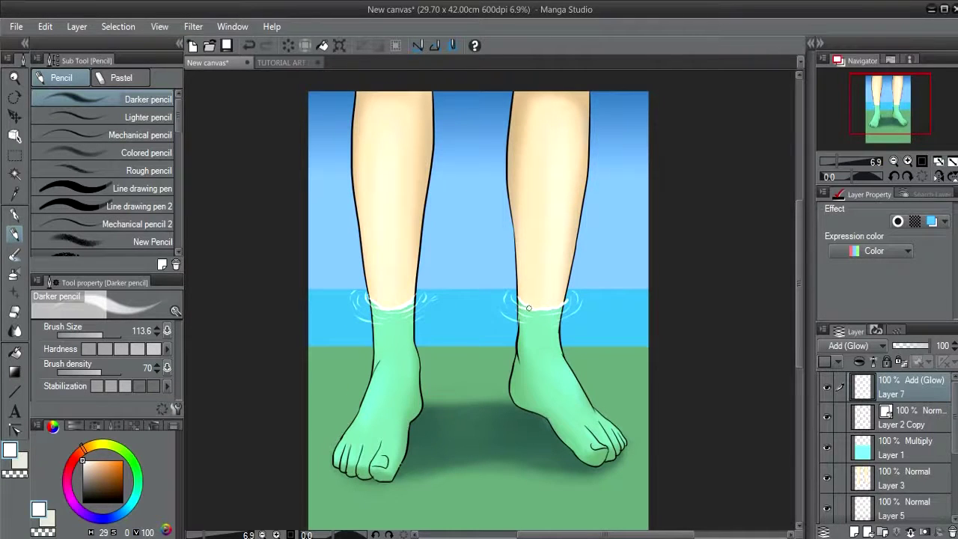
left_click_drag(564, 305, 471, 307)
Sketch white rounded light-web lines in the seabed's lower-right corner and switch to the TUTORIAL ART DIGITAL AGUA canvas for reference
mouse_move(468, 413)
left_mouse_down()
mouse_move(475, 310)
mouse_move(473, 368)
left_mouse_up()
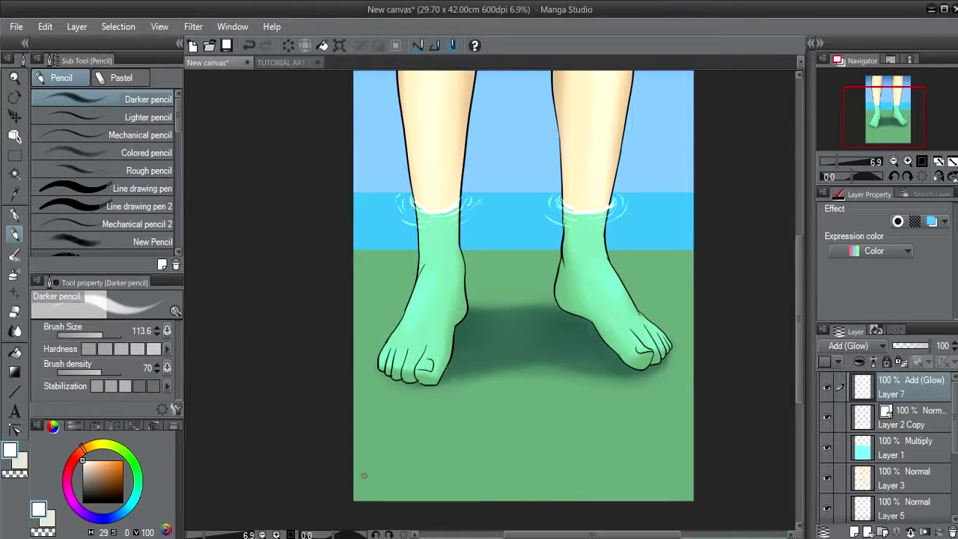
left_click_drag(643, 440, 622, 419)
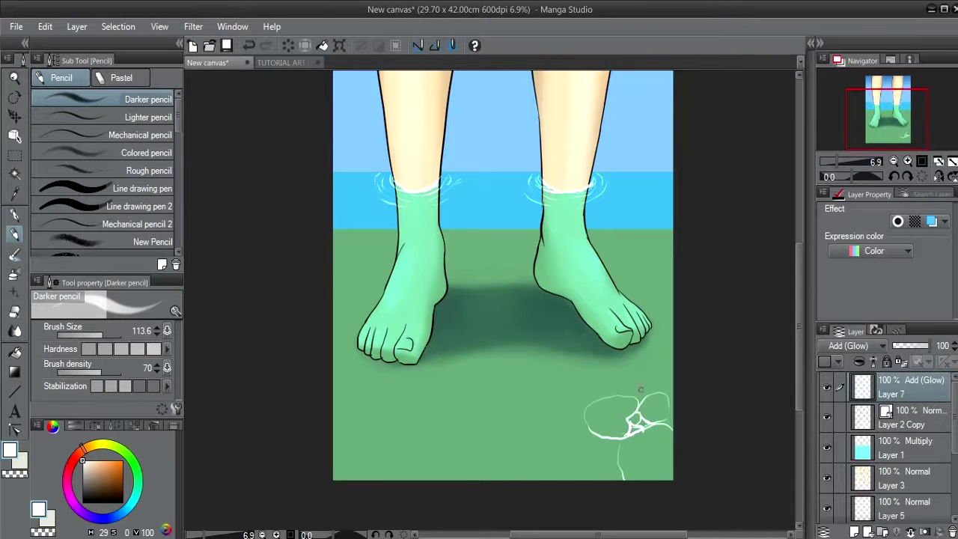
left_click(312, 65)
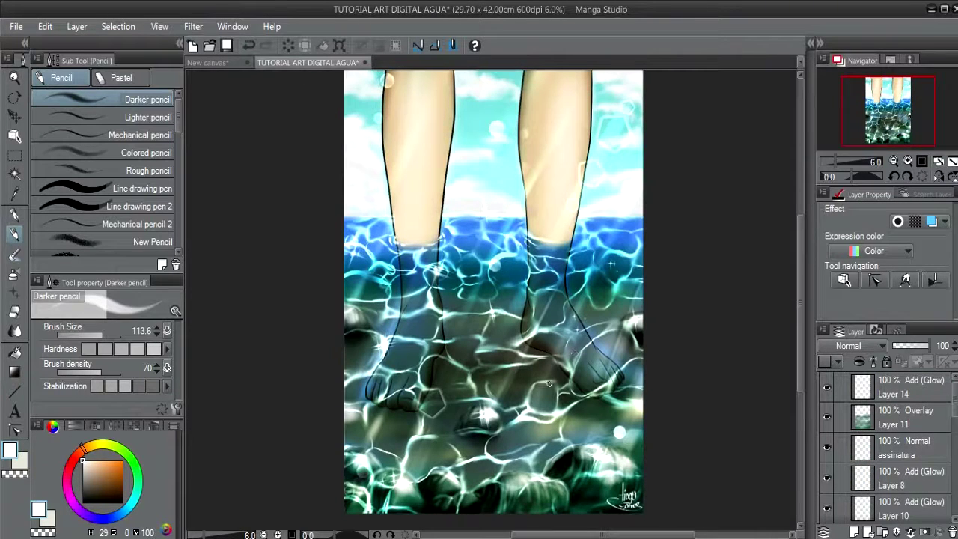
Return to the New canvas illustration and trace the water's upper edge with a thin, slightly wavy white line
left_click(206, 62)
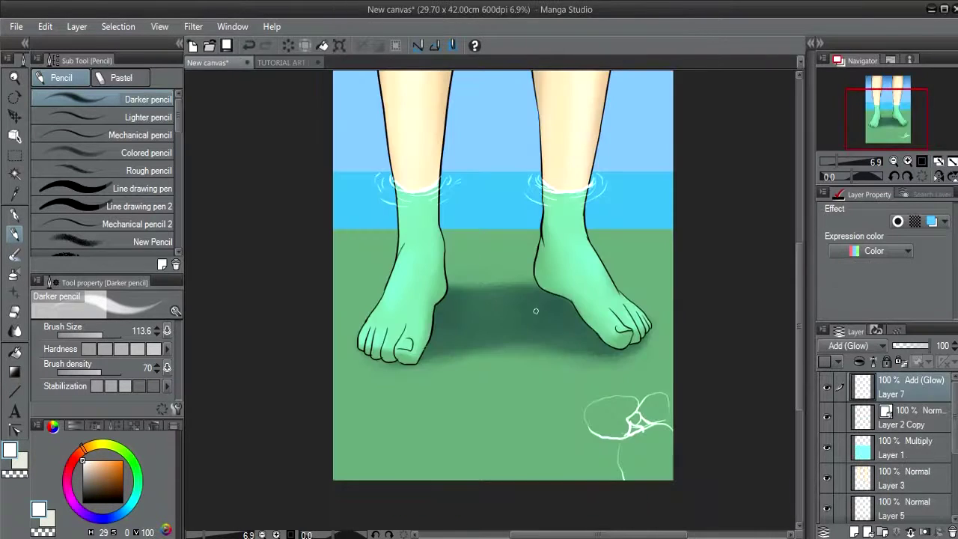
scroll(569, 364, "down", 1)
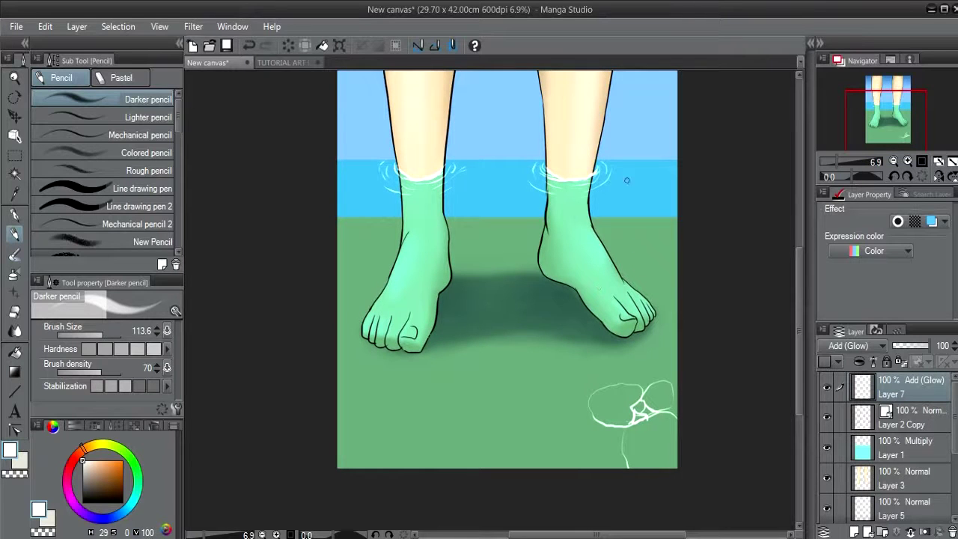
scroll(628, 180, "up", 1)
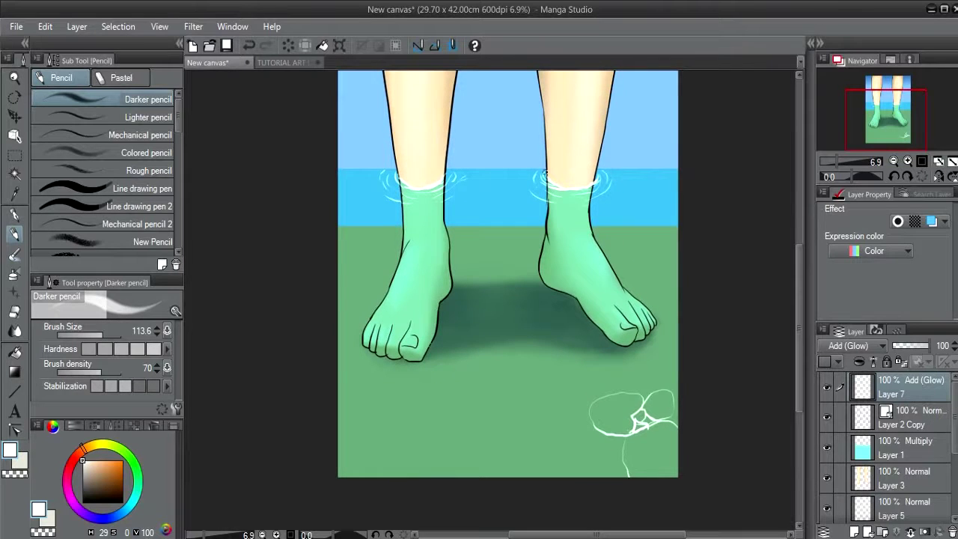
scroll(503, 214, "up", 5)
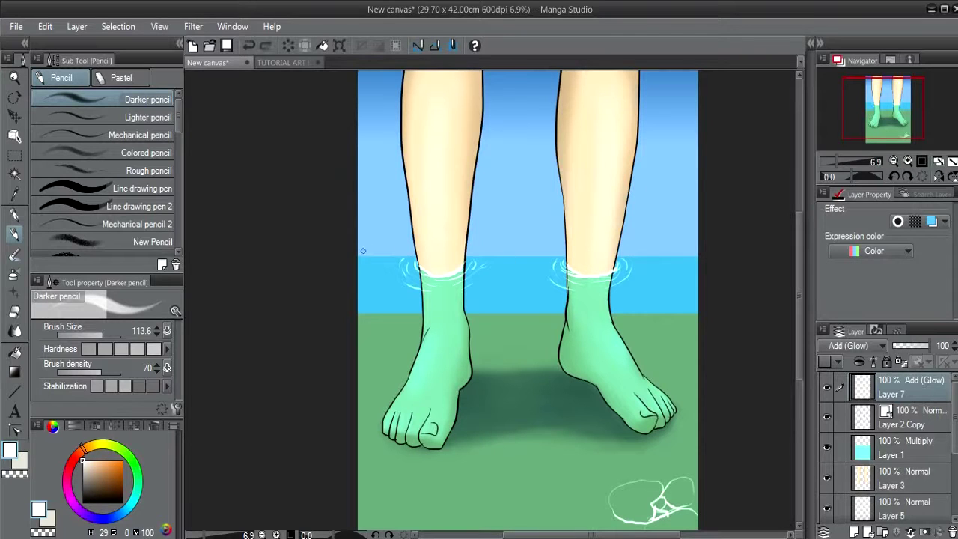
mouse_move(357, 256)
left_mouse_down()
mouse_move(375, 256)
mouse_move(364, 256)
left_mouse_up()
key("ctrl+z")
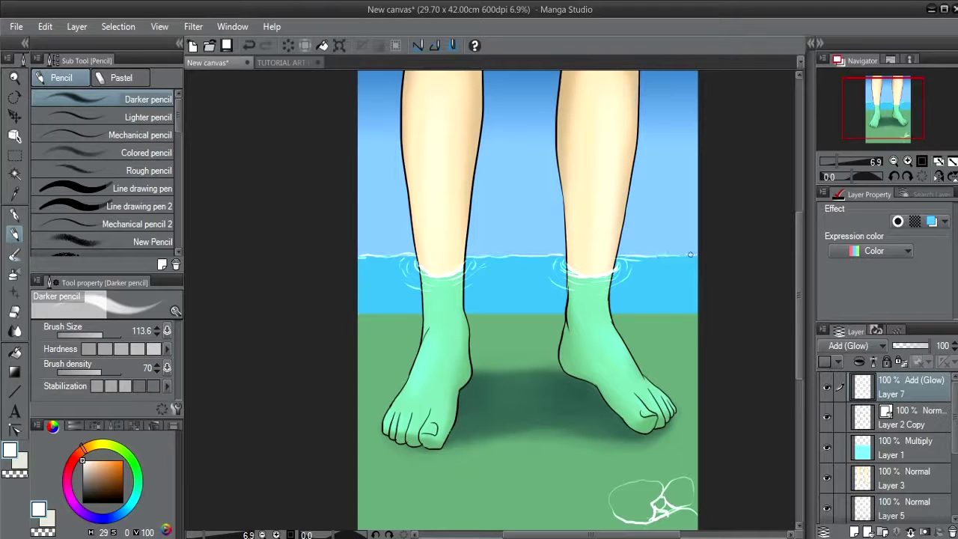
Draw white rounded light-web cells in the seabed's lower-left corner, in front of the left foot
left_click_drag(572, 337, 622, 234)
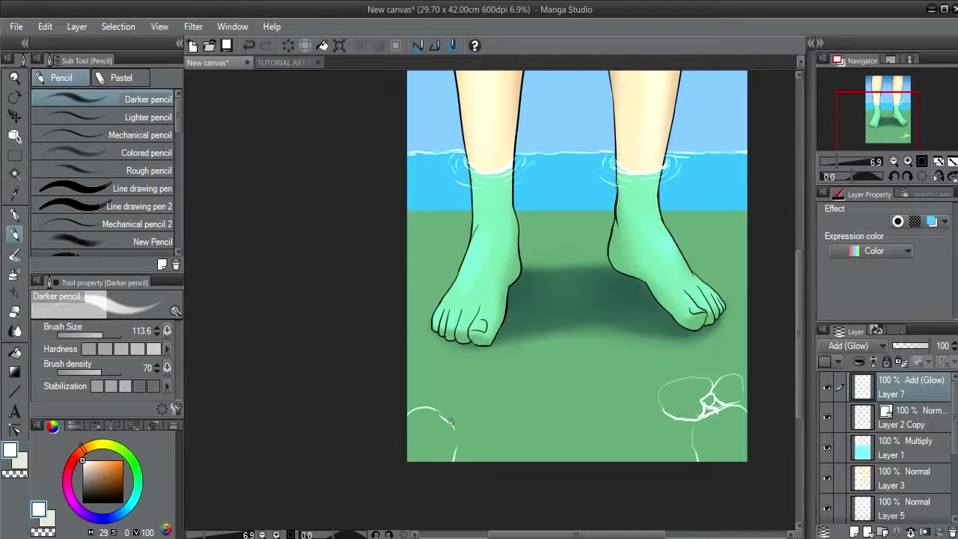
left_click_drag(450, 422, 474, 402)
mouse_move(416, 386)
left_mouse_down()
mouse_move(439, 374)
mouse_move(445, 392)
mouse_move(431, 406)
mouse_move(453, 365)
mouse_move(443, 354)
mouse_move(448, 380)
mouse_move(485, 388)
mouse_move(509, 376)
mouse_move(444, 358)
mouse_move(451, 390)
left_mouse_up()
key("ctrl+z")
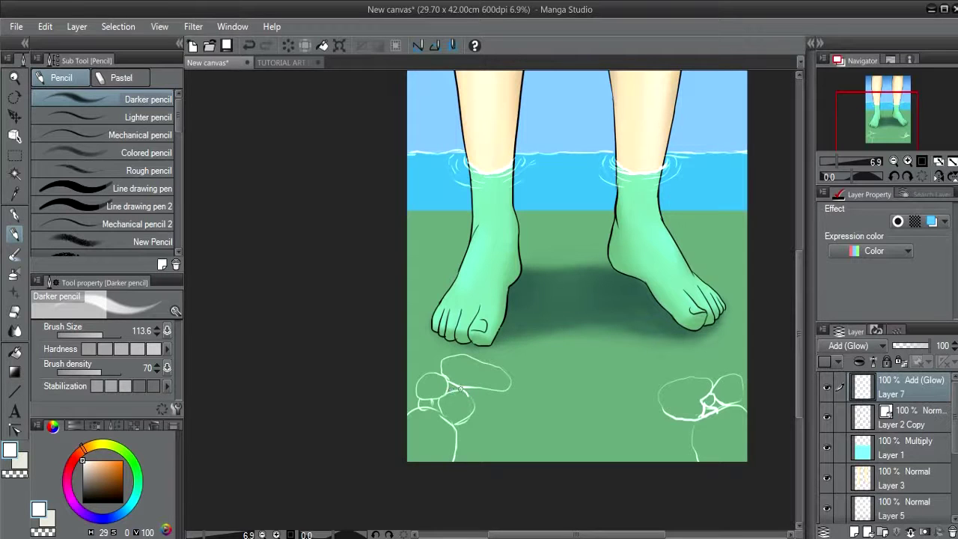
Extend the white light web with rounded cells along the lower middle of the seabed
mouse_move(518, 418)
left_mouse_down()
mouse_move(543, 407)
mouse_move(529, 380)
left_mouse_up()
left_click_drag(474, 412, 501, 411)
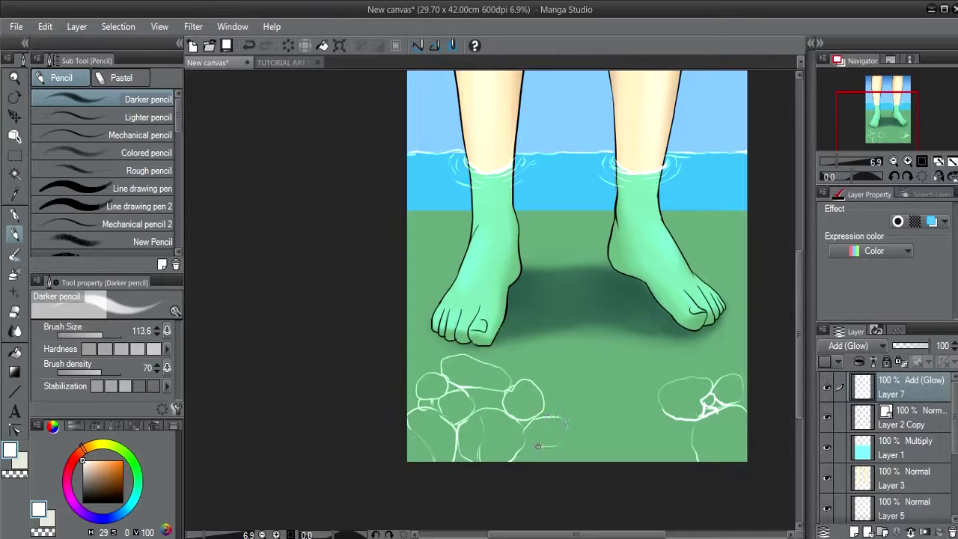
mouse_move(537, 446)
left_mouse_down()
mouse_move(533, 421)
mouse_move(545, 397)
mouse_move(549, 413)
left_mouse_up()
left_click_drag(519, 462, 527, 446)
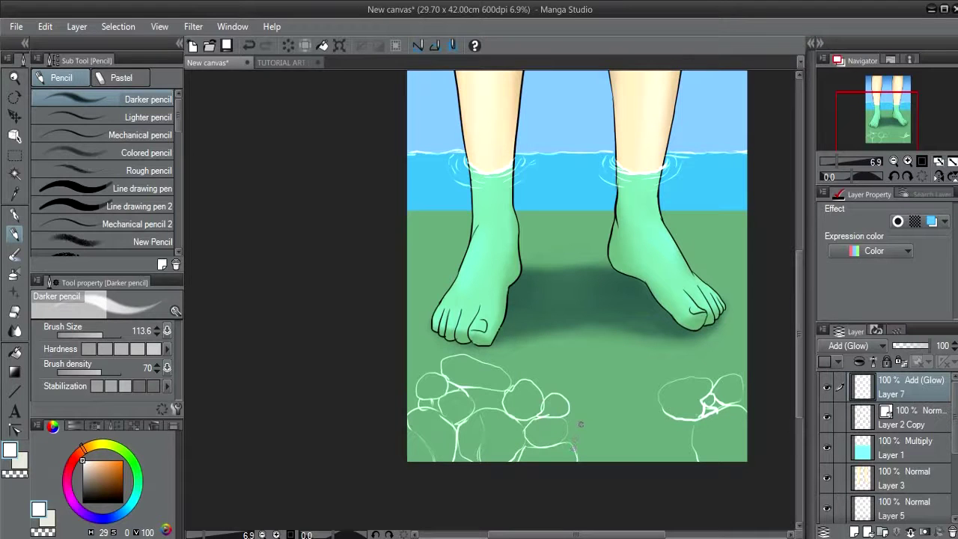
mouse_move(583, 404)
left_mouse_down()
mouse_move(606, 411)
mouse_move(588, 427)
mouse_move(568, 424)
mouse_move(572, 410)
mouse_move(608, 383)
mouse_move(641, 387)
mouse_move(630, 409)
mouse_move(643, 402)
mouse_move(559, 356)
mouse_move(610, 362)
mouse_move(608, 388)
left_mouse_up()
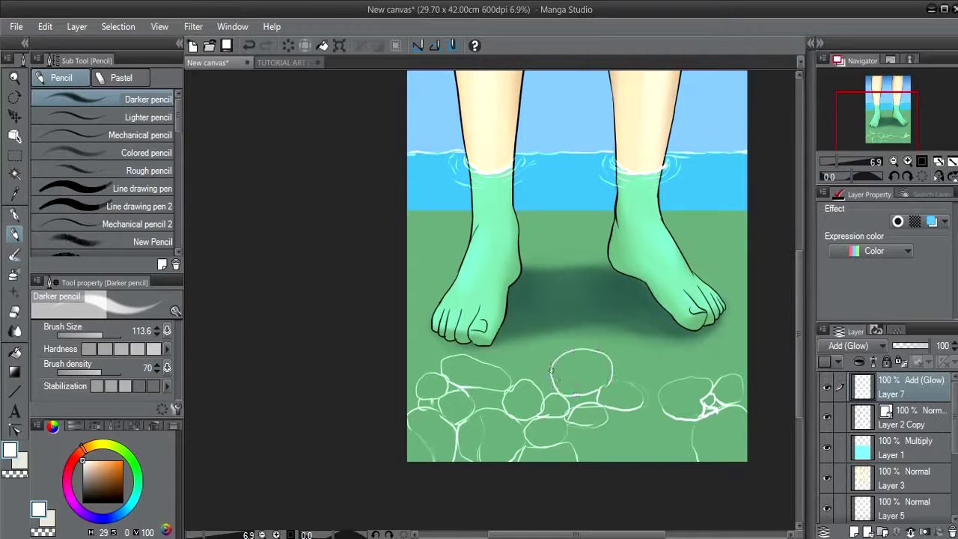
Link the light web across the seabed below both feet and join it to the lower-right cluster
mouse_move(542, 360)
left_mouse_down()
mouse_move(512, 368)
mouse_move(421, 318)
mouse_move(438, 361)
mouse_move(409, 377)
left_mouse_up()
left_click_drag(587, 460, 616, 457)
mouse_move(635, 415)
left_mouse_down()
mouse_move(671, 421)
mouse_move(648, 431)
mouse_move(693, 457)
left_mouse_up()
mouse_move(612, 367)
left_mouse_down()
mouse_move(679, 363)
mouse_move(615, 379)
left_mouse_up()
mouse_move(636, 382)
left_mouse_down()
mouse_move(658, 399)
mouse_move(718, 374)
mouse_move(725, 335)
mouse_move(743, 373)
left_mouse_up()
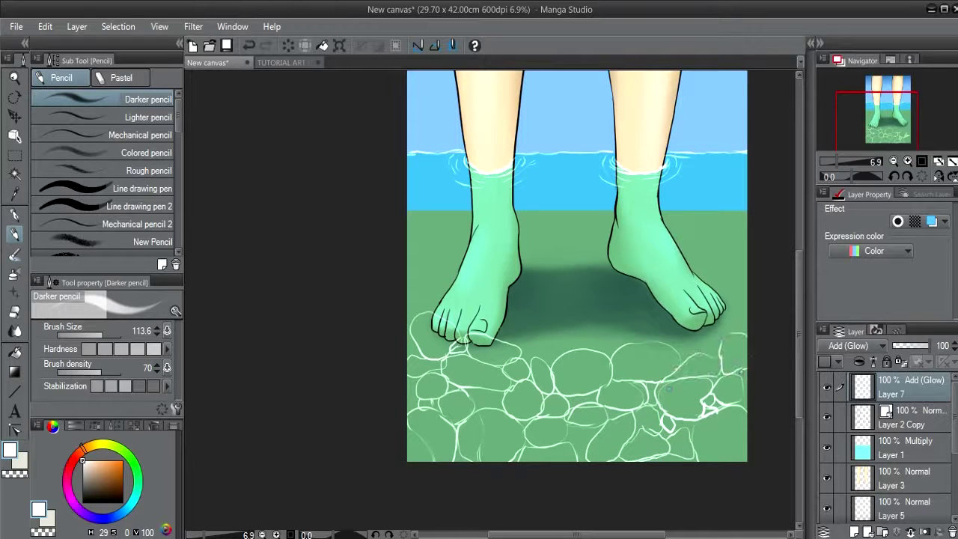
Draw white web lines over the front of the foot shadow and around the right foot's toes
mouse_move(530, 337)
left_mouse_down()
mouse_move(543, 308)
mouse_move(494, 341)
mouse_move(474, 313)
mouse_move(555, 349)
left_mouse_up()
mouse_move(609, 315)
left_mouse_down()
mouse_move(667, 330)
mouse_move(620, 334)
mouse_move(667, 337)
mouse_move(605, 350)
left_mouse_up()
left_click_drag(747, 294, 704, 330)
mouse_move(704, 295)
left_mouse_down()
mouse_move(669, 320)
mouse_move(693, 364)
left_mouse_up()
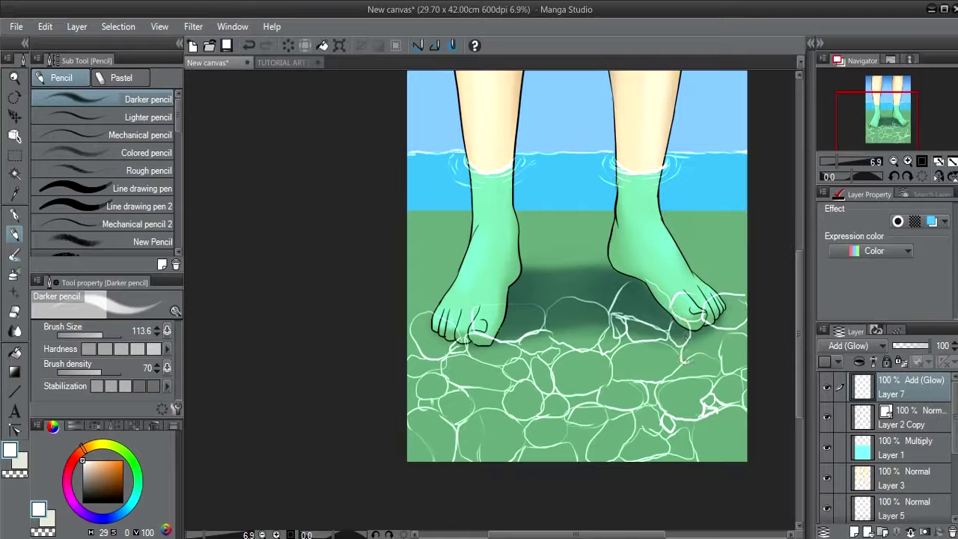
mouse_move(717, 322)
left_mouse_down()
mouse_move(711, 356)
mouse_move(680, 357)
left_mouse_up()
left_click_drag(719, 334, 747, 325)
left_click_drag(584, 314, 590, 359)
Add connecting white web lines over the left foot's toes and the seabed just in front of them
left_click_drag(442, 330, 415, 329)
mouse_move(444, 356)
left_mouse_down()
mouse_move(415, 349)
mouse_move(421, 367)
left_mouse_up()
left_click_drag(424, 386, 414, 400)
mouse_move(447, 351)
left_mouse_down()
mouse_move(476, 328)
mouse_move(476, 367)
left_mouse_up()
left_click_drag(476, 365, 467, 381)
Carry the white web lines through the dark shadow between the feet to the right foot's toes
left_click_drag(481, 348, 524, 325)
left_click_drag(524, 329, 558, 352)
mouse_move(533, 333)
left_mouse_down()
mouse_move(559, 345)
mouse_move(571, 320)
left_mouse_up()
mouse_move(575, 336)
left_mouse_down()
mouse_move(594, 317)
mouse_move(577, 343)
left_mouse_up()
mouse_move(597, 325)
left_mouse_down()
mouse_move(619, 350)
mouse_move(674, 313)
mouse_move(665, 322)
left_mouse_up()
left_click_drag(671, 320, 700, 333)
mouse_move(678, 303)
left_mouse_down()
mouse_move(752, 337)
mouse_move(749, 283)
mouse_move(663, 295)
mouse_move(682, 310)
left_mouse_up()
Draw white web lines across the left instep, along the shadow's rear edge and over the right heel
mouse_move(414, 277)
left_mouse_down()
mouse_move(453, 294)
mouse_move(454, 328)
mouse_move(471, 292)
left_mouse_up()
left_click_drag(446, 303, 482, 310)
left_click_drag(482, 313, 470, 328)
mouse_move(485, 300)
left_mouse_down()
mouse_move(518, 298)
mouse_move(524, 319)
left_mouse_up()
mouse_move(519, 320)
left_mouse_down()
mouse_move(488, 327)
mouse_move(555, 303)
left_mouse_up()
mouse_move(546, 301)
left_mouse_down()
mouse_move(573, 279)
mouse_move(585, 318)
left_mouse_up()
mouse_move(546, 306)
left_mouse_down()
mouse_move(597, 295)
mouse_move(605, 282)
left_mouse_up()
left_click_drag(595, 302, 633, 300)
left_click_drag(576, 319, 643, 299)
left_click_drag(602, 292, 630, 272)
mouse_move(626, 280)
left_mouse_down()
mouse_move(633, 300)
mouse_move(651, 293)
left_mouse_up()
left_click_drag(629, 301, 666, 271)
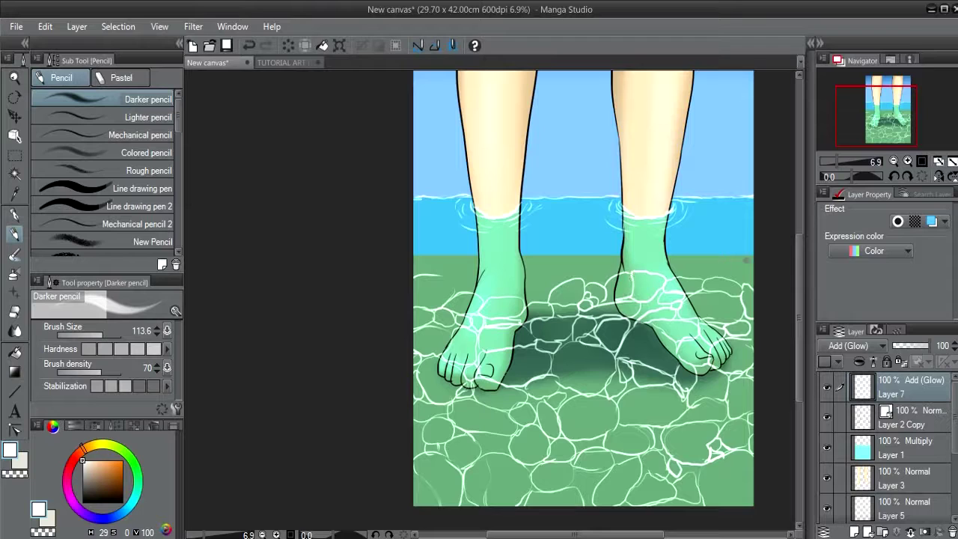
Fill the far seabed beside and between the ankles with small flattened white web cells
left_click_drag(754, 252, 723, 272)
mouse_move(727, 262)
left_mouse_down()
mouse_move(681, 274)
mouse_move(729, 278)
left_mouse_up()
left_click_drag(723, 271, 755, 284)
left_click_drag(415, 259, 471, 250)
left_click_drag(437, 253, 513, 293)
mouse_move(454, 292)
left_mouse_down()
mouse_move(505, 297)
mouse_move(463, 271)
left_mouse_up()
left_click_drag(512, 274, 539, 263)
left_click_drag(509, 299, 552, 273)
mouse_move(553, 279)
left_mouse_down()
mouse_move(581, 265)
mouse_move(549, 250)
left_mouse_up()
left_click_drag(549, 263, 583, 249)
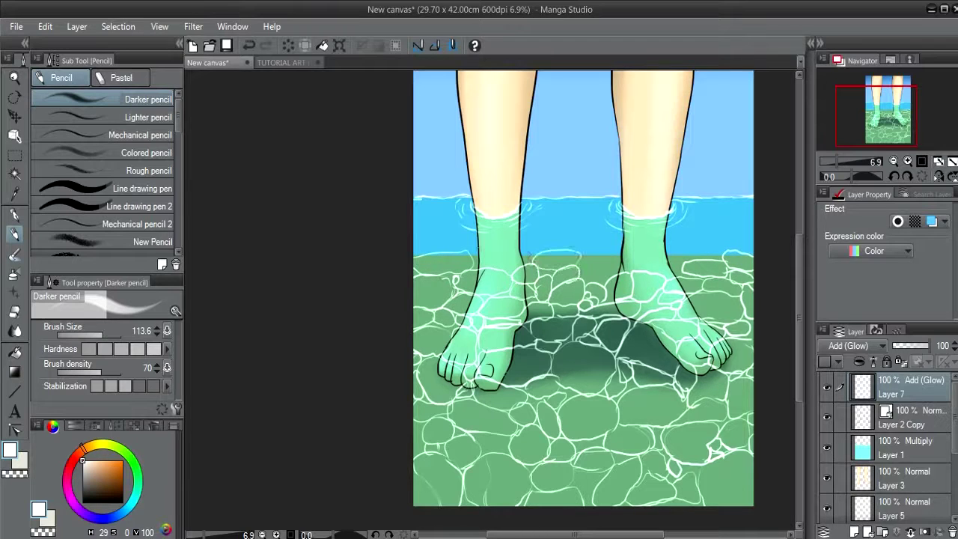
Draw white web lines over both ankles and across the boundary between the seabed and the blue water band
left_click_drag(474, 251, 524, 247)
left_click_drag(490, 267, 530, 259)
left_click_drag(561, 237, 599, 241)
mouse_move(581, 229)
left_mouse_down()
mouse_move(603, 226)
mouse_move(615, 248)
left_mouse_up()
mouse_move(577, 271)
left_mouse_down()
mouse_move(652, 262)
mouse_move(627, 277)
left_mouse_up()
mouse_move(661, 253)
left_mouse_down()
mouse_move(690, 244)
mouse_move(684, 271)
left_mouse_up()
mouse_move(694, 250)
left_mouse_down()
mouse_move(722, 234)
mouse_move(701, 253)
left_mouse_up()
left_click_drag(621, 234, 657, 244)
Draw curved white web lines in the blue water band between the shins and beside the right shin
left_click_drag(694, 214, 666, 232)
mouse_move(704, 220)
left_mouse_down()
mouse_move(672, 236)
mouse_move(689, 238)
left_mouse_up()
left_click_drag(686, 201, 701, 214)
mouse_move(603, 205)
left_mouse_down()
mouse_move(591, 226)
mouse_move(581, 223)
left_mouse_up()
left_click_drag(607, 199, 599, 223)
left_click_drag(541, 212, 525, 243)
mouse_move(549, 242)
left_mouse_down()
mouse_move(621, 235)
mouse_move(569, 202)
left_mouse_up()
Fill the left and right ends of the blue water band with flattened white web lines
left_click_drag(427, 252, 466, 234)
mouse_move(416, 221)
left_mouse_down()
mouse_move(464, 224)
mouse_move(452, 198)
left_mouse_up()
mouse_move(416, 230)
left_mouse_down()
mouse_move(454, 208)
mouse_move(460, 221)
left_mouse_up()
mouse_move(426, 246)
left_mouse_down()
mouse_move(453, 227)
mouse_move(440, 239)
mouse_move(481, 228)
left_mouse_up()
mouse_move(484, 246)
left_mouse_down()
mouse_move(514, 232)
mouse_move(472, 267)
left_mouse_up()
mouse_move(704, 211)
left_mouse_down()
mouse_move(731, 198)
mouse_move(738, 212)
left_mouse_up()
left_click_drag(704, 229, 728, 223)
left_click_drag(729, 209, 751, 200)
left_click_drag(732, 236, 753, 205)
mouse_move(736, 253)
left_mouse_down()
mouse_move(761, 242)
mouse_move(742, 235)
left_mouse_up()
mouse_move(692, 264)
left_mouse_down()
mouse_move(708, 250)
mouse_move(700, 229)
left_mouse_up()
left_click_drag(620, 223, 628, 216)
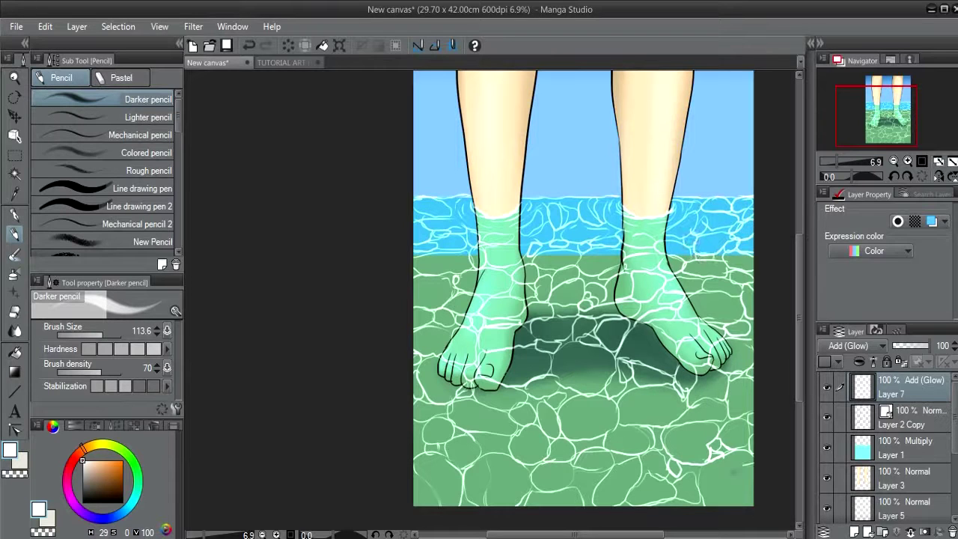
Fill the remaining gaps in the seabed's lower-right corner with white web lines
left_click_drag(710, 506, 727, 474)
left_click_drag(706, 477, 753, 459)
left_click_drag(696, 502, 705, 469)
left_click_drag(612, 392, 588, 413)
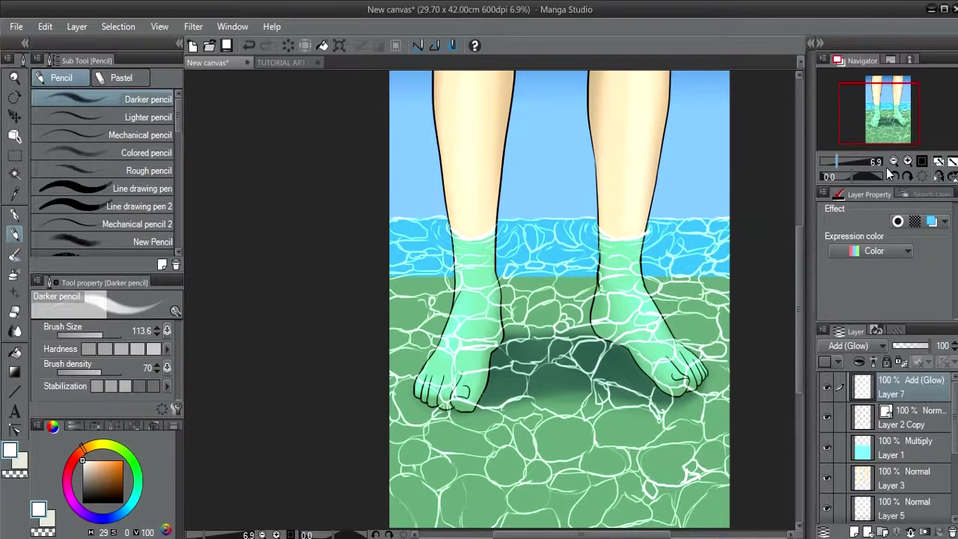
Set up the Blur color-mixing tool with a brush density of 50
left_click(939, 162)
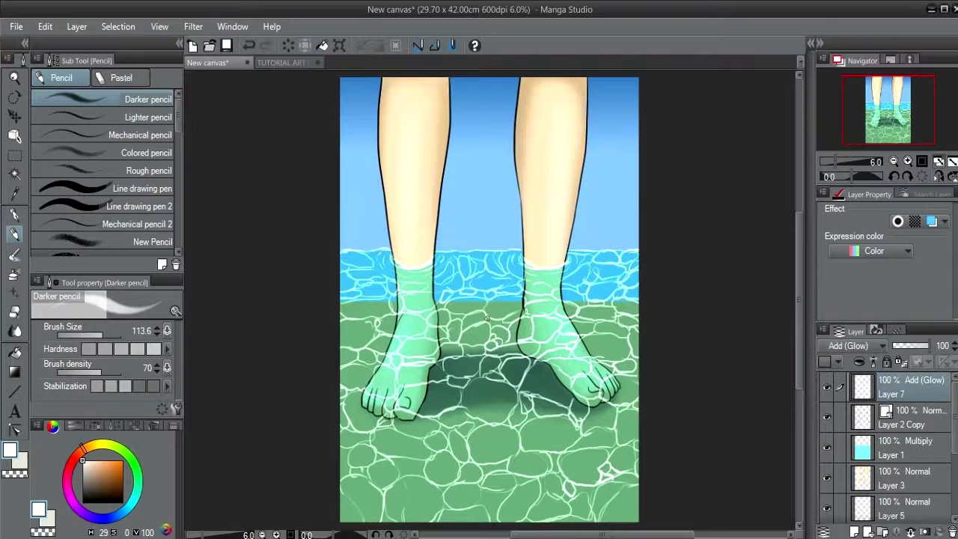
left_click(15, 331)
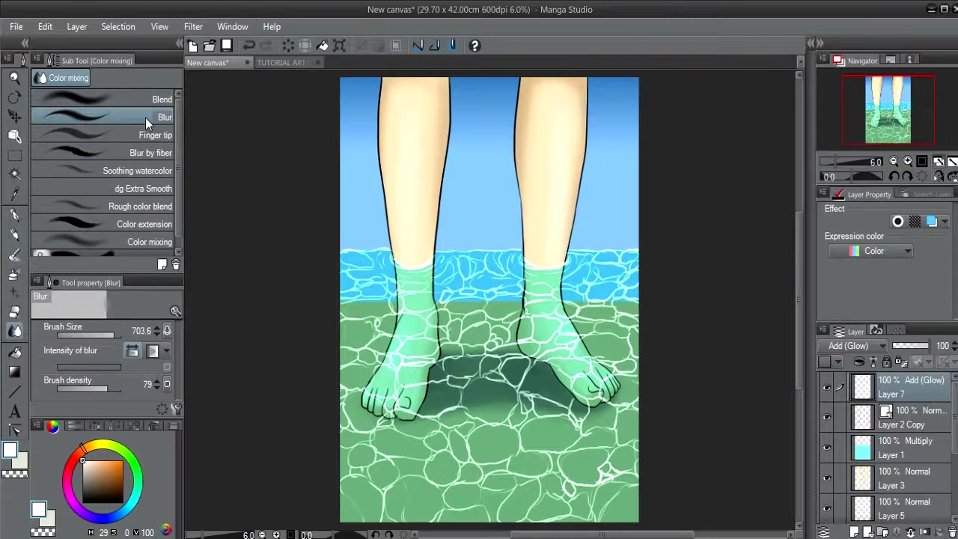
left_click(90, 388)
left_click(157, 388)
left_click(157, 388)
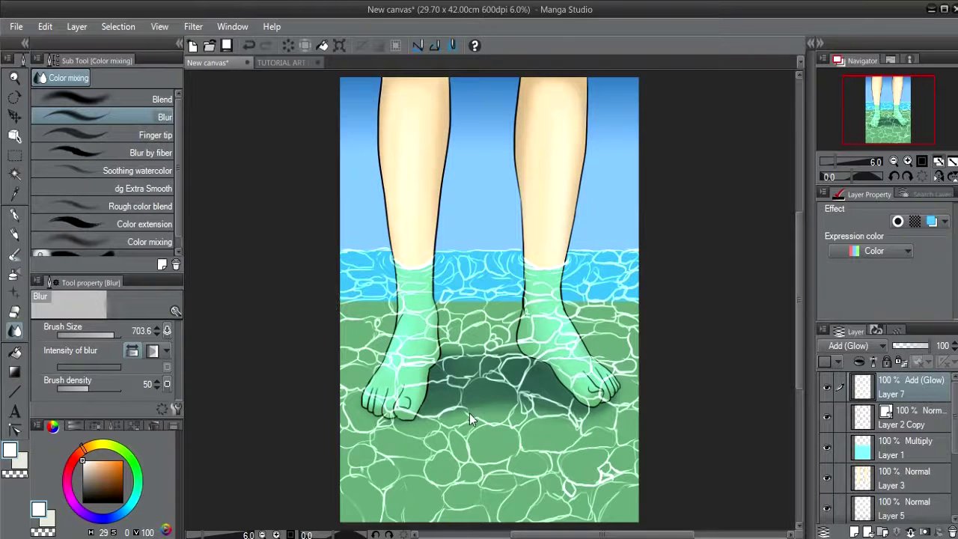
Blur sections of the white web in and just below the foot shadow, using a brush size of 219.5
scroll(462, 405, "up", 5)
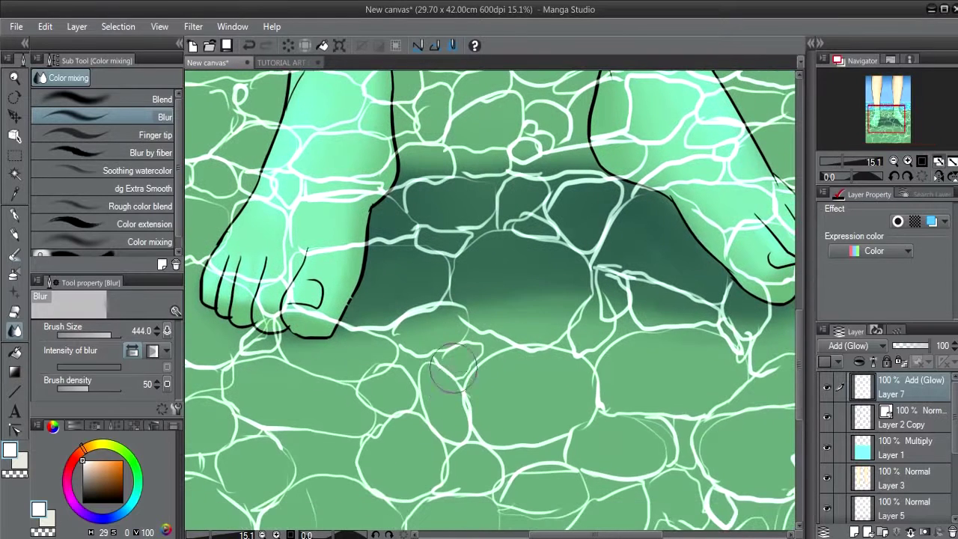
mouse_move(442, 376)
left_mouse_down("ctrl+alt")
mouse_move(460, 357)
mouse_move(451, 368)
left_mouse_up("ctrl+alt")
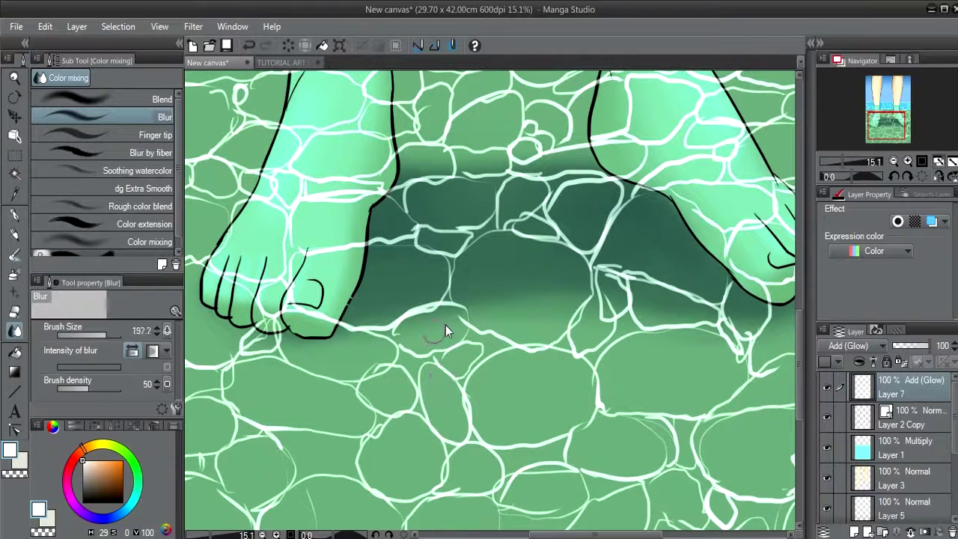
mouse_move(438, 307)
left_mouse_down()
mouse_move(397, 335)
mouse_move(458, 318)
mouse_move(461, 327)
mouse_move(412, 346)
mouse_move(378, 333)
mouse_move(430, 312)
left_mouse_up()
mouse_move(425, 258)
left_mouse_down()
mouse_move(423, 241)
mouse_move(533, 224)
mouse_move(557, 230)
mouse_move(528, 215)
mouse_move(540, 218)
left_mouse_up()
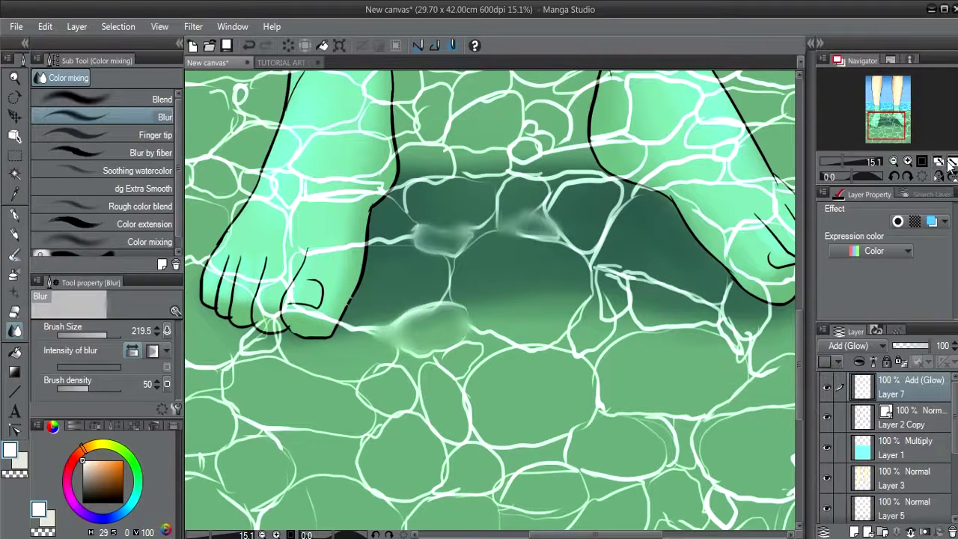
Blur parts of the light web across the water band, feet and lower-right seabed, using brush sizes 487.3 and 272.8
left_click(940, 163)
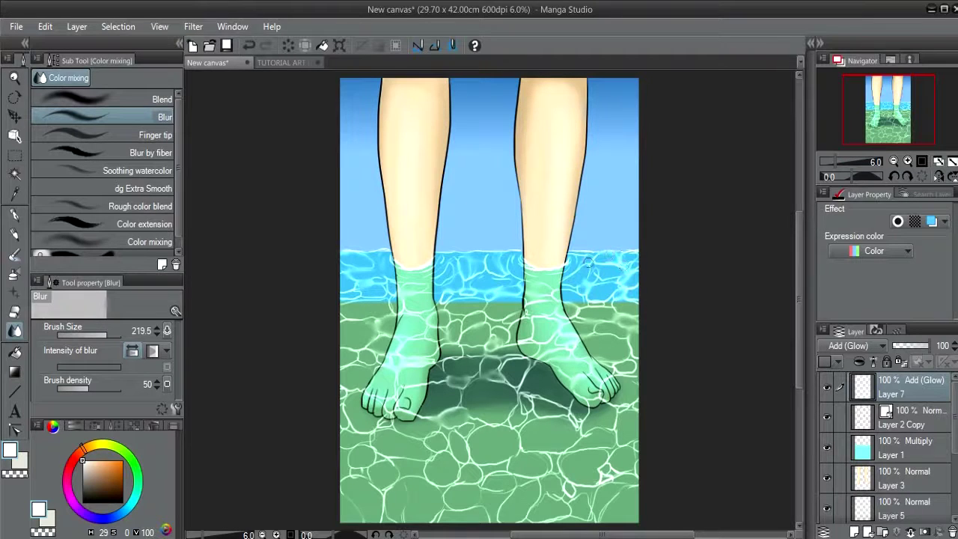
left_click_drag(598, 472, 612, 465)
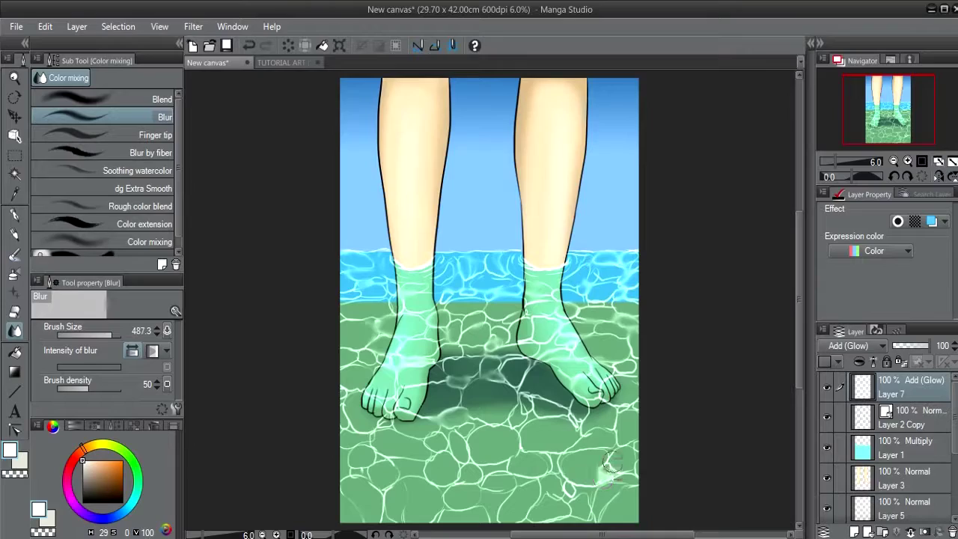
key("bracketright")
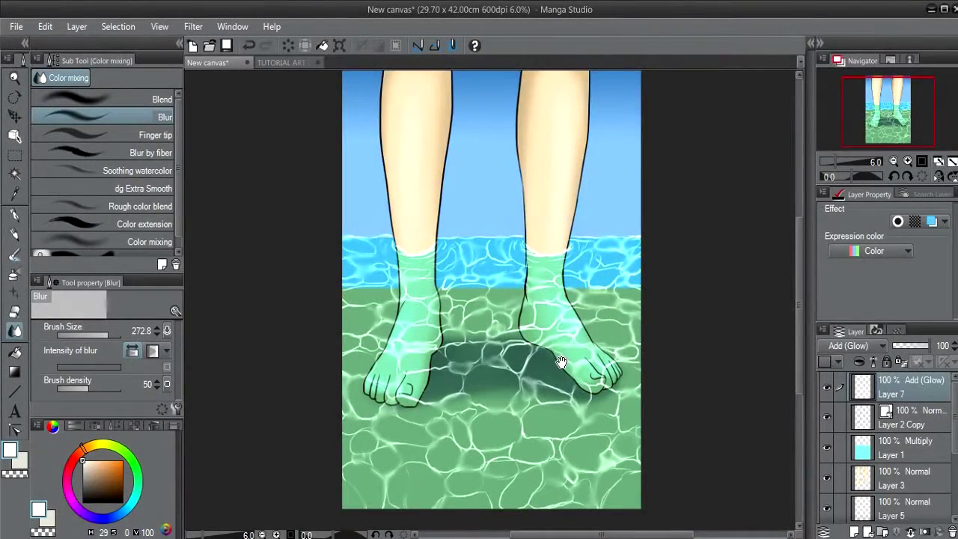
left_click_drag(561, 363, 574, 354)
scroll(595, 316, "down", 1)
scroll(594, 316, "down", 1)
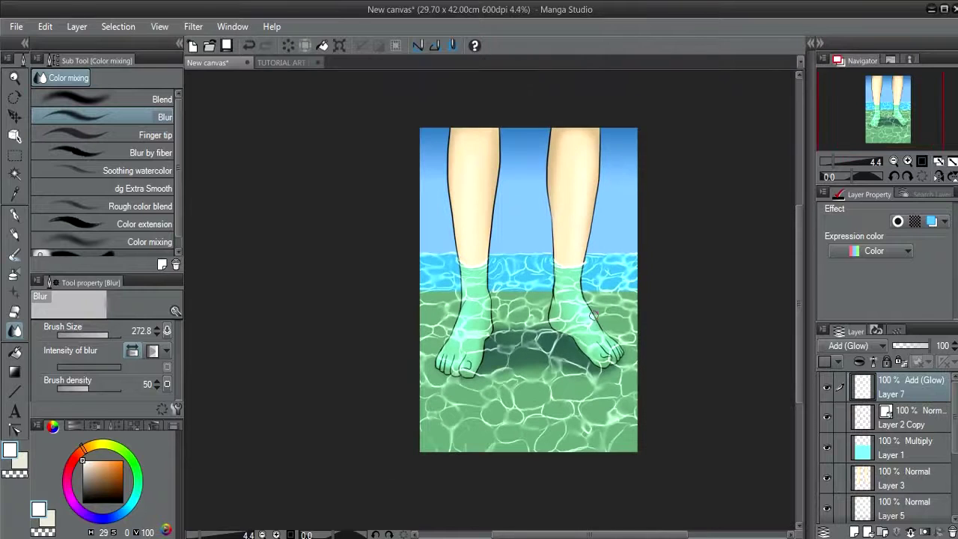
left_click_drag(562, 432, 528, 456)
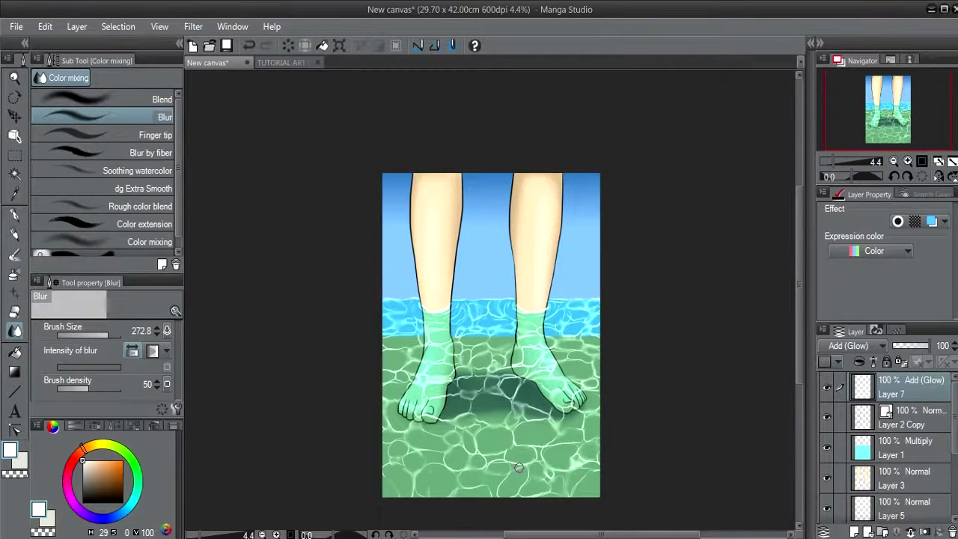
scroll(519, 468, "up", 1)
left_click_drag(480, 357, 486, 402)
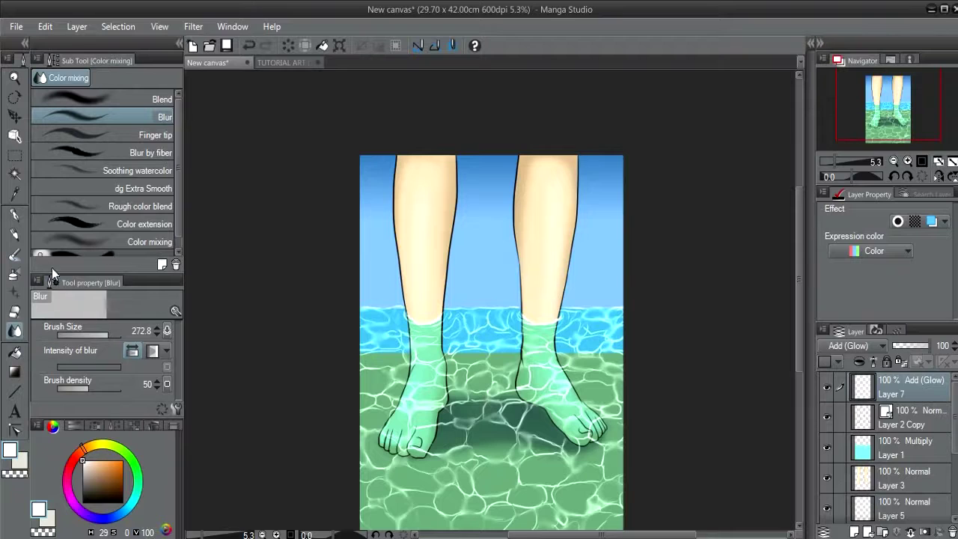
Set up the Finger tip blending tool with brush size 172.9, opacity 68 and color stretch 67
left_click(155, 135)
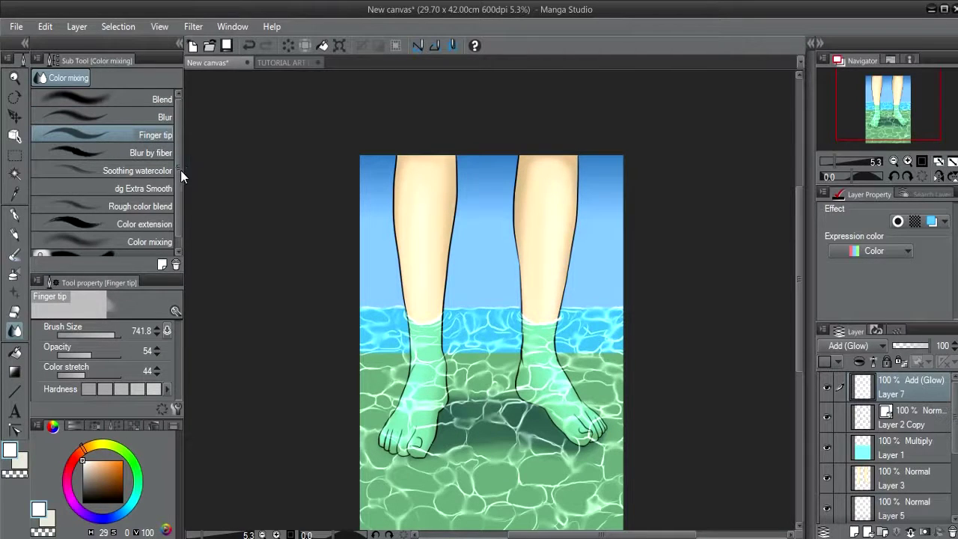
left_click_drag(186, 168, 184, 167)
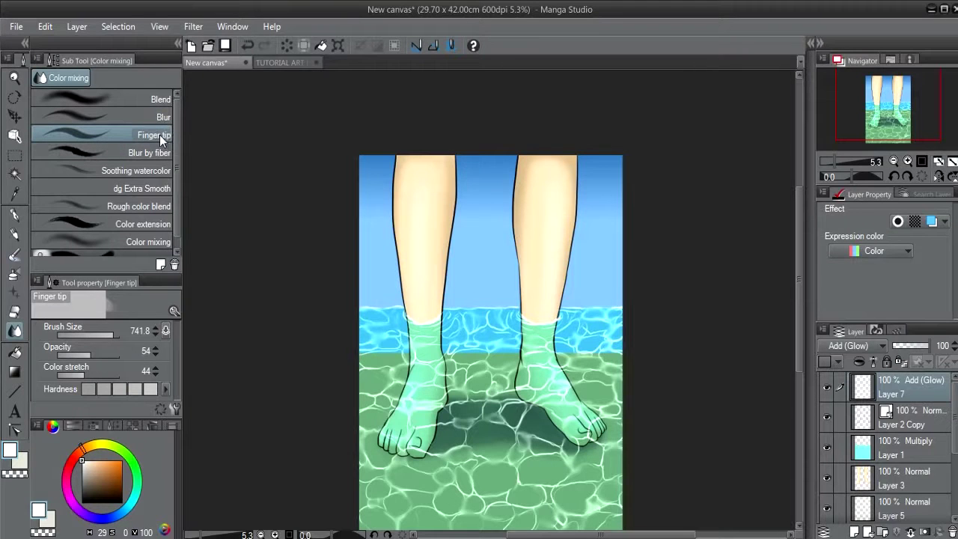
left_click(162, 116)
left_click(165, 136)
left_click_drag(528, 399, 527, 364)
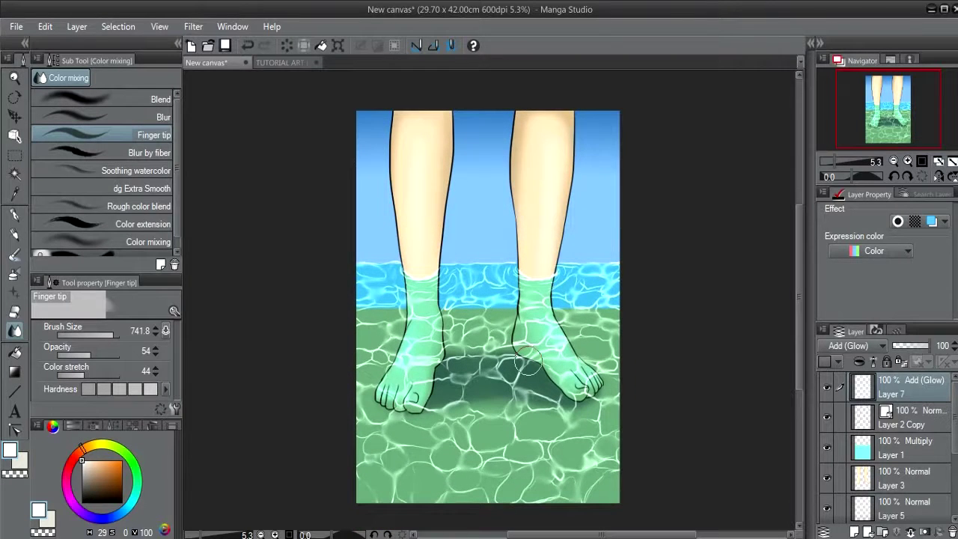
mouse_move(512, 362)
left_mouse_down()
mouse_move(523, 358)
mouse_move(515, 347)
left_mouse_up()
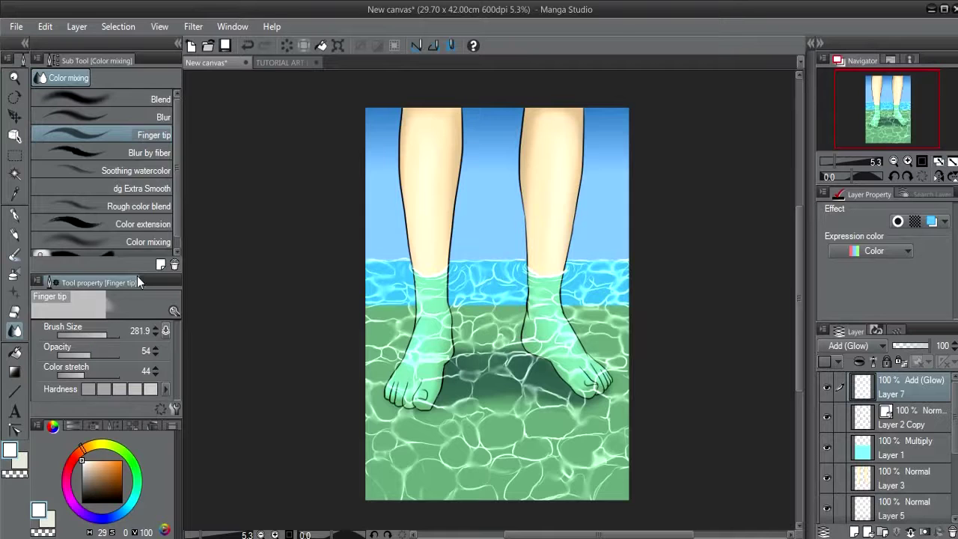
left_click_drag(137, 275, 135, 229)
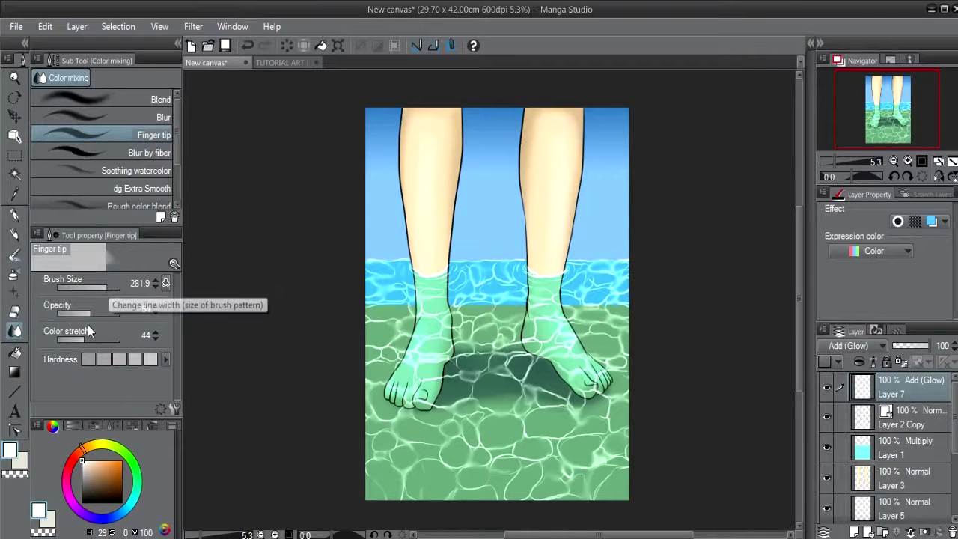
left_click(103, 287)
left_click(100, 312)
left_click(100, 310)
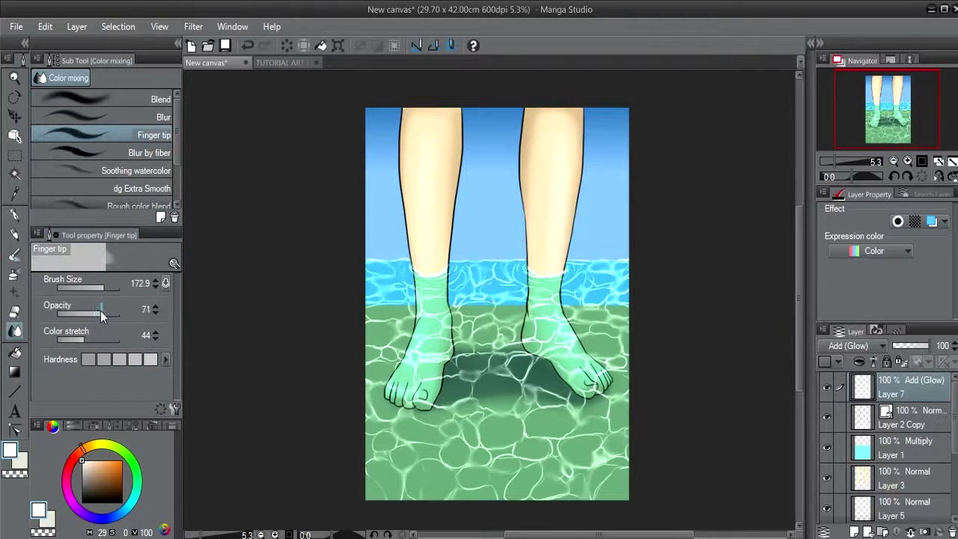
mouse_move(85, 339)
left_mouse_down()
mouse_move(114, 336)
mouse_move(99, 338)
left_mouse_up()
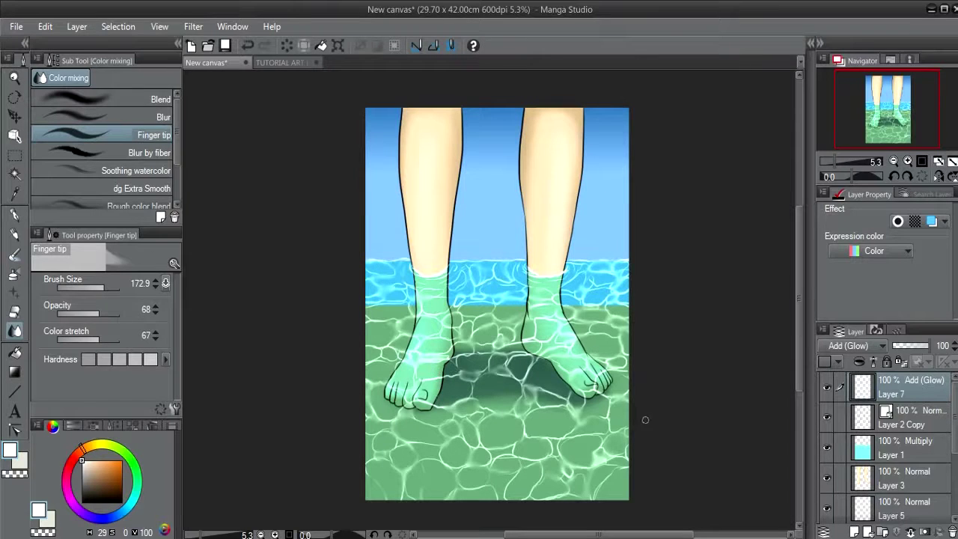
Try smearing the light web around the feet with color stretch 100 and brush size 507.9, and undo the smear
left_click_drag(108, 331, 123, 335)
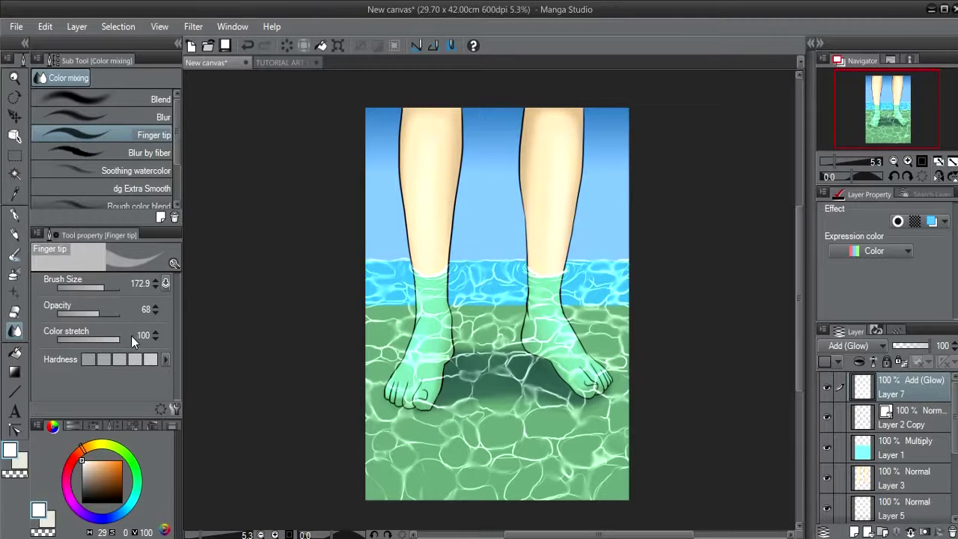
mouse_move(444, 394)
left_mouse_down()
mouse_move(462, 393)
mouse_move(442, 381)
mouse_move(534, 335)
left_mouse_up()
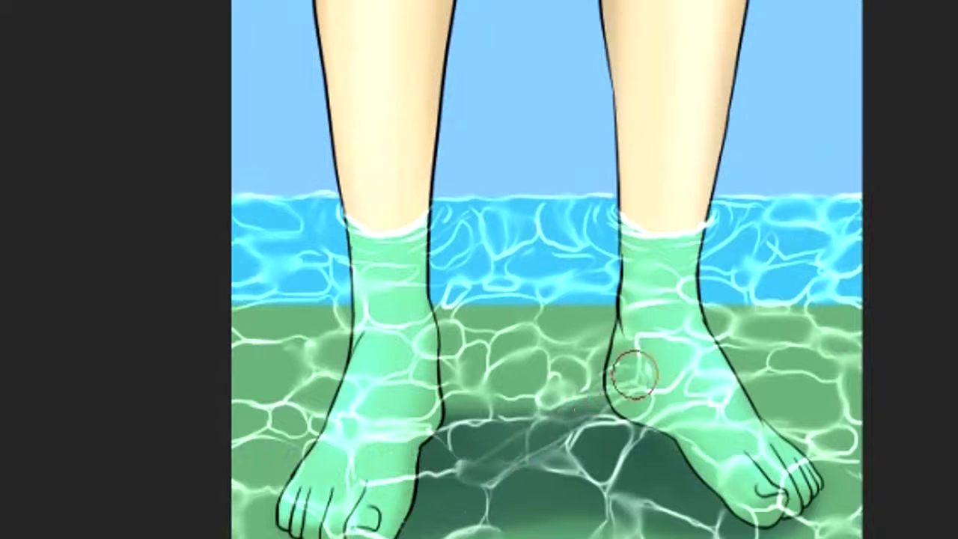
left_click_drag(635, 373, 854, 307)
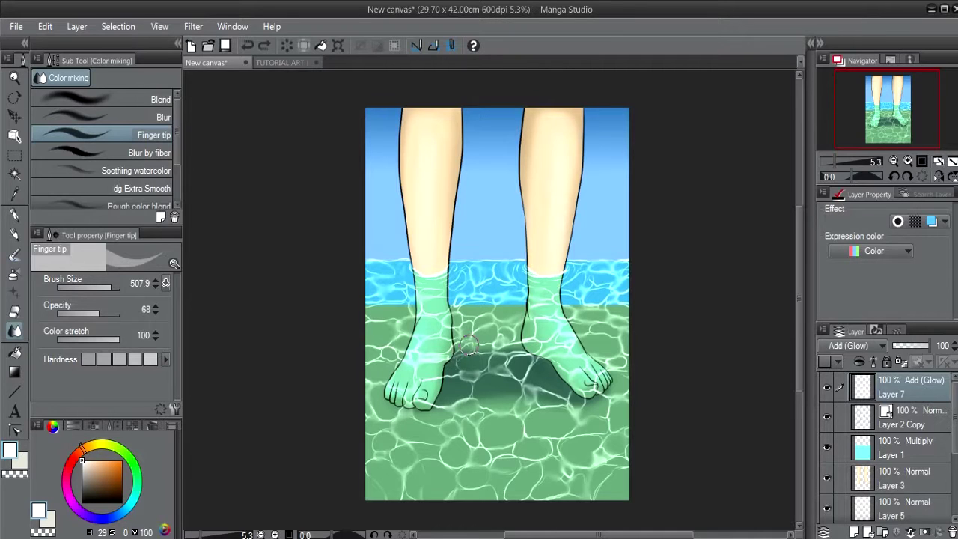
left_click_drag(469, 344, 581, 296)
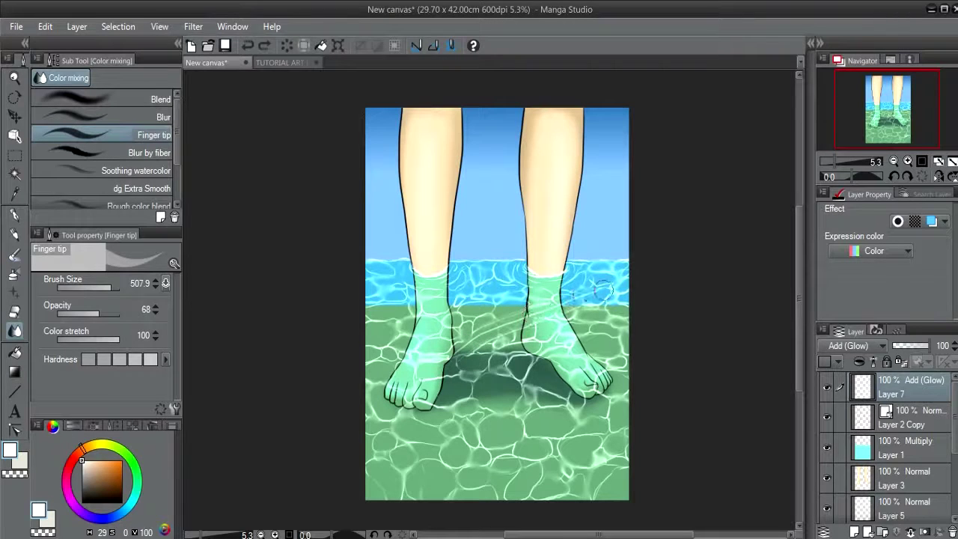
key("ctrl+z")
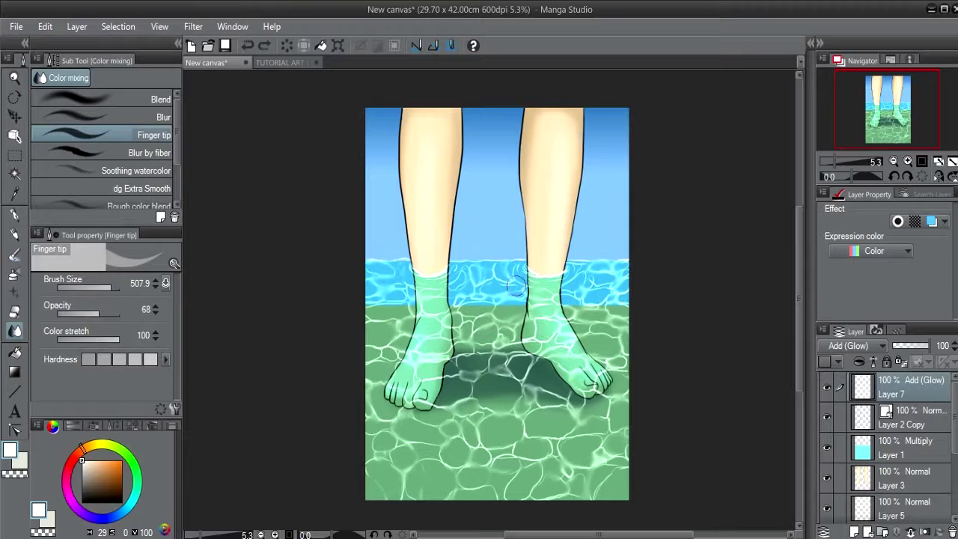
Smudge the light web around the feet and foot shadow with Finger tip at color stretch 30, opacity 64 and brush sizes 507.9 and 409.4
left_click(110, 339)
left_click_drag(110, 339, 76, 339)
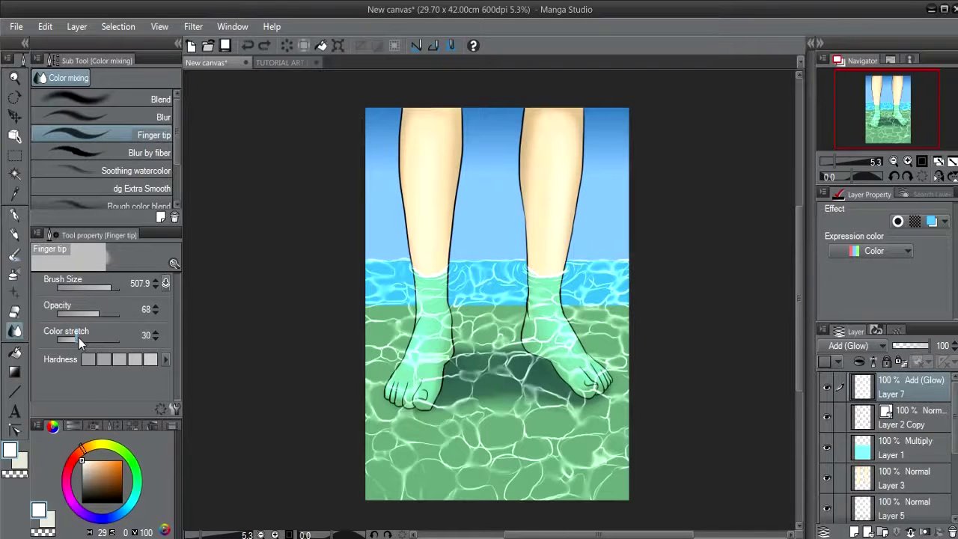
left_click(105, 310)
left_click_drag(106, 310, 100, 310)
left_click_drag(442, 424, 450, 414)
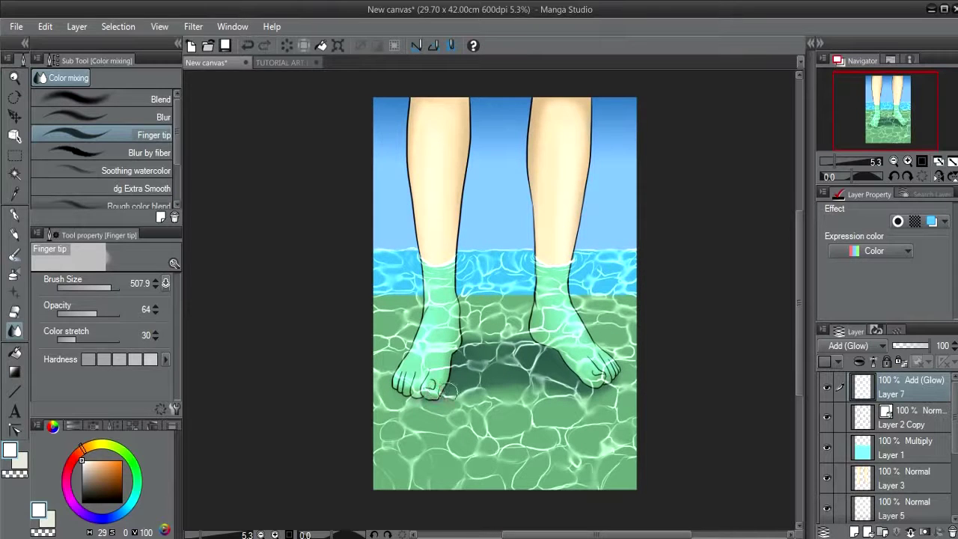
key("bracketleft")
key("bracketleft")
left_click_drag(471, 374, 492, 398)
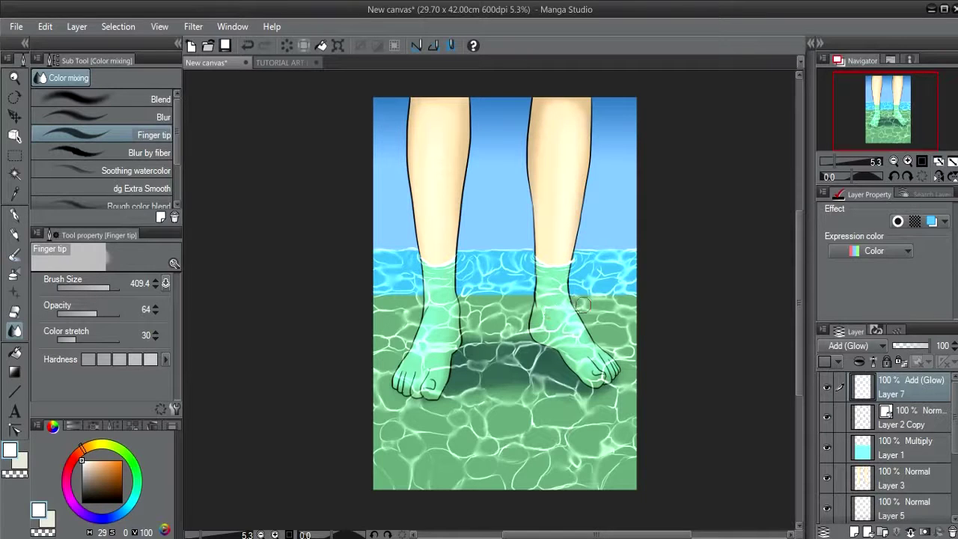
Smudge the web between the feet and in the water band at opacity 48, color stretch 19 and brush sizes 227.1 and 332.8
key("]")
left_click_drag(92, 313, 69, 337)
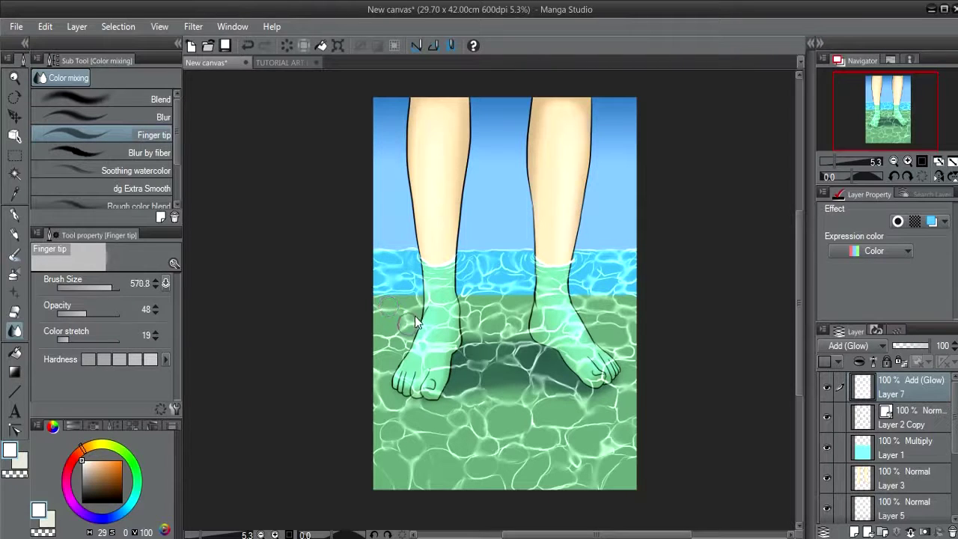
key("bracketleft")
key("bracketleft")
scroll(403, 327, "up", 3)
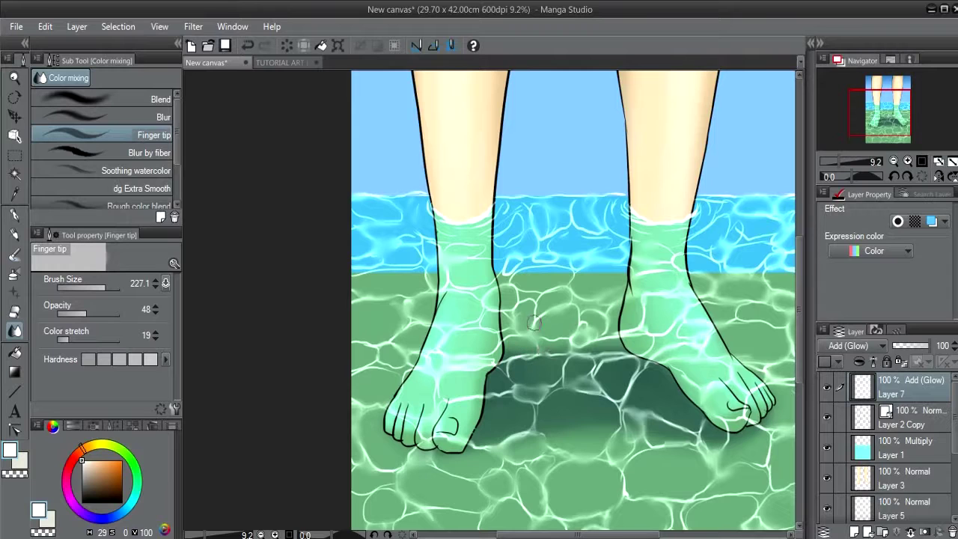
left_click_drag(535, 358, 537, 359)
mouse_move(503, 332)
left_mouse_down()
mouse_move(503, 342)
mouse_move(501, 329)
left_mouse_up()
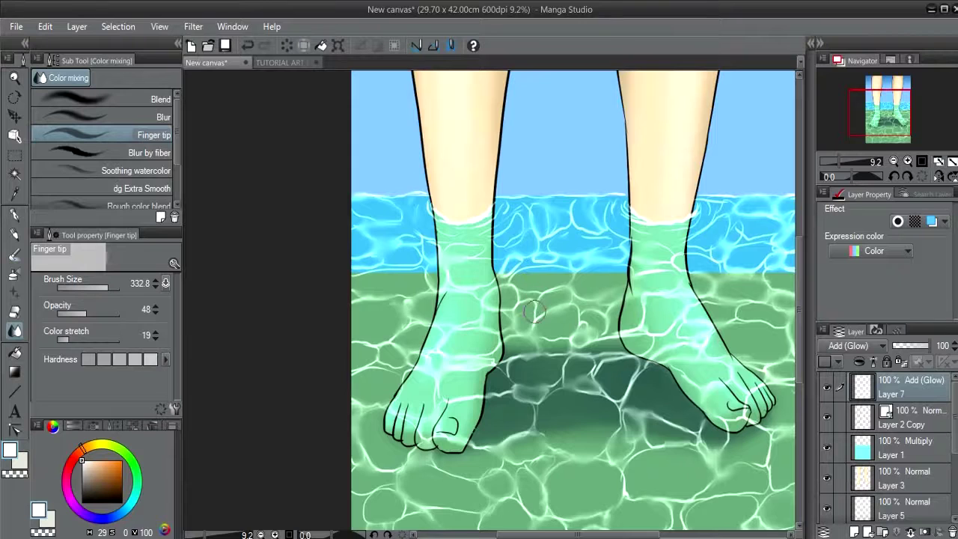
left_click_drag(609, 320, 537, 318)
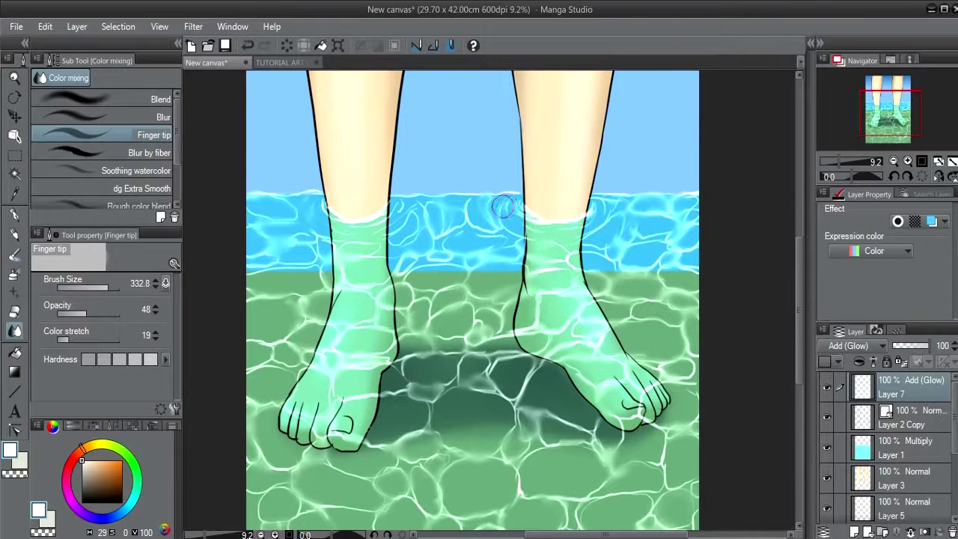
left_click_drag(519, 232, 510, 232)
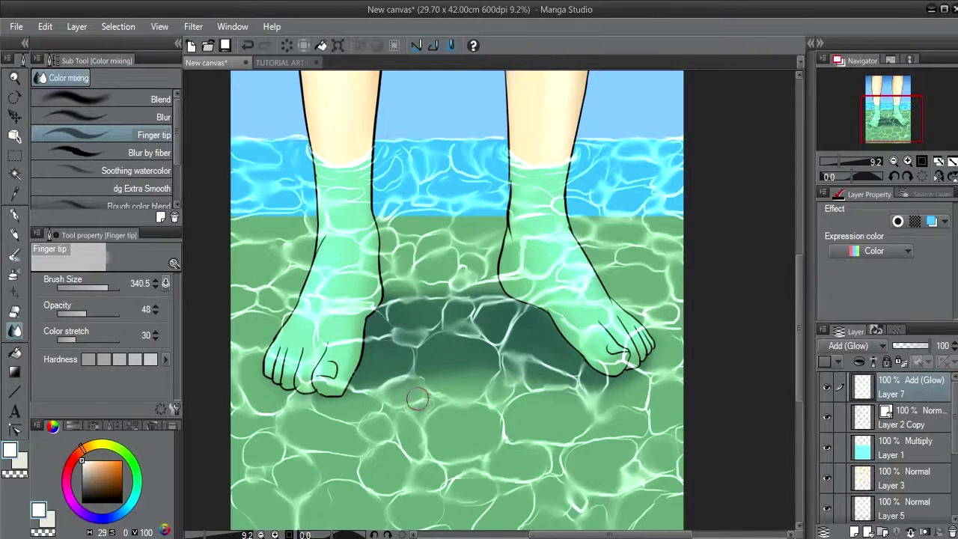
Smudge the web in the foot shadow and across the seabed at color stretch 30, raising opacity to 74 and brush size to 336.8
left_click_drag(497, 431, 508, 414)
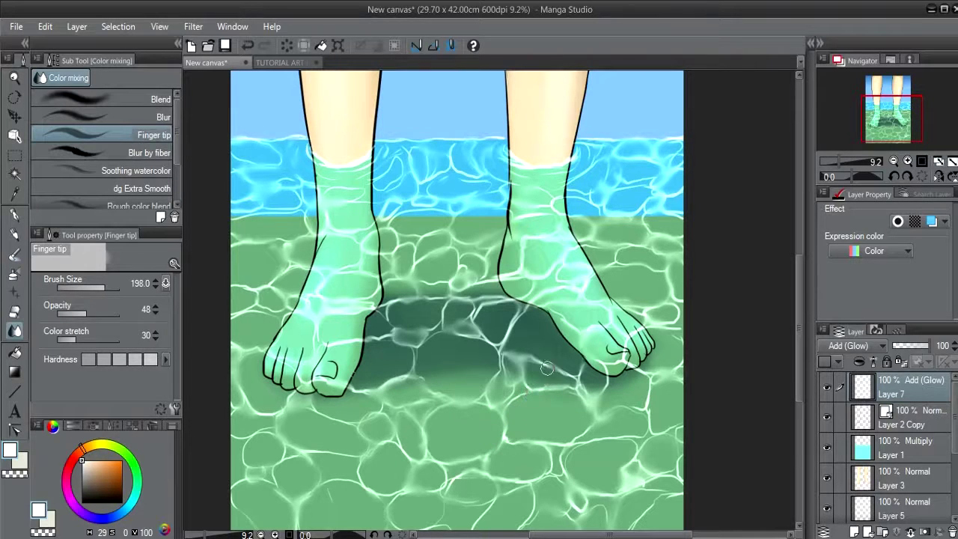
left_click_drag(91, 313, 103, 313)
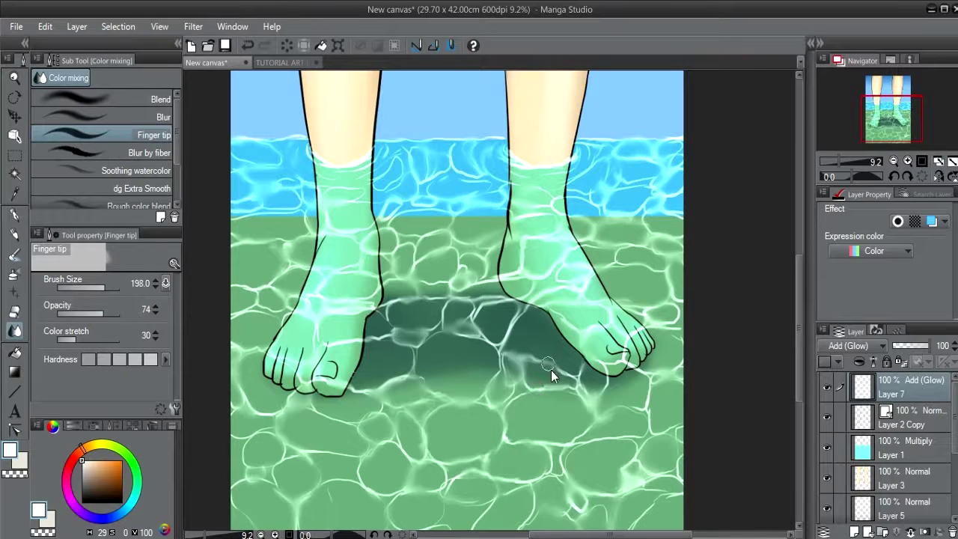
key("bracketright")
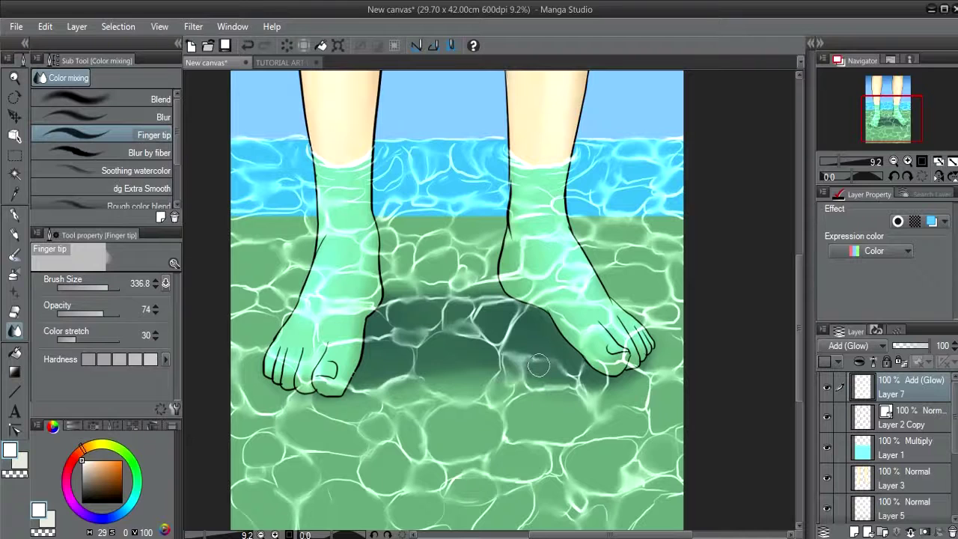
mouse_move(622, 386)
left_mouse_down()
mouse_move(633, 349)
mouse_move(646, 414)
mouse_move(681, 431)
mouse_move(689, 410)
left_mouse_up()
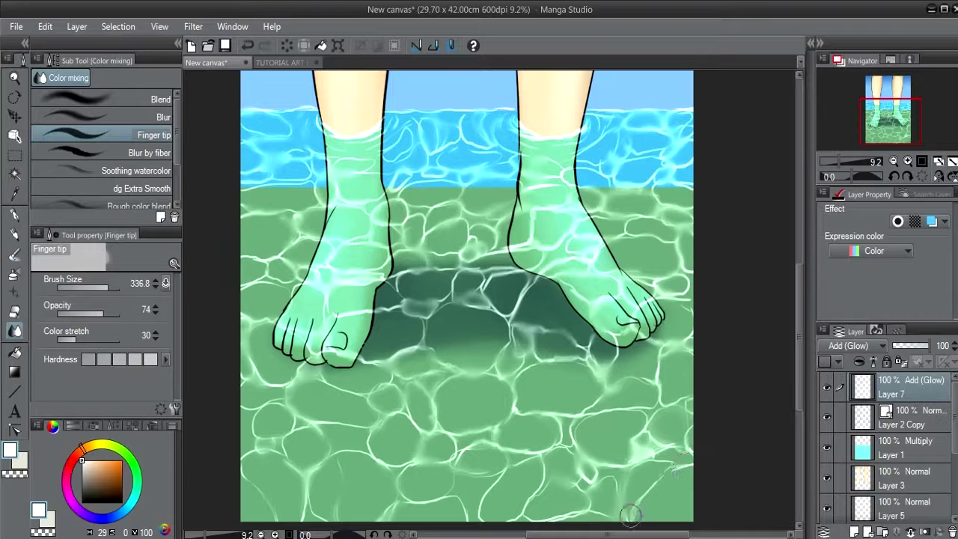
left_click_drag(626, 491, 669, 438)
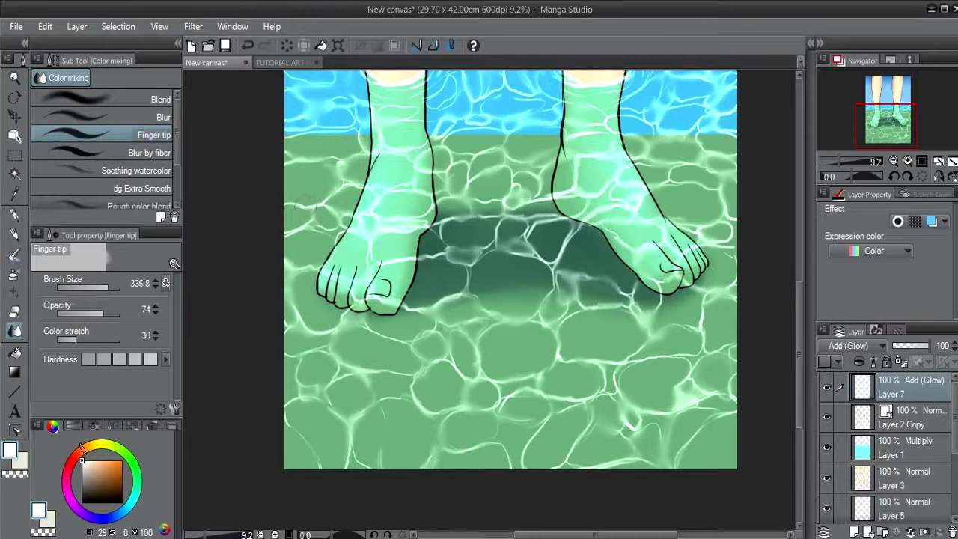
left_click_drag(305, 212, 296, 277)
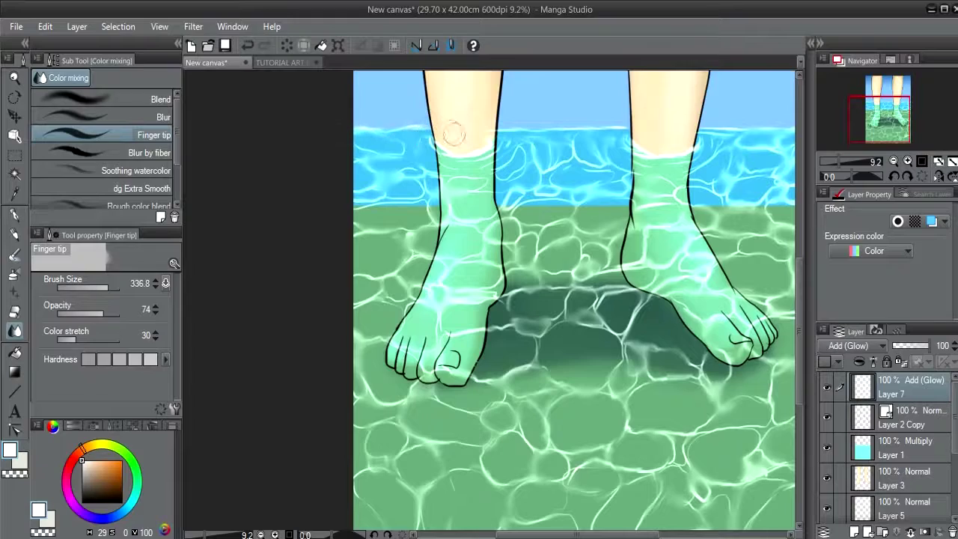
Clean up stray parts of the light web near the waterline with the Soft eraser at brush size 154.6
key("e")
scroll(629, 224, "down", 3)
left_click_drag(686, 131, 553, 319)
scroll(565, 389, "up", 2)
left_click_drag(538, 437, 536, 408)
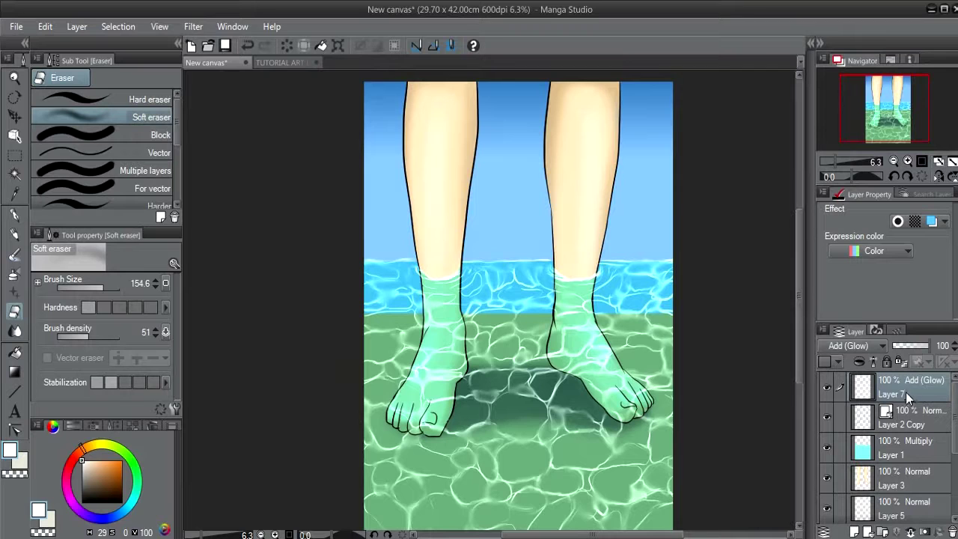
Rename the Multiply layer holding the water tint as agua, and add a new layer above it in Multiply mode
left_click(888, 454)
double_click(889, 455)
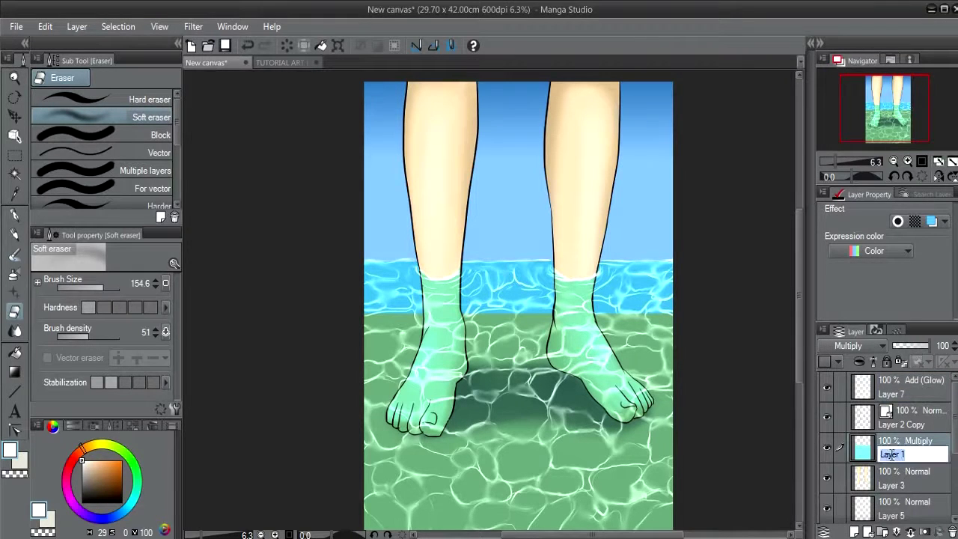
type("agyua")
key("Return")
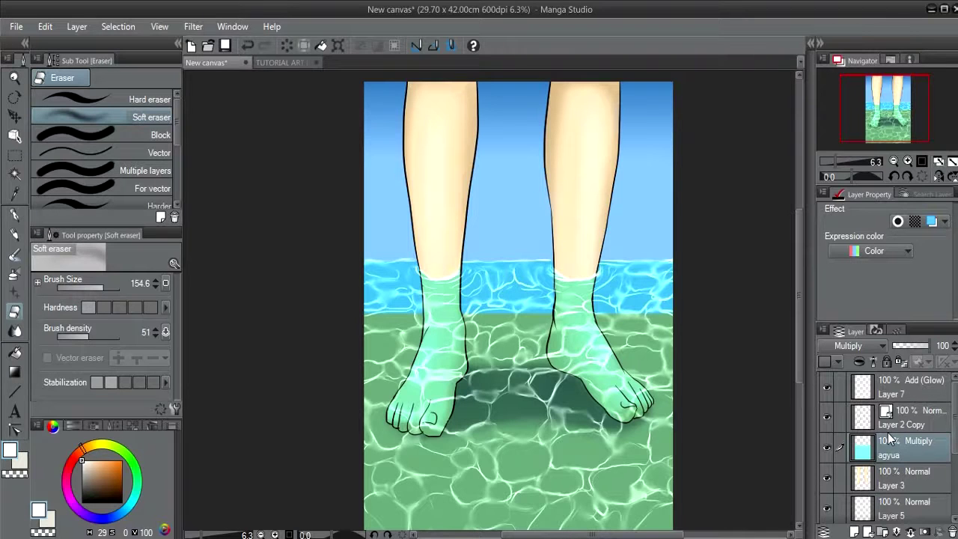
left_click(852, 345)
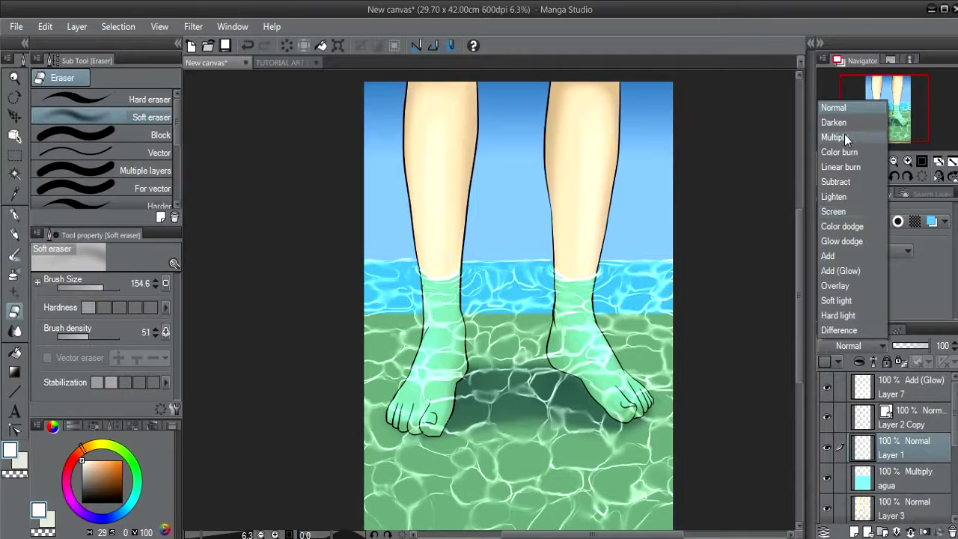
left_click(844, 137)
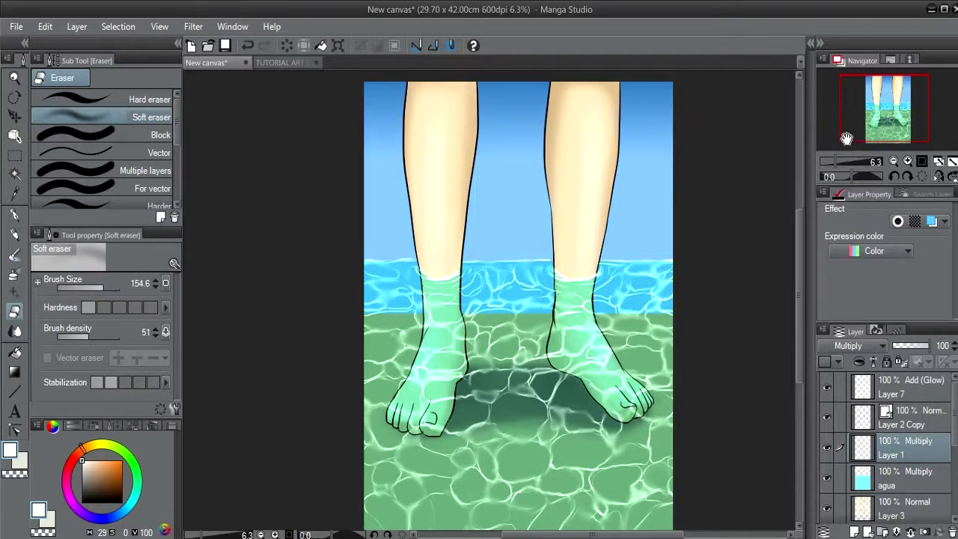
Airbrush a blue sampled from the water over the water band, submerged feet and seabed with the Soft brush at sizes 799.4 and 1234
left_click(645, 279, "alt")
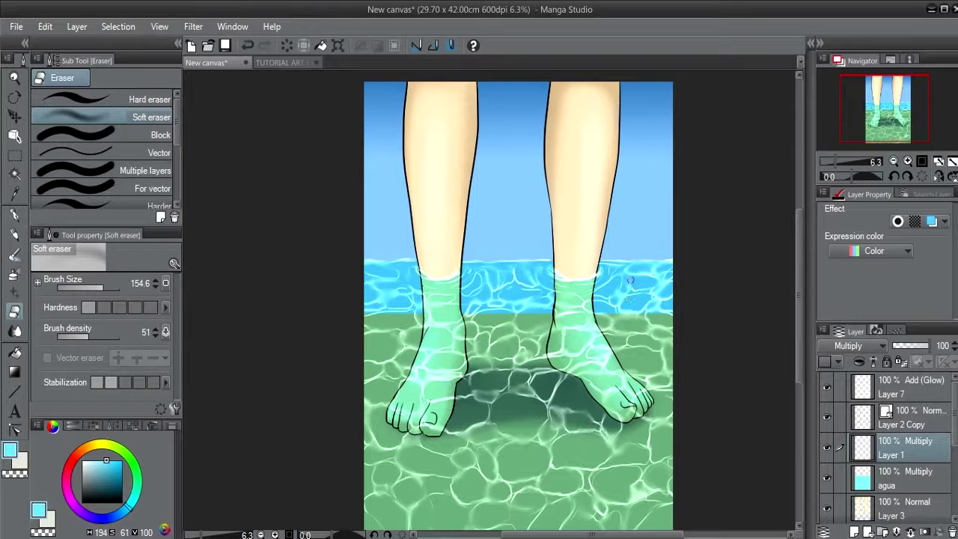
left_click(648, 291, "alt")
key("b")
key("b")
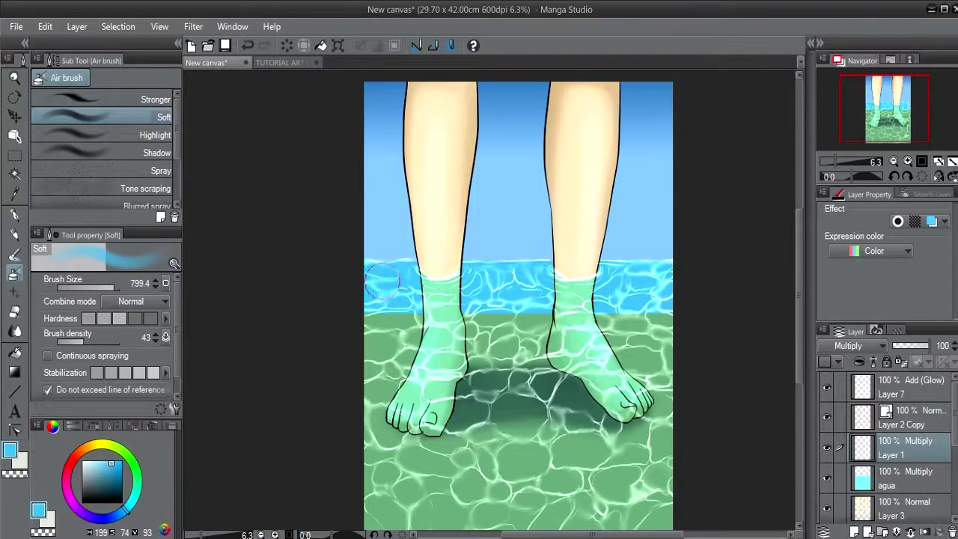
mouse_move(382, 284)
left_mouse_down()
mouse_move(415, 296)
mouse_move(382, 281)
mouse_move(391, 296)
mouse_move(539, 283)
mouse_move(532, 295)
mouse_move(637, 299)
mouse_move(599, 288)
mouse_move(652, 281)
mouse_move(633, 309)
mouse_move(375, 395)
mouse_move(387, 327)
left_mouse_up()
key("]")
mouse_move(367, 361)
left_mouse_down()
mouse_move(461, 281)
mouse_move(442, 300)
mouse_move(449, 262)
mouse_move(621, 266)
mouse_move(569, 285)
mouse_move(457, 273)
left_mouse_up()
mouse_move(648, 379)
left_mouse_down()
mouse_move(543, 375)
mouse_move(519, 400)
mouse_move(673, 423)
mouse_move(578, 452)
mouse_move(436, 449)
mouse_move(386, 421)
mouse_move(450, 402)
mouse_move(349, 388)
left_mouse_up()
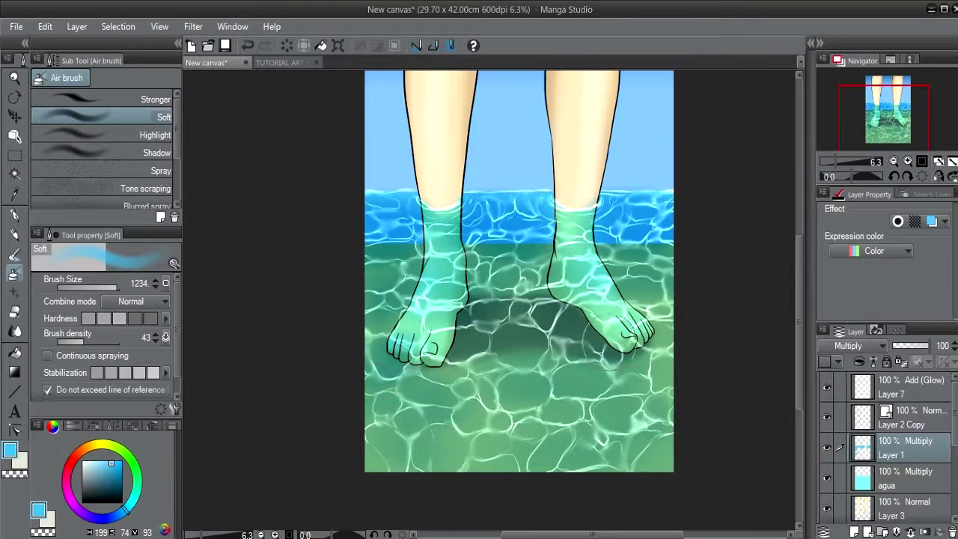
Deepen the blue shading over the water band, feet, foot shadow and lower seabed with the Soft airbrush at size 1234
mouse_move(645, 337)
left_mouse_down()
mouse_move(640, 299)
mouse_move(682, 318)
mouse_move(695, 366)
left_mouse_up()
mouse_move(536, 240)
left_mouse_down()
mouse_move(410, 239)
mouse_move(401, 223)
mouse_move(566, 244)
mouse_move(645, 237)
left_mouse_up()
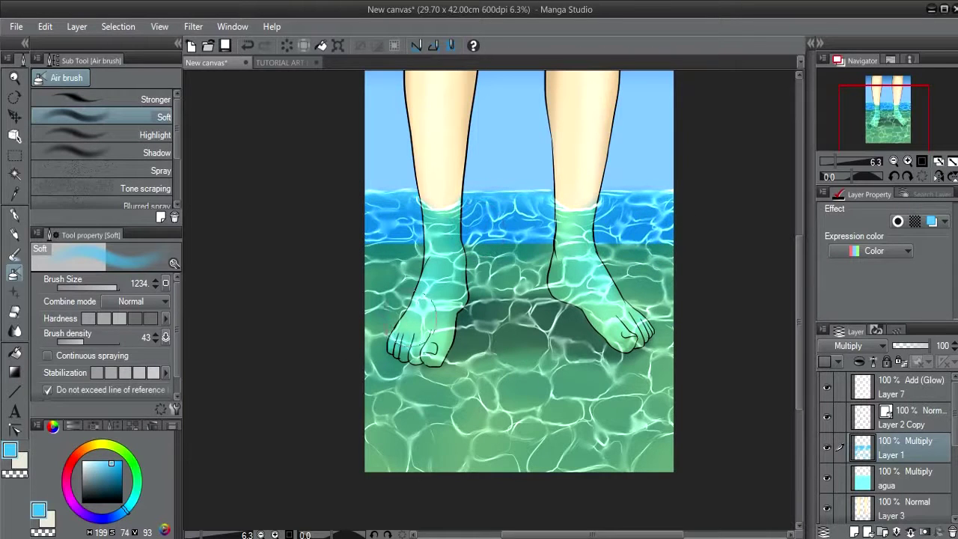
left_click_drag(460, 342, 480, 402)
mouse_move(569, 393)
left_mouse_down()
mouse_move(452, 390)
mouse_move(488, 388)
left_mouse_up()
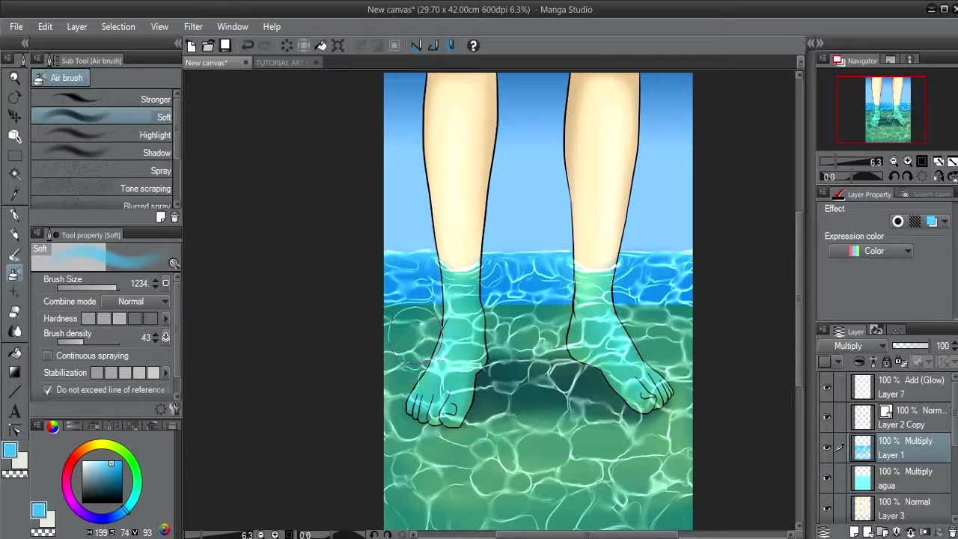
Lighten patches of the blue shading on the seabed around the feet with the Soft eraser at brush size 968.6
key("e")
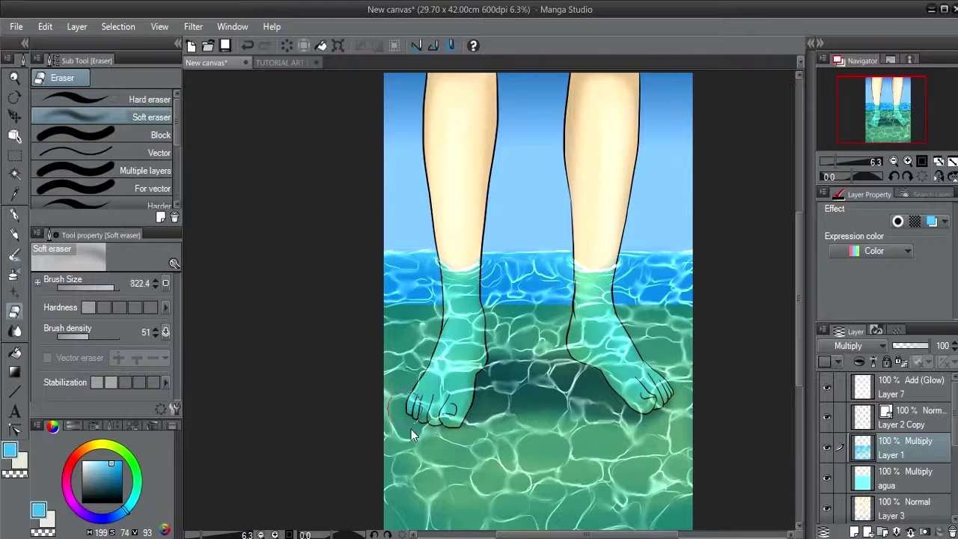
key("bracketright")
key("bracketright")
left_click_drag(482, 394, 489, 352)
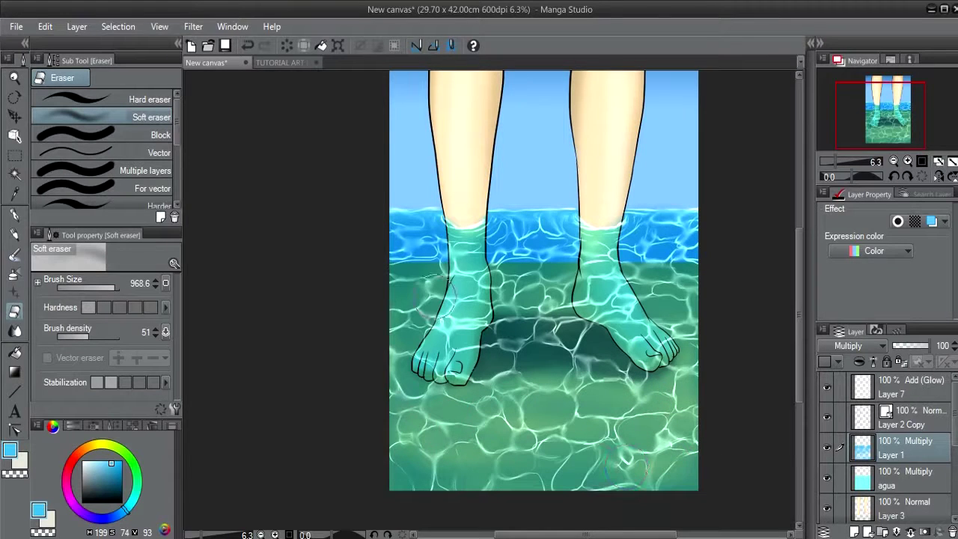
mouse_move(436, 298)
left_mouse_down()
mouse_move(410, 296)
mouse_move(417, 320)
left_mouse_up()
left_click_drag(523, 302, 546, 302)
mouse_move(667, 286)
left_mouse_down()
mouse_move(681, 293)
mouse_move(650, 296)
left_mouse_up()
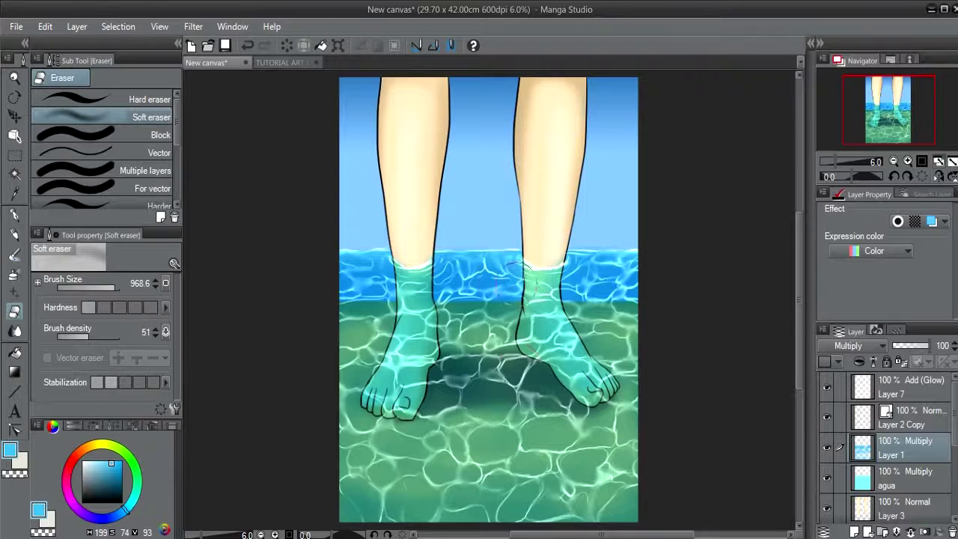
Soften the upper edge of the sand on Layer 4 with the Blur tool
scroll(949, 464, "down", 3)
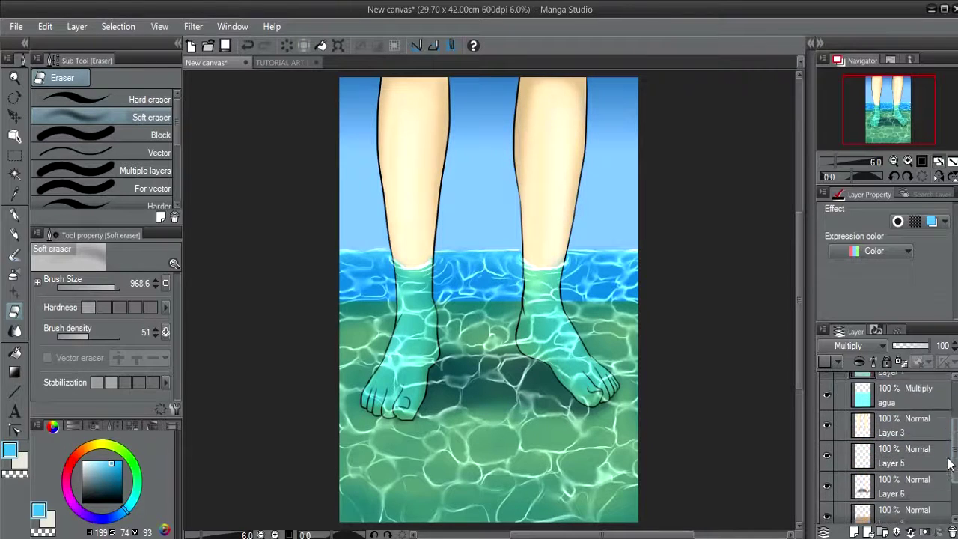
scroll(949, 464, "down", 1)
left_click(892, 472)
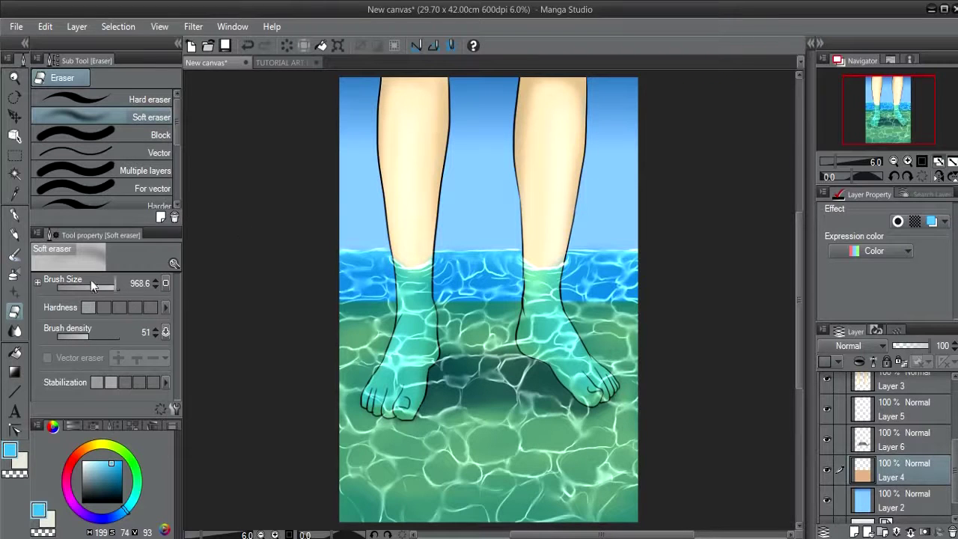
left_click(15, 331)
left_click(144, 117)
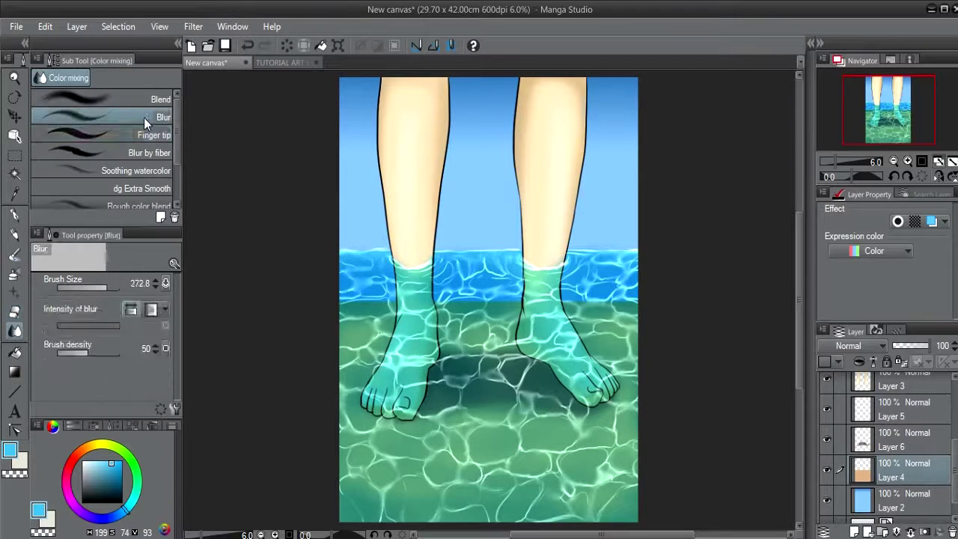
mouse_move(363, 295)
left_mouse_down()
mouse_move(401, 299)
mouse_move(338, 301)
mouse_move(477, 302)
left_mouse_up()
mouse_move(395, 299)
left_mouse_down()
mouse_move(452, 296)
mouse_move(425, 299)
left_mouse_up()
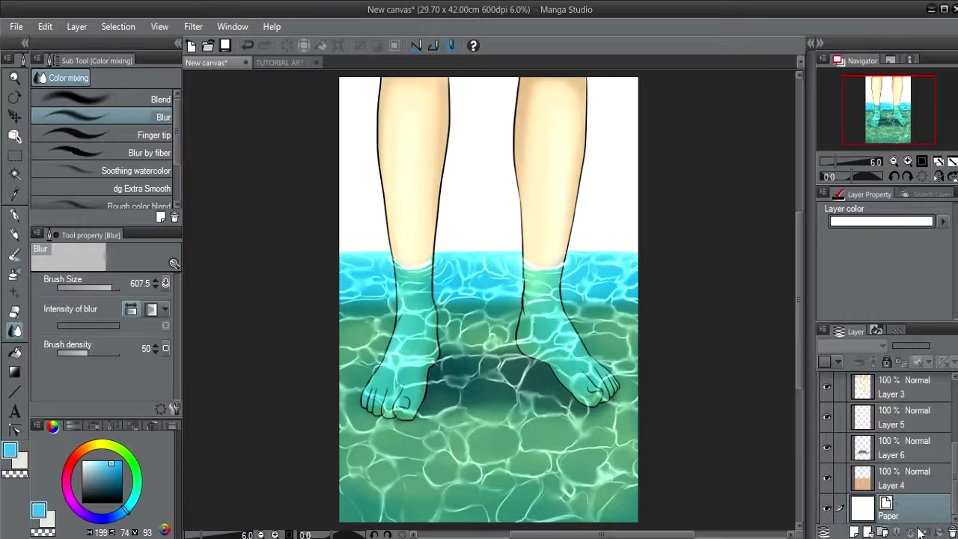
Add a layer directly above Paper and fill the whole canvas with pale sky blue (H 199, S 35, V 100)
left_click(866, 531)
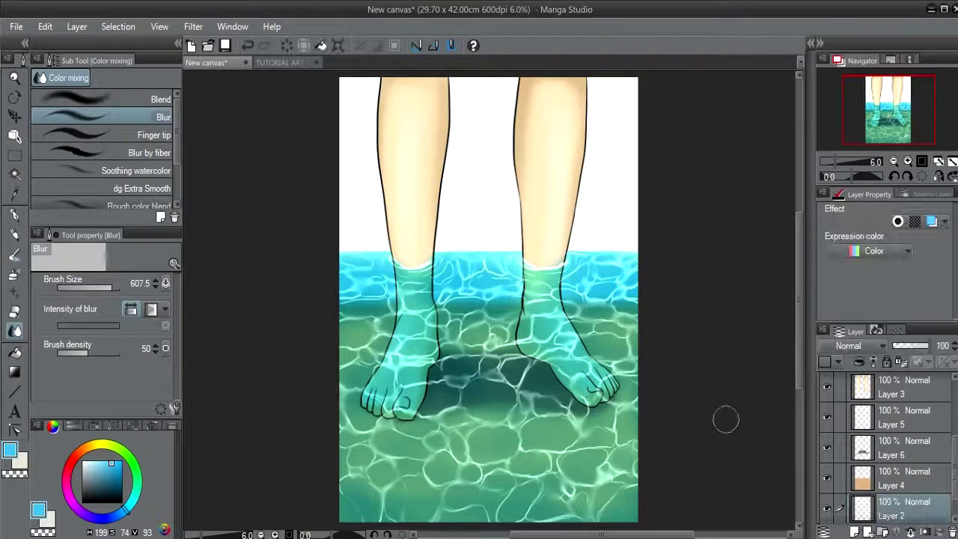
left_click_drag(101, 473, 98, 462)
key("ctrl+a")
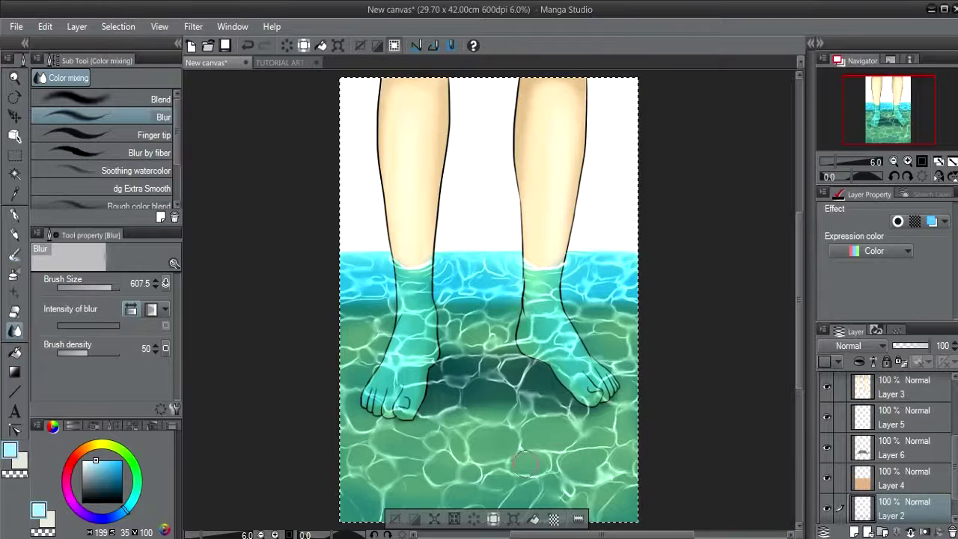
left_click(533, 519)
left_click(395, 518)
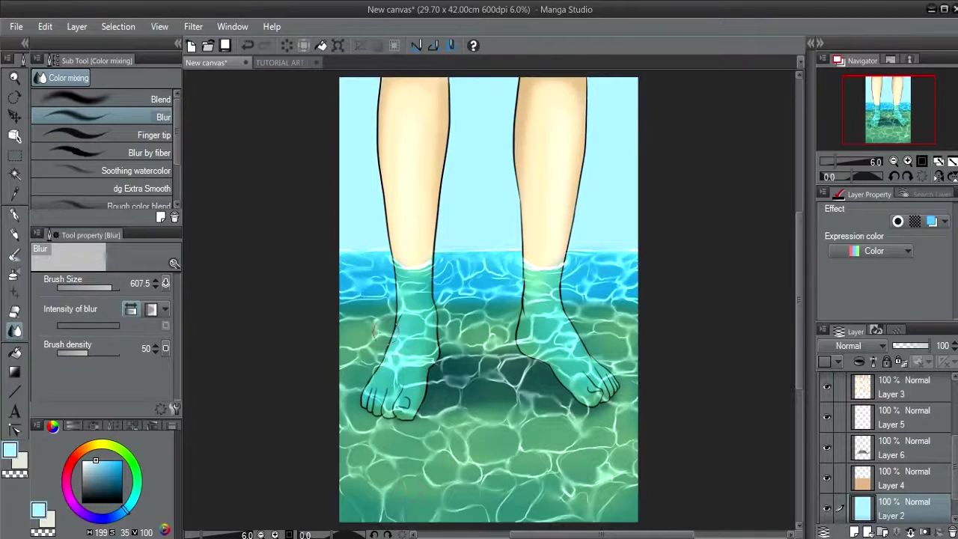
Airbrush a deeper blue (H 199, S 54, V 84) over the upper sky at size 1234, and blend it with Blur at 1107
left_click_drag(99, 459, 103, 467)
key("b")
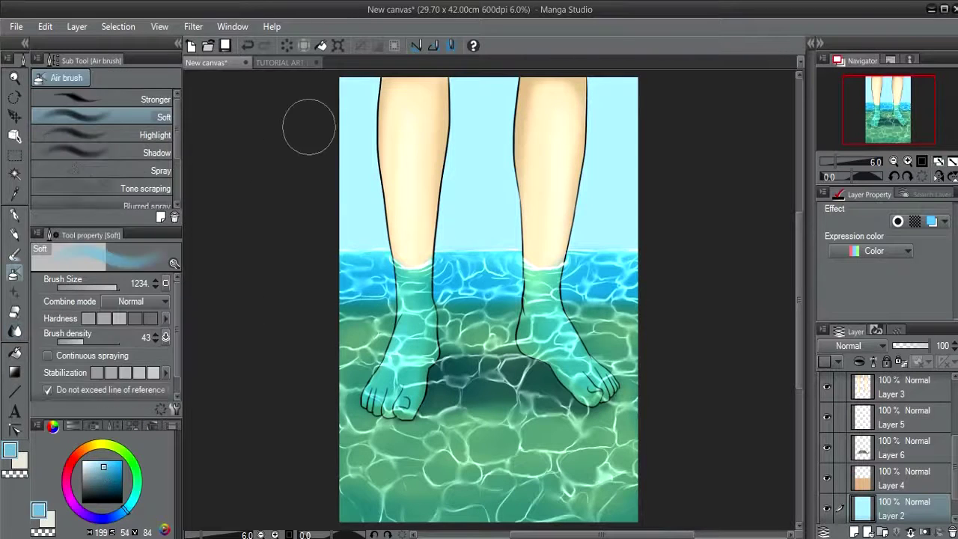
scroll(333, 122, "up", 3)
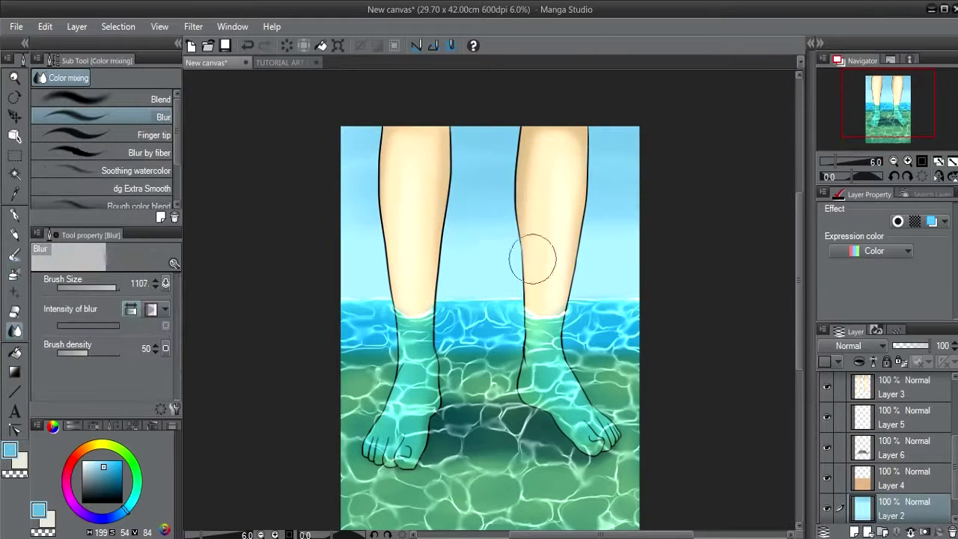
mouse_move(536, 358)
left_mouse_down()
mouse_move(552, 312)
mouse_move(557, 380)
left_mouse_up()
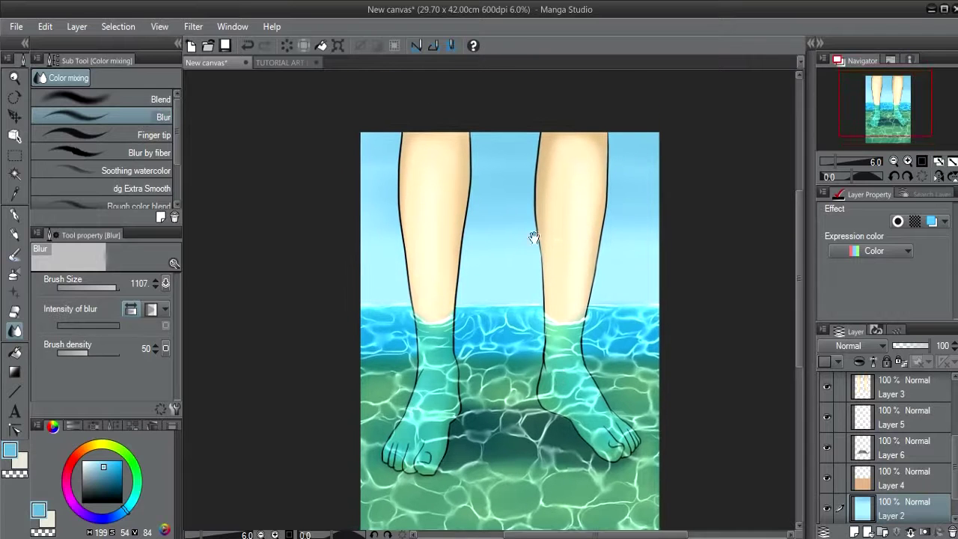
Choose the dv_dense_cloud_1 brush from the Decoration tool's effect brushes
left_click(15, 295)
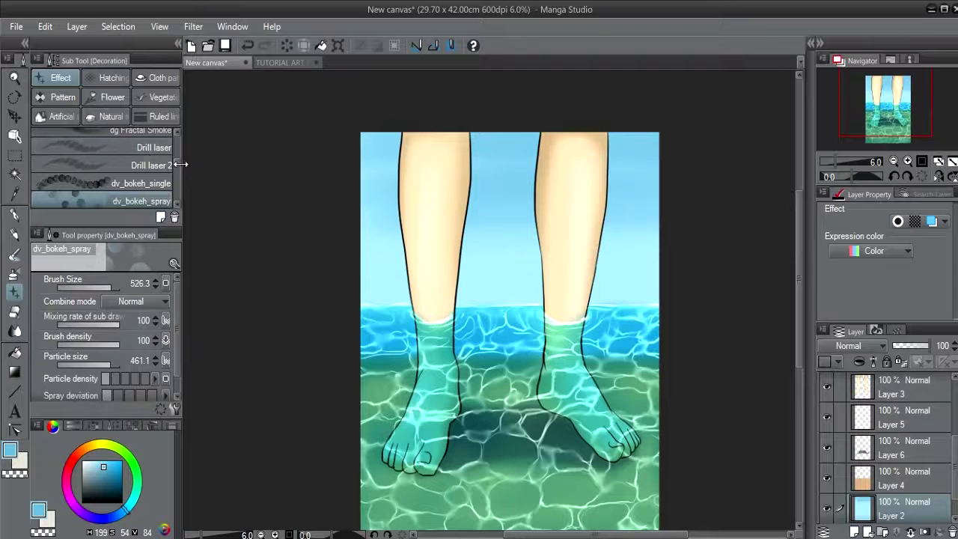
scroll(176, 153, "up", 3)
scroll(177, 153, "up", 5)
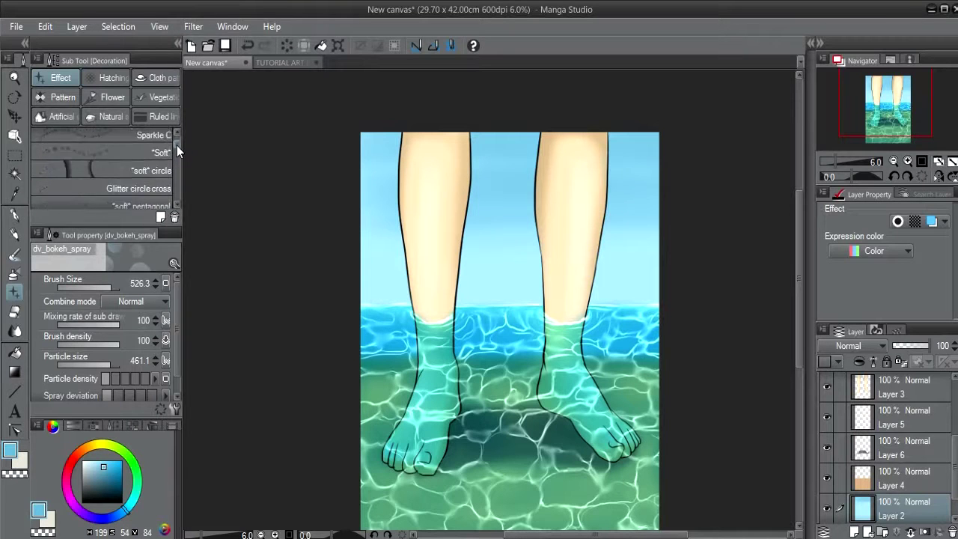
left_click_drag(177, 146, 175, 170)
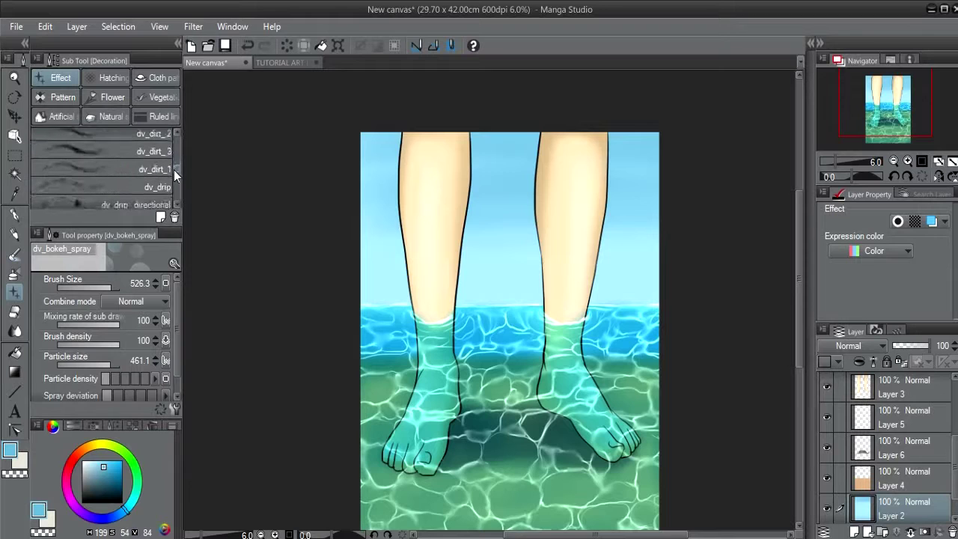
left_click(165, 150)
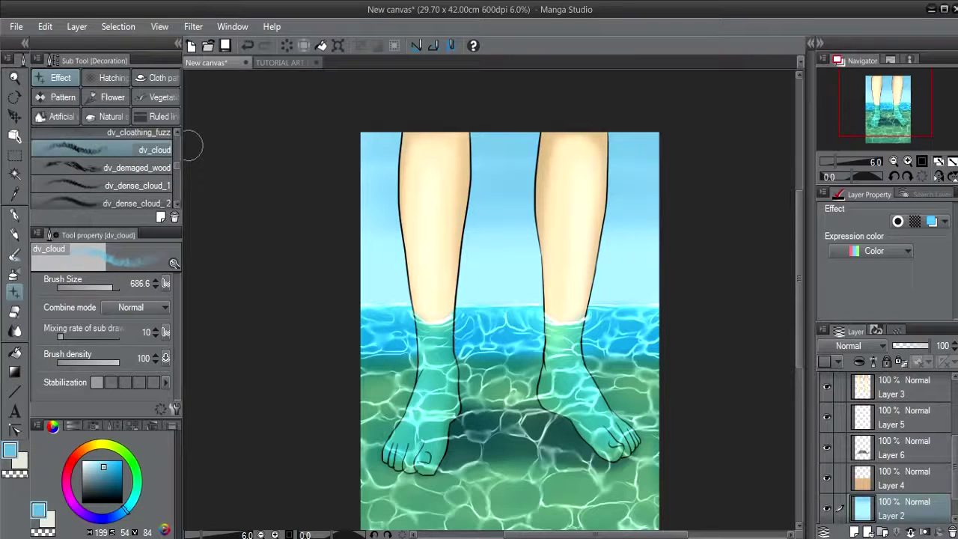
left_click(166, 185)
left_click(176, 203)
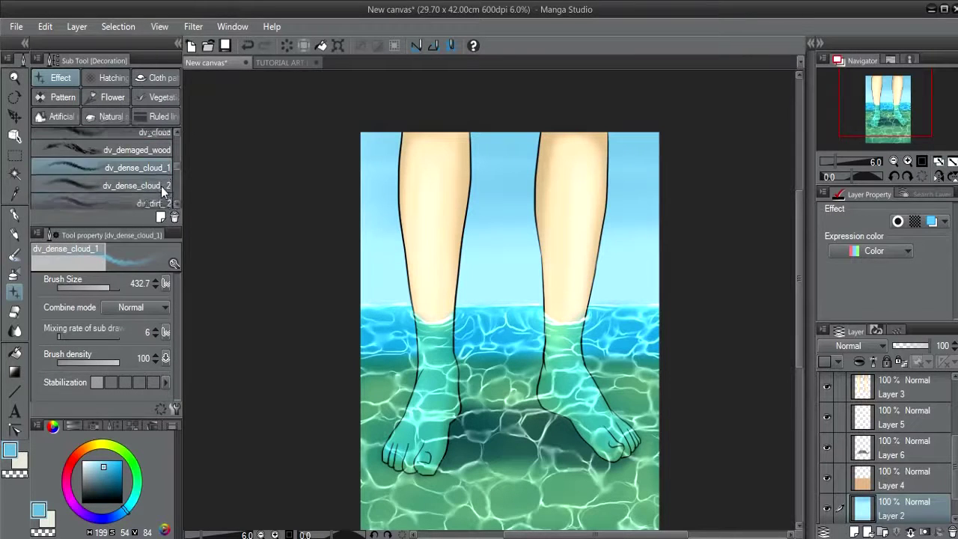
left_click(163, 187)
left_click(155, 168)
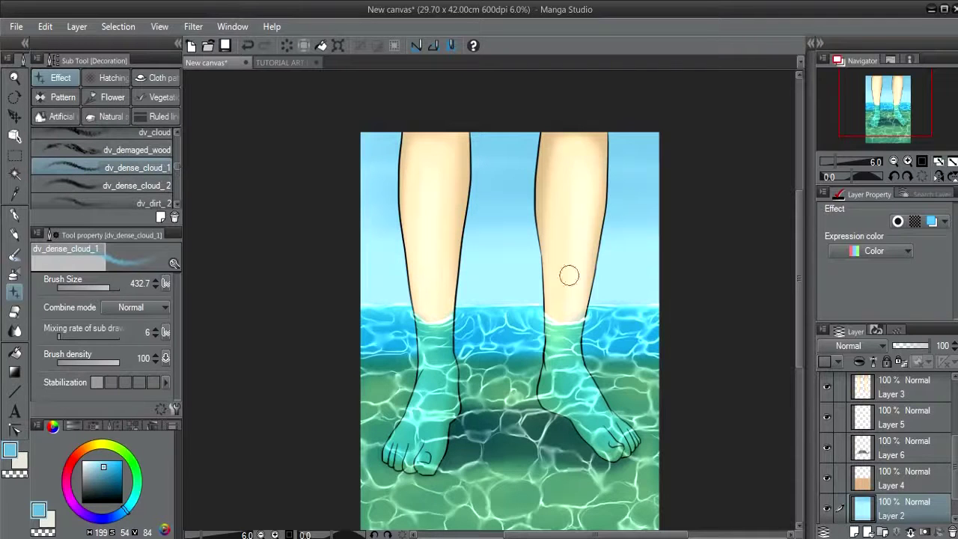
Add a layer above the sky and paint white clouds along the horizon with dv_dense_cloud_1 at sizes 432.7 and 911.2
left_click_drag(519, 322, 520, 274)
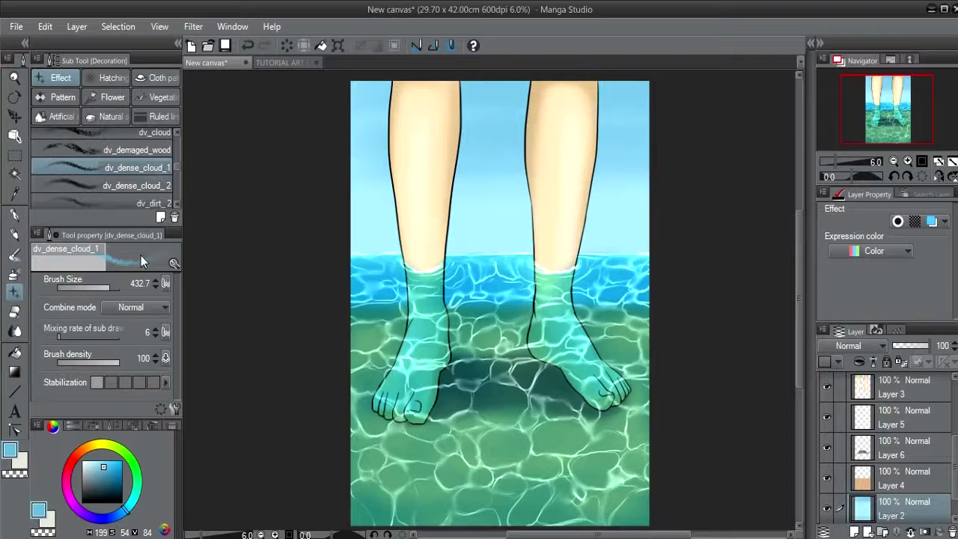
left_click_drag(103, 477, 81, 460)
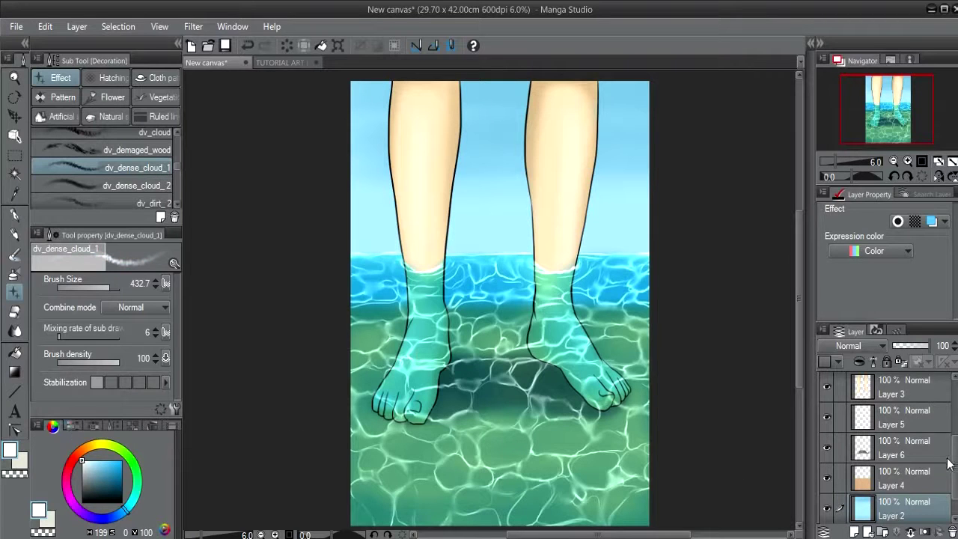
scroll(947, 464, "down", 1)
left_click(855, 532)
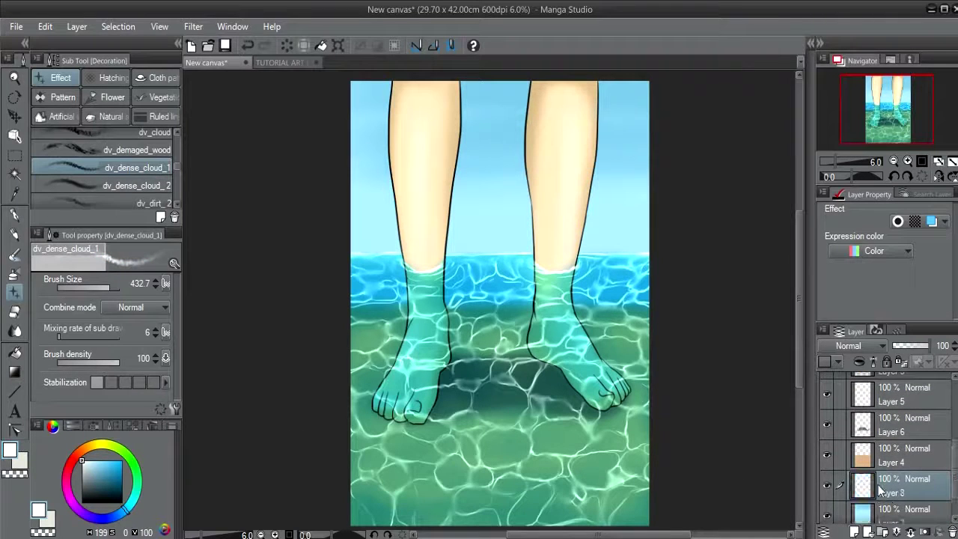
scroll(358, 236, "up", 2)
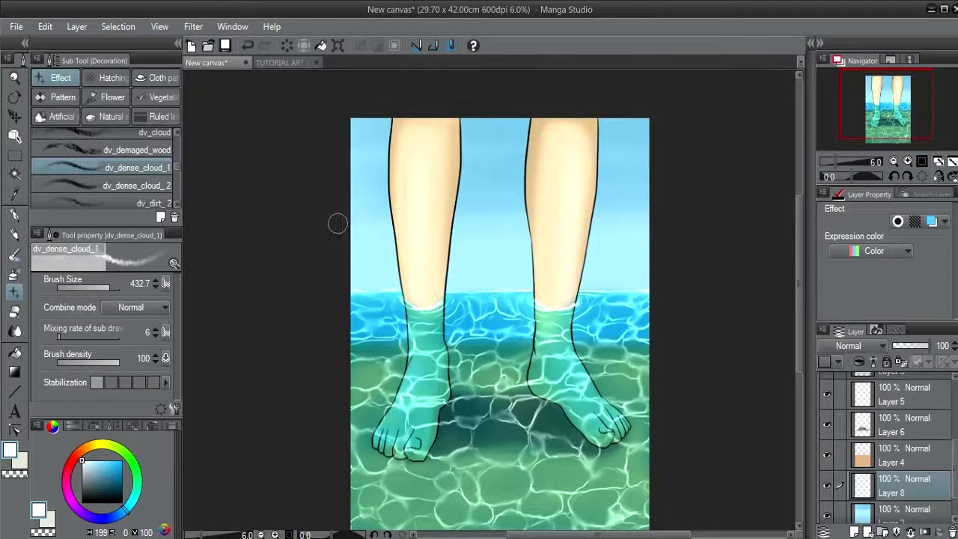
mouse_move(350, 218)
left_mouse_down()
mouse_move(388, 252)
mouse_move(353, 232)
mouse_move(353, 255)
mouse_move(358, 237)
mouse_move(368, 259)
mouse_move(386, 255)
mouse_move(387, 267)
mouse_move(354, 268)
mouse_move(393, 273)
mouse_move(363, 281)
mouse_move(402, 283)
mouse_move(382, 261)
mouse_move(349, 263)
mouse_move(359, 283)
mouse_move(386, 268)
mouse_move(391, 275)
mouse_move(392, 256)
mouse_move(414, 271)
mouse_move(377, 245)
mouse_move(391, 251)
mouse_move(402, 236)
mouse_move(473, 214)
mouse_move(486, 262)
mouse_move(461, 239)
mouse_move(451, 261)
mouse_move(456, 245)
mouse_move(487, 271)
mouse_move(444, 283)
mouse_move(454, 279)
mouse_move(450, 293)
mouse_move(491, 285)
mouse_move(459, 278)
mouse_move(509, 287)
left_mouse_up()
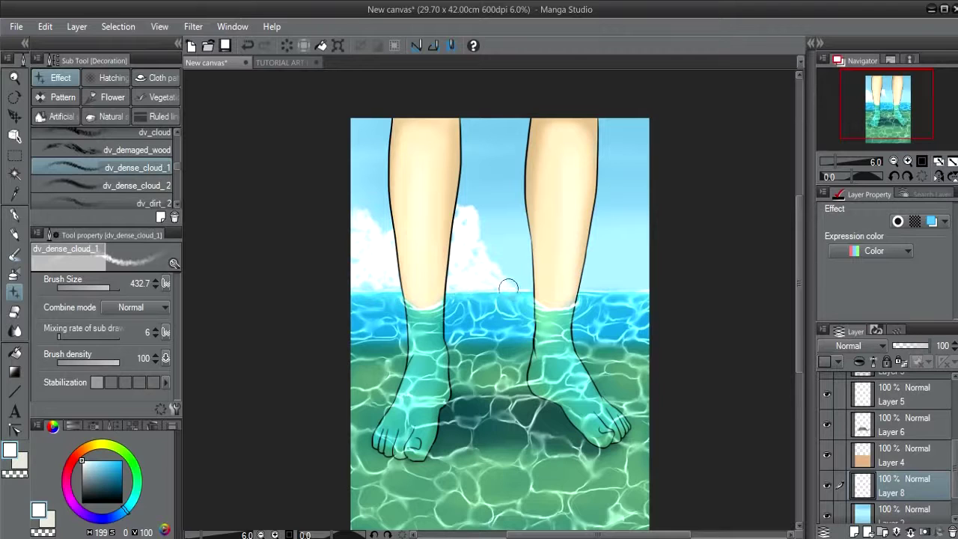
left_click_drag(380, 279, 365, 287)
mouse_move(357, 216)
left_mouse_down()
mouse_move(367, 233)
mouse_move(357, 240)
left_mouse_up()
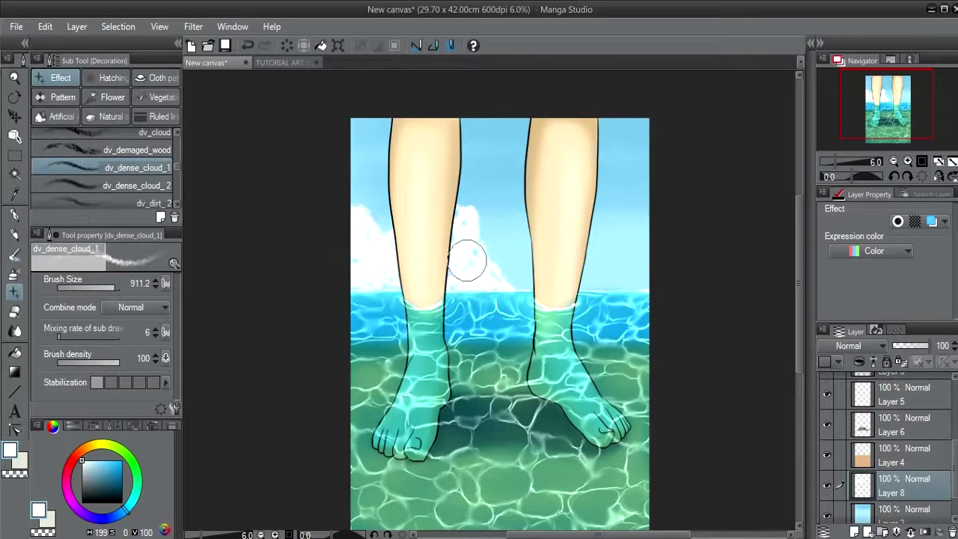
mouse_move(466, 259)
left_mouse_down()
mouse_move(443, 270)
mouse_move(454, 226)
mouse_move(449, 255)
mouse_move(513, 271)
mouse_move(497, 264)
mouse_move(534, 258)
mouse_move(528, 275)
mouse_move(636, 202)
mouse_move(625, 208)
mouse_move(627, 224)
mouse_move(647, 216)
mouse_move(608, 258)
mouse_move(614, 274)
mouse_move(637, 248)
mouse_move(637, 257)
mouse_move(579, 269)
mouse_move(590, 282)
mouse_move(646, 272)
left_mouse_up()
left_click_drag(621, 228, 629, 276)
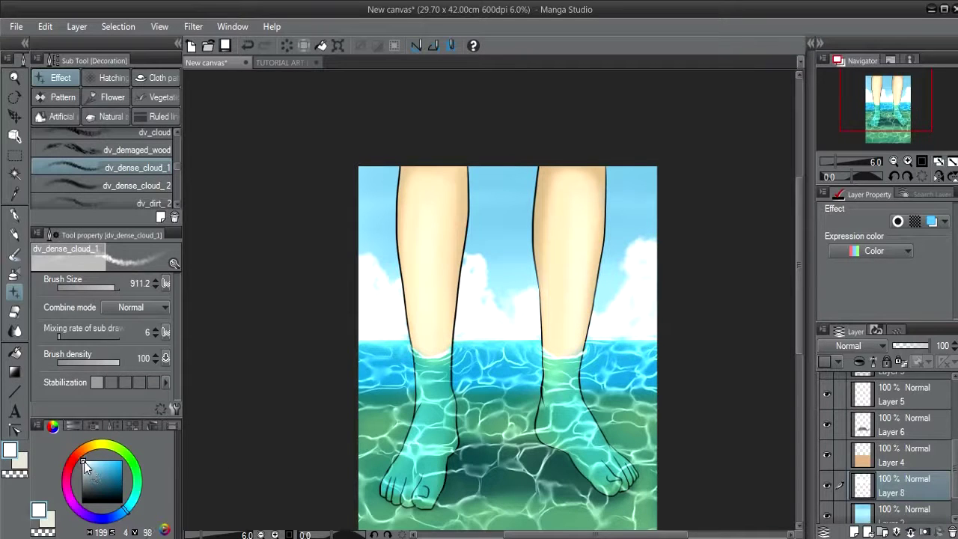
Shade the clouds in pale grey-blue (H 201, S 18, V 88) with dv_dense_cloud_1 at sizes 911.2 and 471.9
left_click_drag(83, 466, 88, 469)
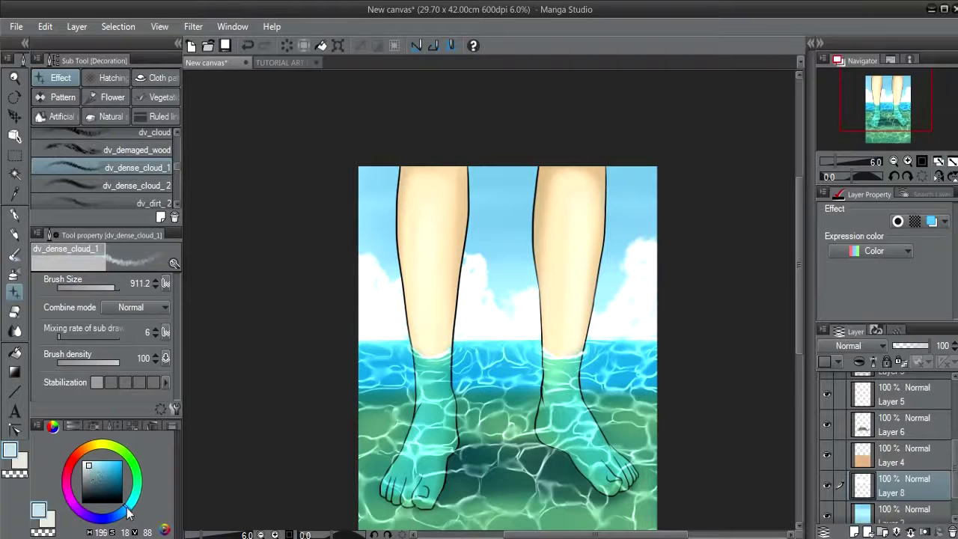
left_click_drag(128, 512, 125, 513)
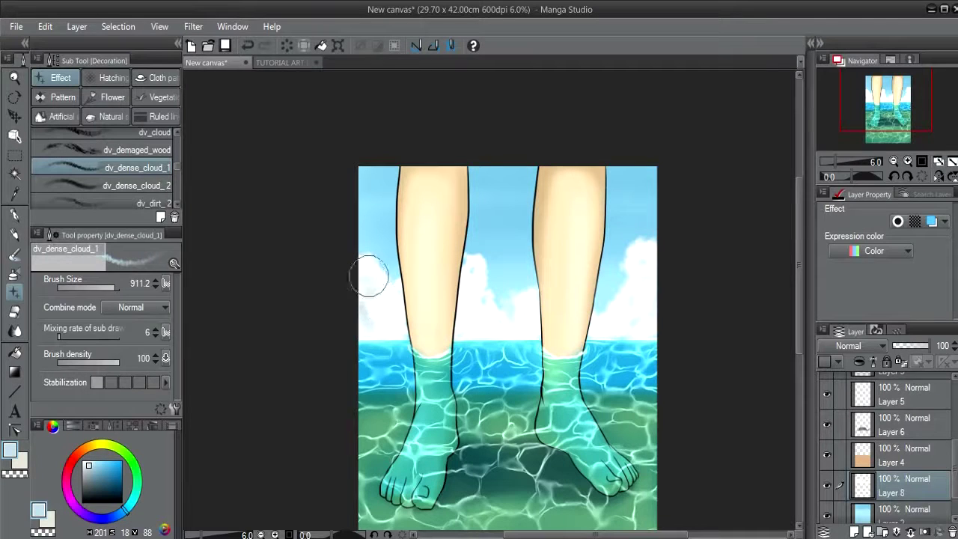
left_click_drag(367, 276, 391, 304)
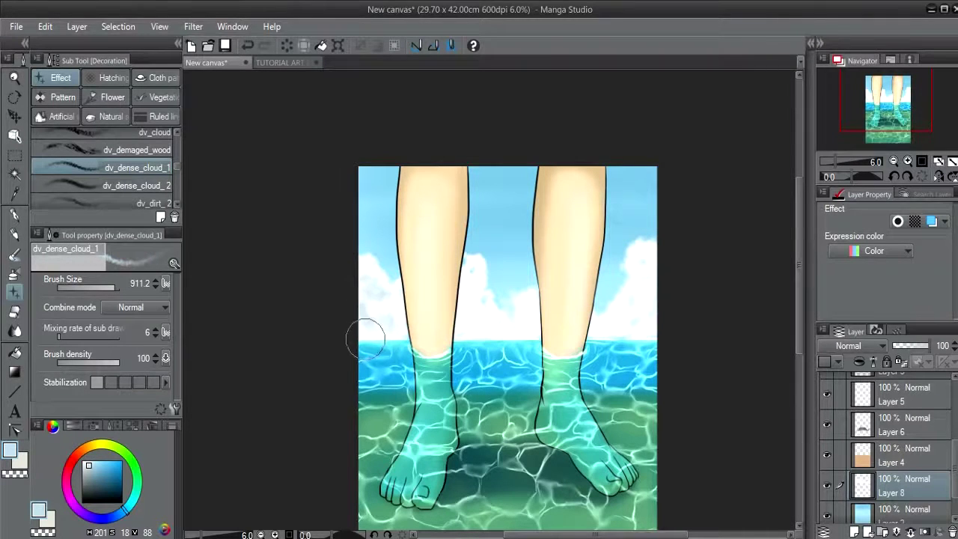
mouse_move(457, 288)
left_mouse_down()
mouse_move(461, 305)
mouse_move(458, 294)
left_mouse_up()
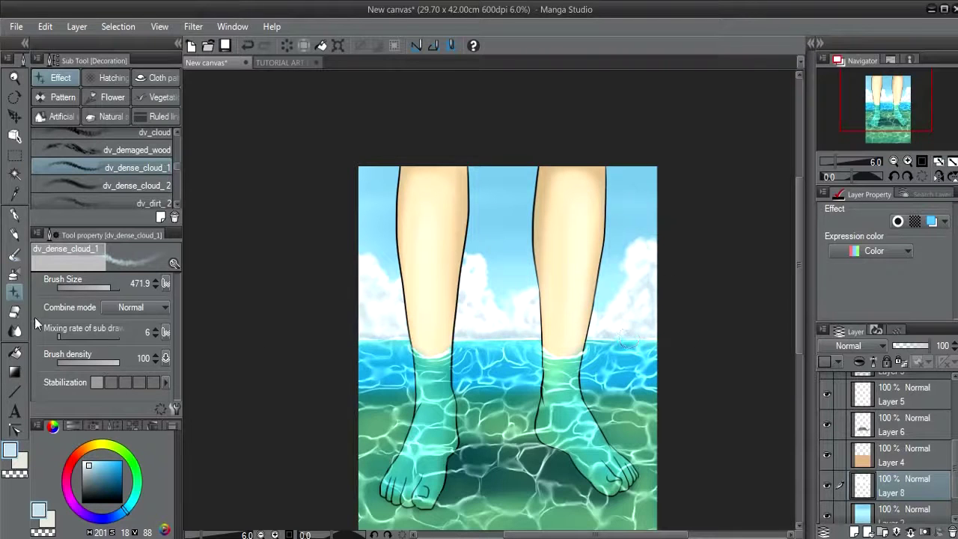
Smudge the clouds into soft wisps with the Finger tip tool at opacity 90 and color stretch 24
left_click(15, 332)
left_click(150, 136)
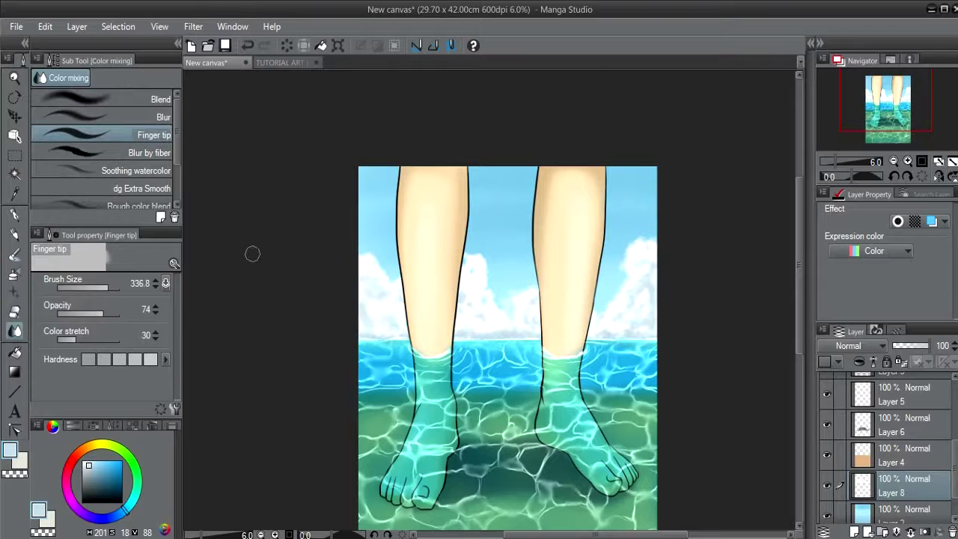
left_click_drag(105, 313, 102, 312)
left_click(113, 313)
left_click(73, 338)
left_click_drag(73, 338, 70, 337)
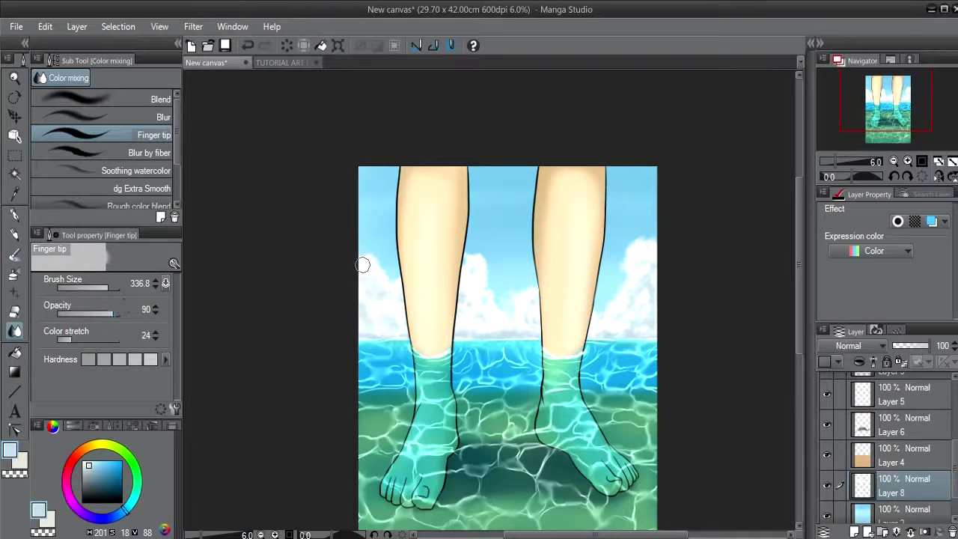
mouse_move(362, 258)
left_mouse_down("ctrl+alt")
mouse_move(392, 265)
mouse_move(380, 278)
mouse_move(380, 258)
mouse_move(396, 253)
mouse_move(410, 275)
mouse_move(406, 298)
mouse_move(389, 307)
mouse_move(381, 292)
mouse_move(392, 271)
mouse_move(419, 265)
mouse_move(437, 283)
mouse_move(439, 315)
mouse_move(414, 345)
mouse_move(397, 334)
mouse_move(400, 306)
left_mouse_up("ctrl+alt")
mouse_move(473, 229)
left_mouse_down()
mouse_move(466, 269)
mouse_move(468, 251)
mouse_move(479, 249)
mouse_move(495, 268)
mouse_move(475, 283)
mouse_move(466, 250)
mouse_move(494, 235)
mouse_move(546, 254)
mouse_move(565, 287)
mouse_move(455, 242)
mouse_move(496, 254)
left_mouse_up()
key("[")
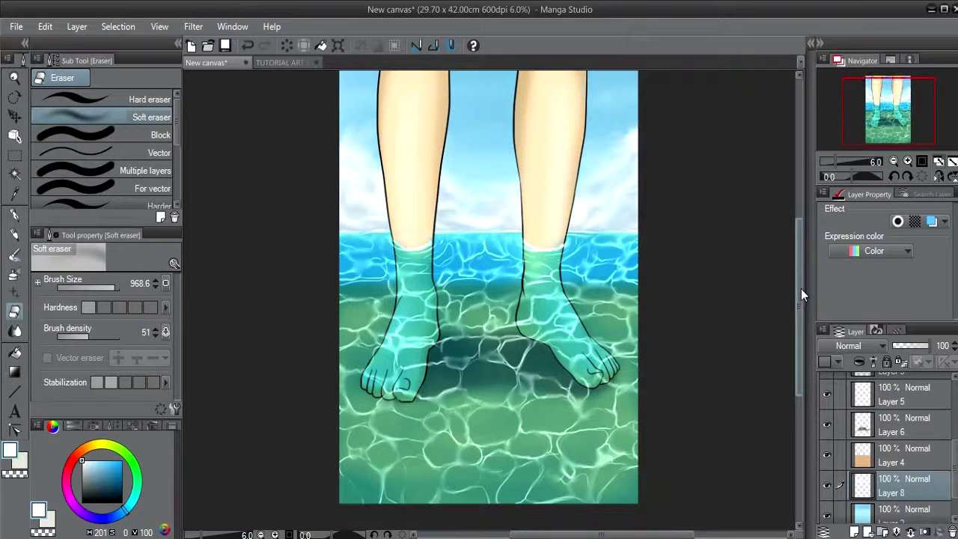
Shift the hue of the agua layer by 18 with Hue/Saturation/Luminosity
scroll(891, 456, "down", 1)
scroll(882, 448, "up", 1)
left_click(872, 402)
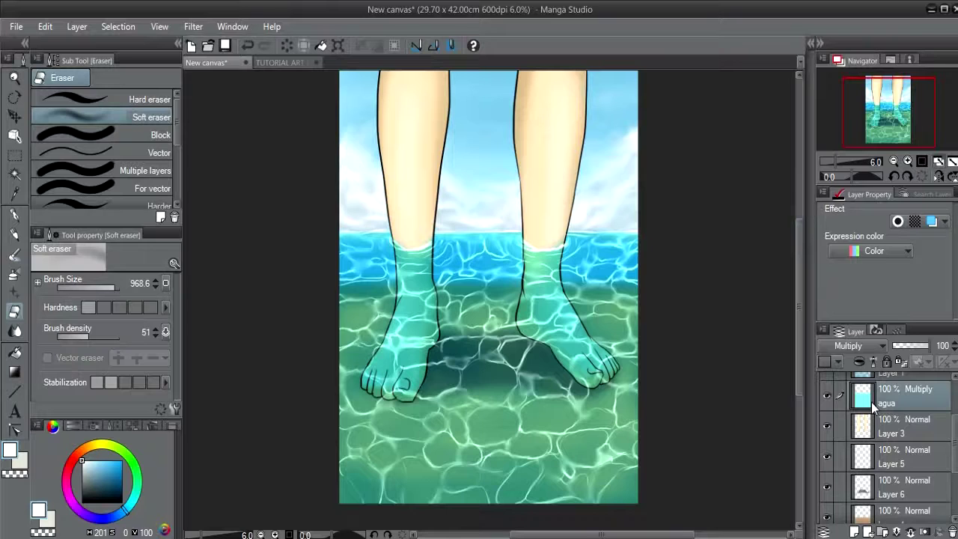
key("ctrl+u")
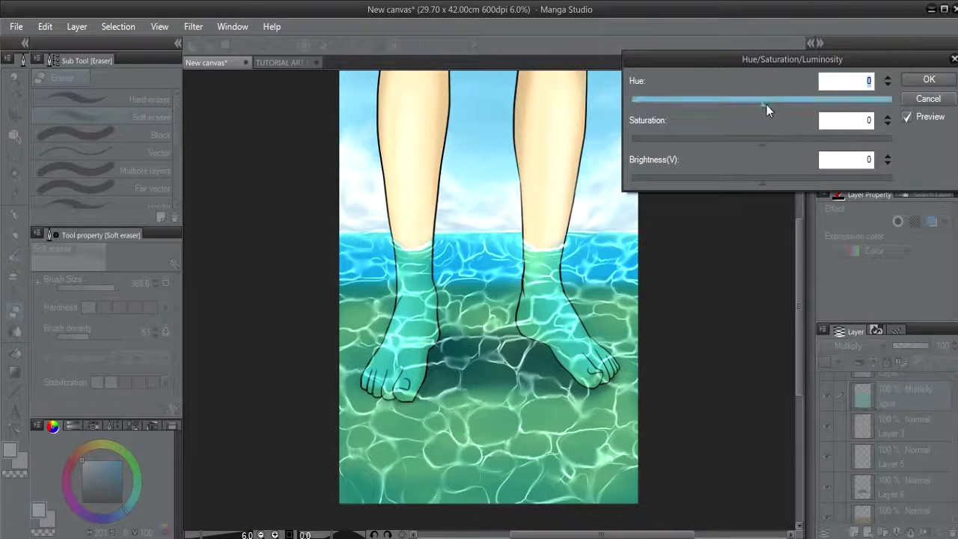
left_click_drag(767, 105, 776, 104)
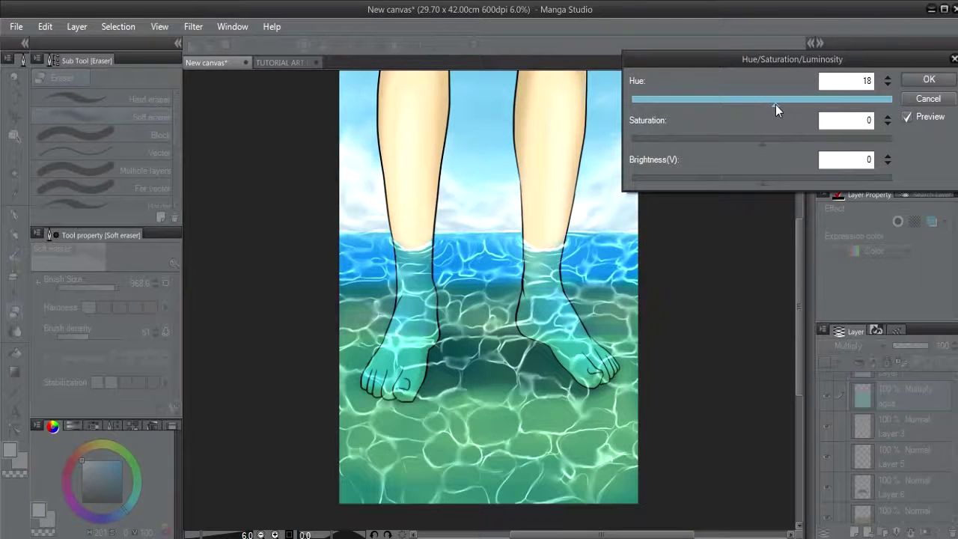
left_click(926, 79)
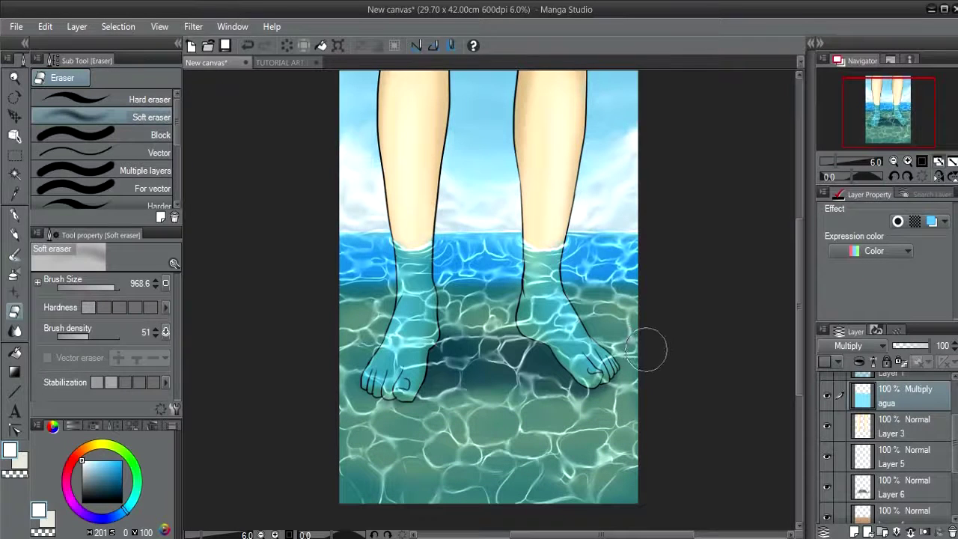
left_click_drag(536, 250, 540, 268)
scroll(540, 261, "down", 1)
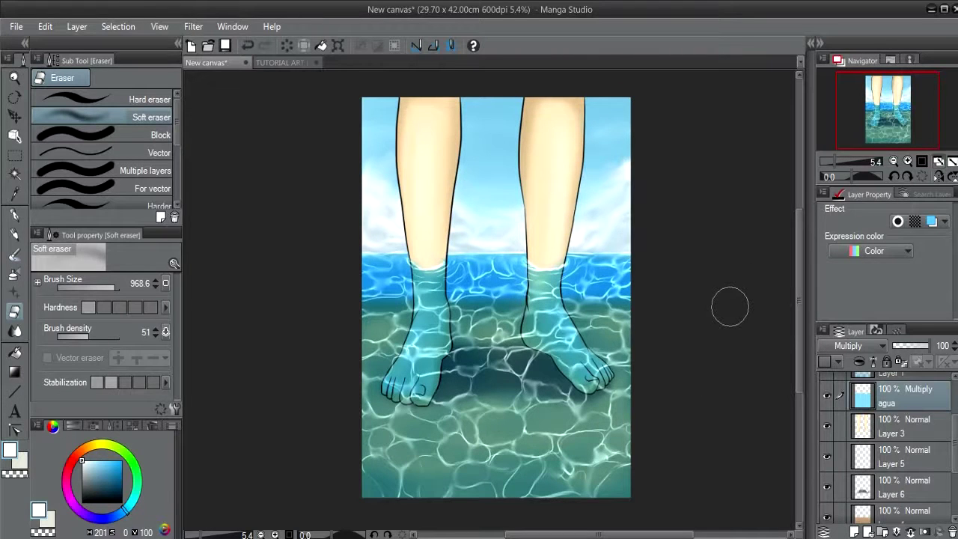